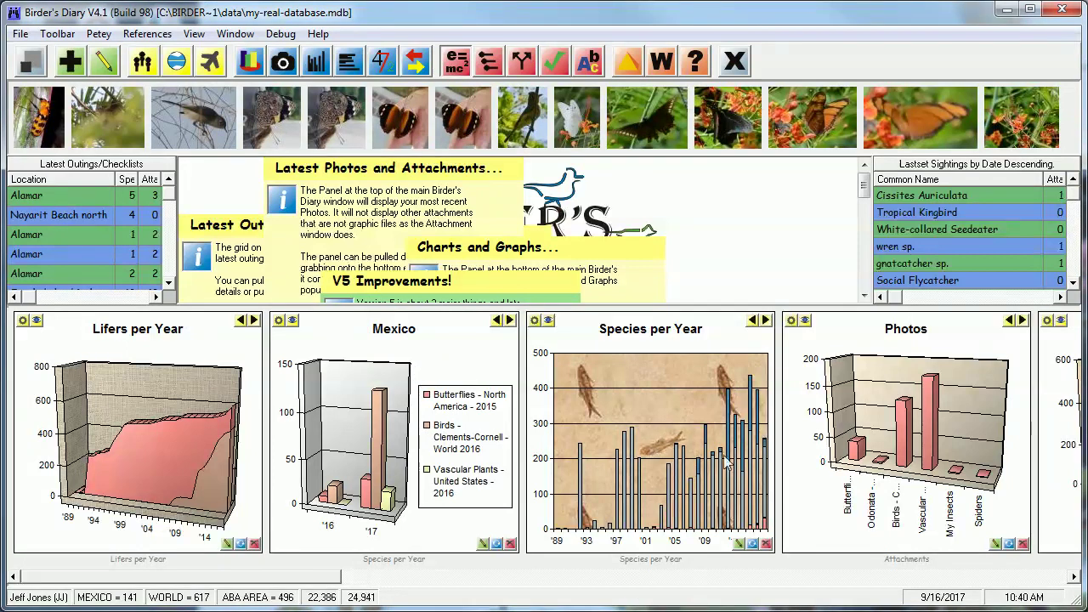
Step: Resize the charts and graphs area between collapsed and full height, ending with shorter charts and taller outings and sightings grids
{"action": "left_click", "coordinate": [903, 245]}
{"action": "left_click_drag", "start_coordinate": [701, 303], "coordinate": [690, 400]}
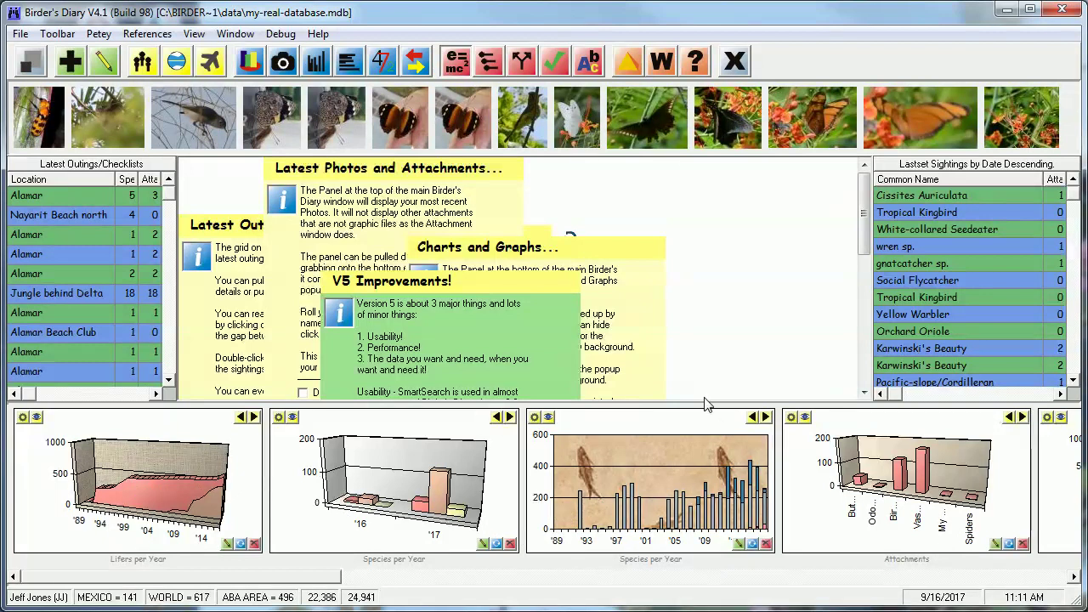
{"action": "left_click_drag", "start_coordinate": [701, 403], "coordinate": [690, 571]}
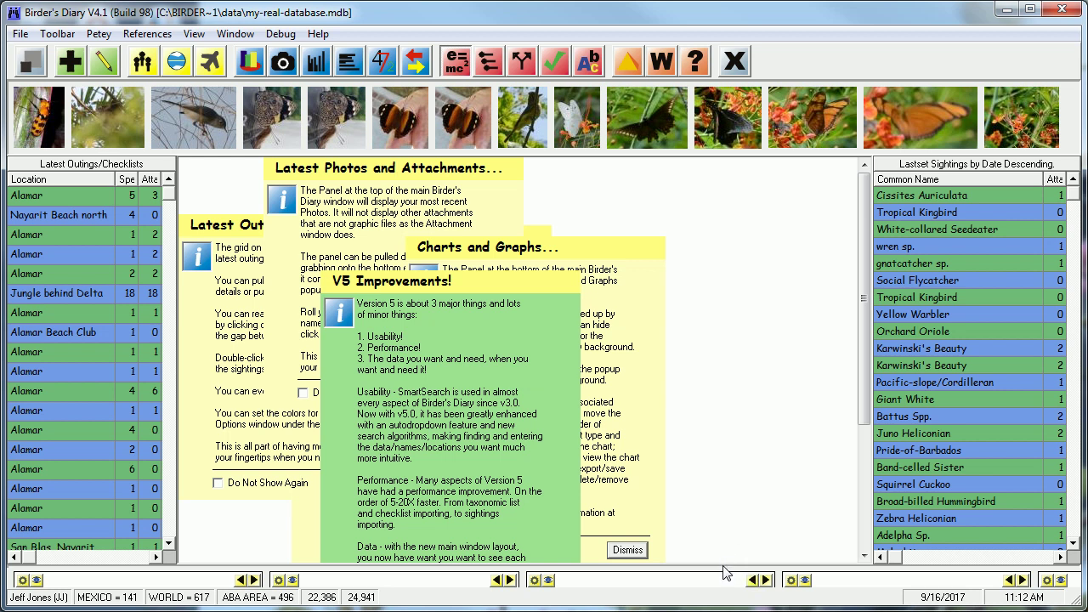
{"action": "left_click_drag", "start_coordinate": [724, 566], "coordinate": [713, 268]}
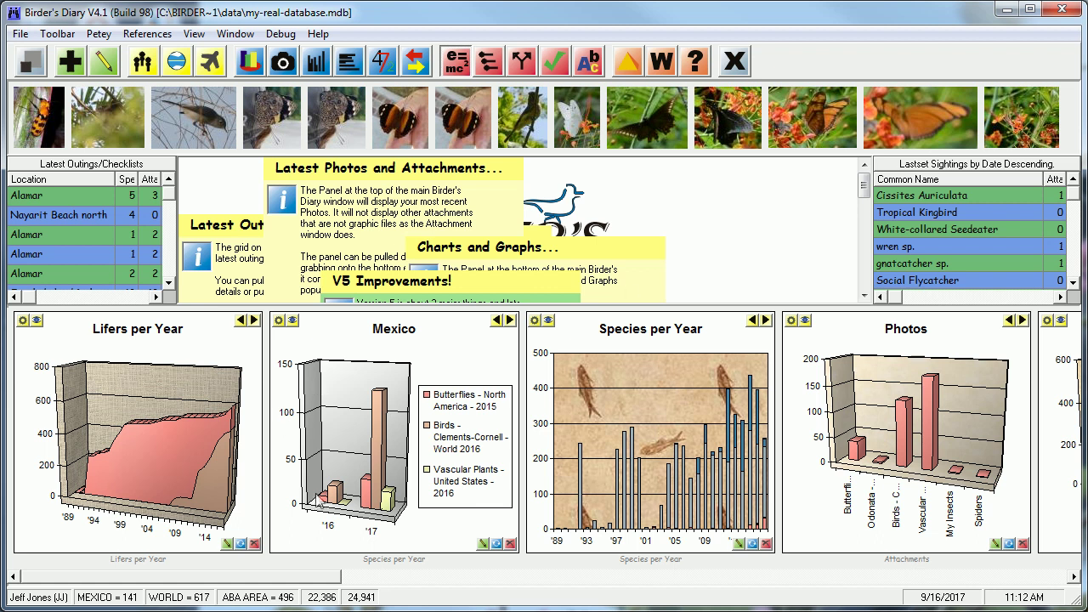
{"action": "left_click_drag", "start_coordinate": [664, 303], "coordinate": [731, 421]}
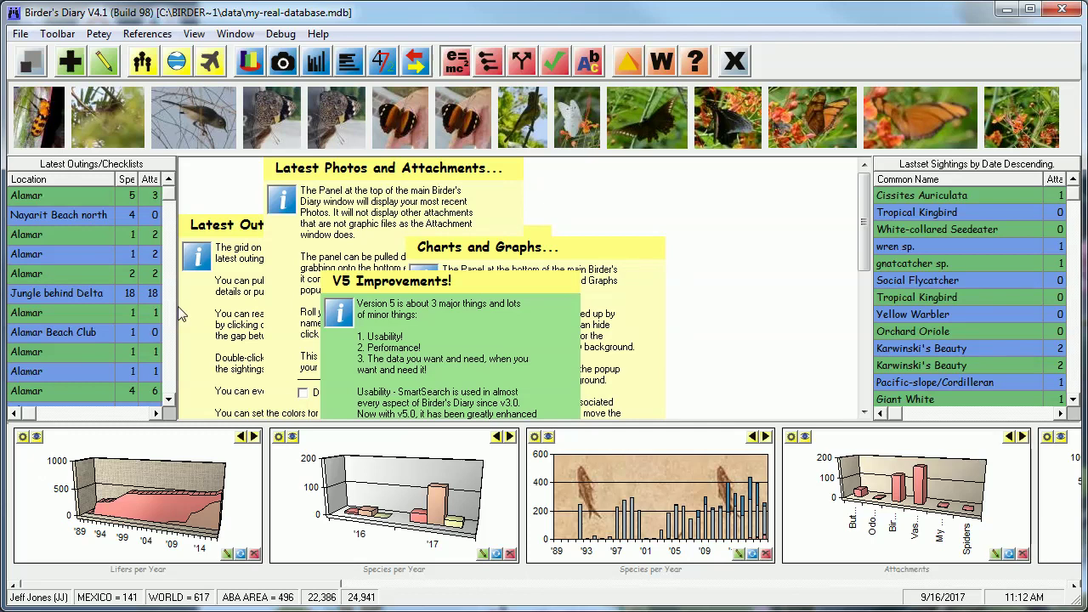
Step: Narrow the Latest Outings/Checklists grid to its Location column and the latest sightings grid to its Common Name column
{"action": "left_click_drag", "start_coordinate": [176, 317], "coordinate": [21, 315]}
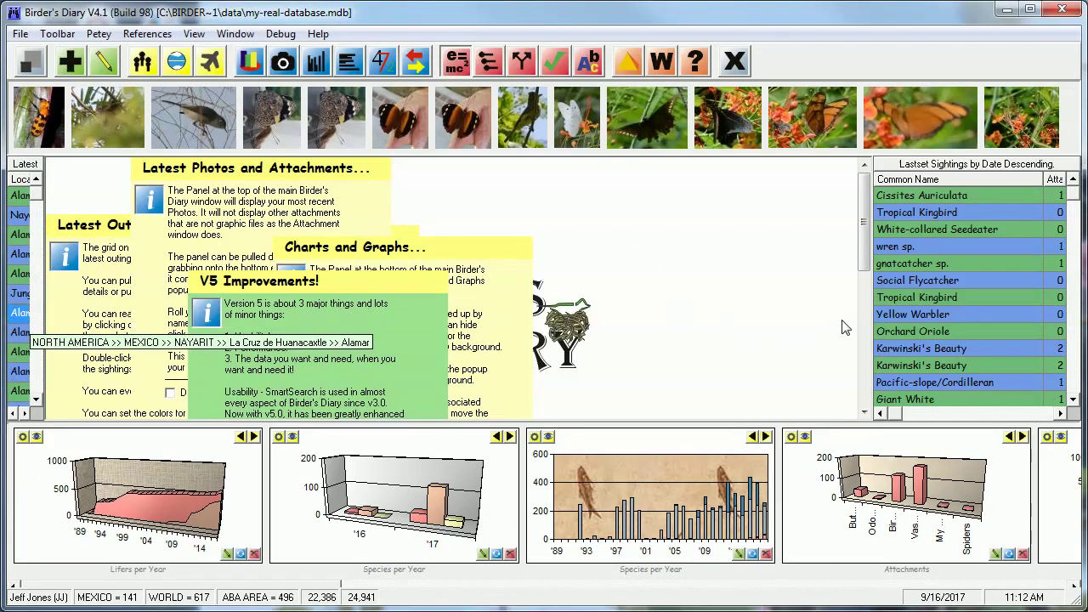
{"action": "left_click", "coordinate": [871, 314]}
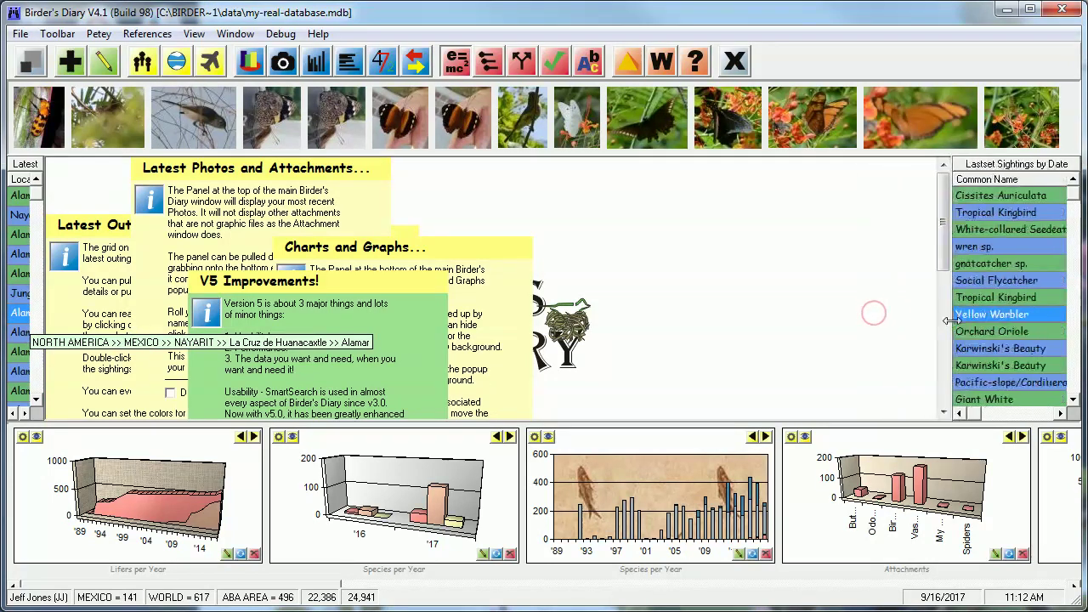
{"action": "left_click_drag", "start_coordinate": [1076, 342], "coordinate": [928, 357]}
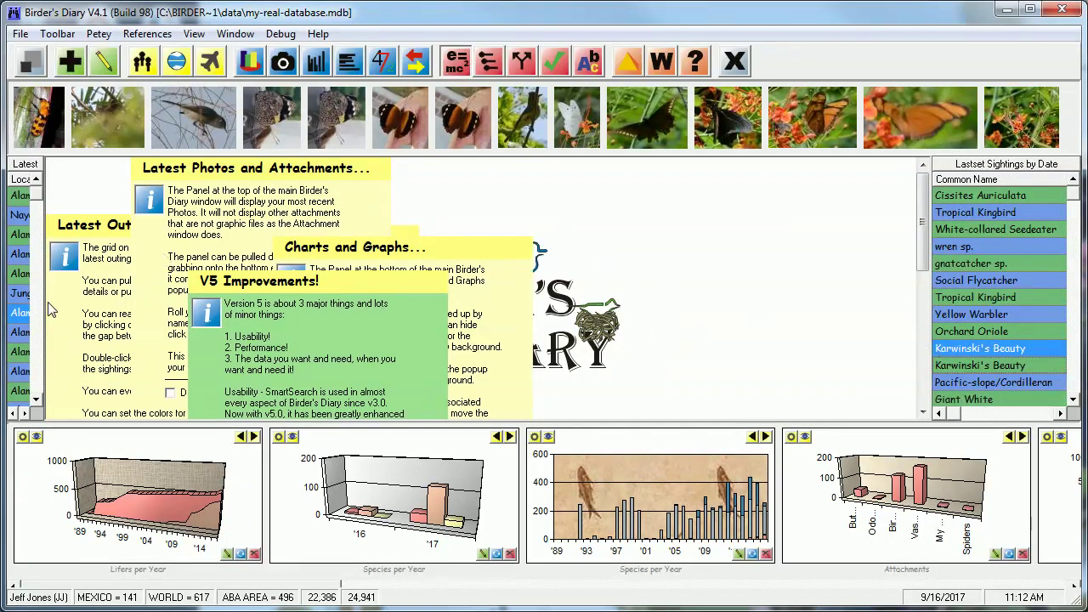
{"action": "left_click_drag", "start_coordinate": [44, 315], "coordinate": [132, 313]}
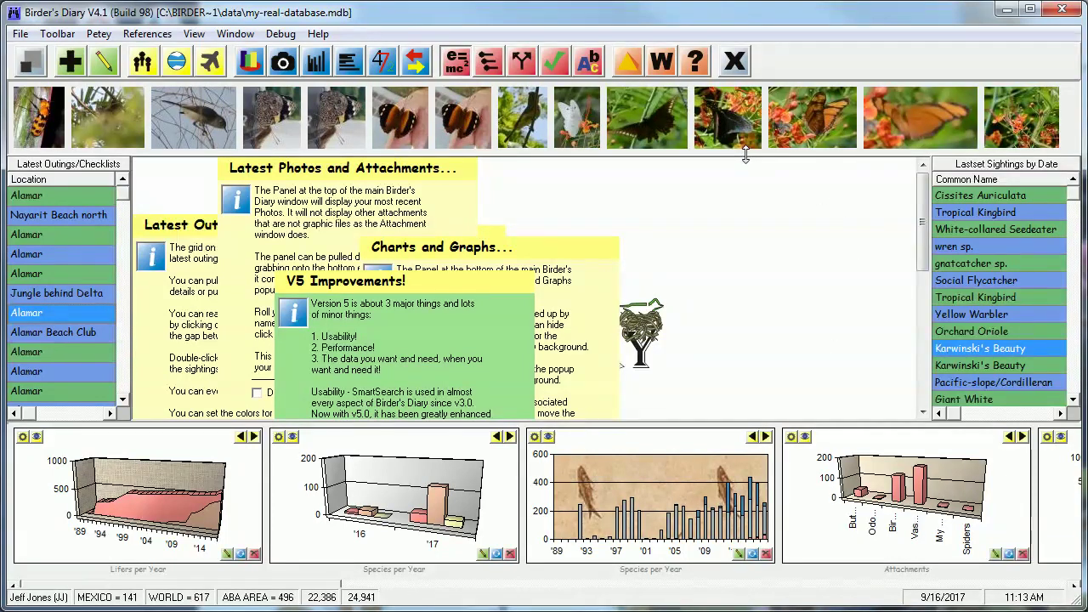
Step: Shrink the latest photos panel to a thin strip and restore its full thumbnail height
{"action": "left_click_drag", "start_coordinate": [744, 155], "coordinate": [738, 95]}
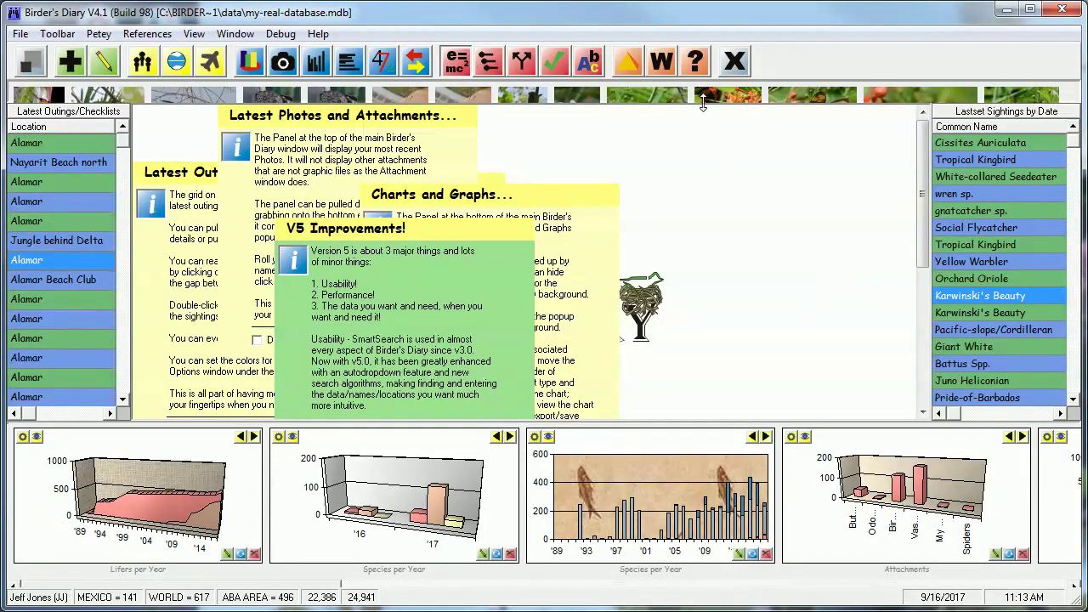
{"action": "mouse_move", "coordinate": [704, 103]}
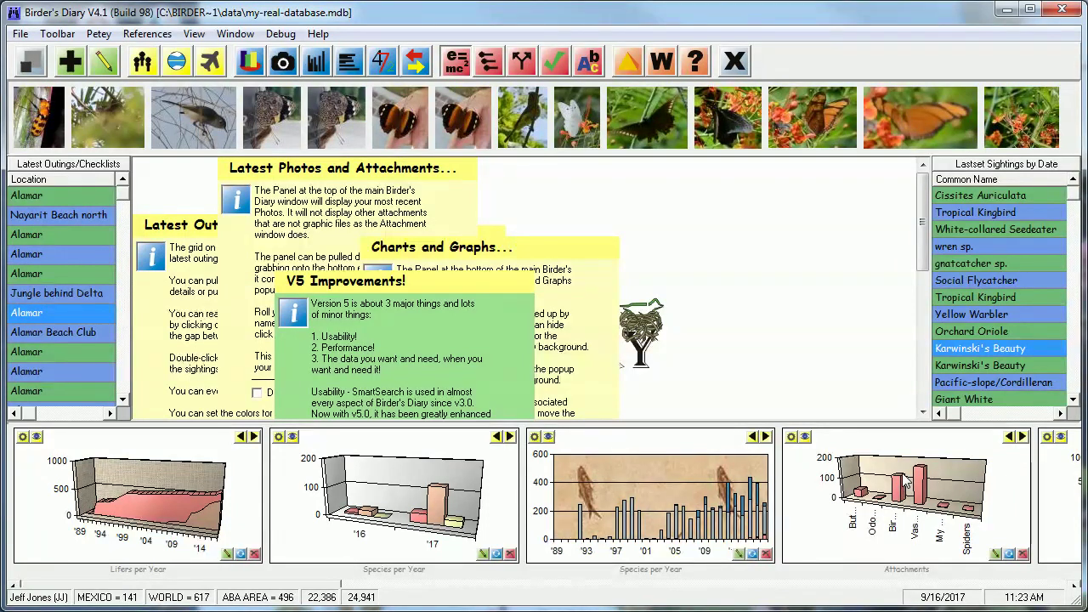
Step: Review the panel visibility options and toggle the Charts and Graphs panel, Latest Photos panel and Most Recent Sightings grid off and on
{"action": "left_click", "coordinate": [194, 33]}
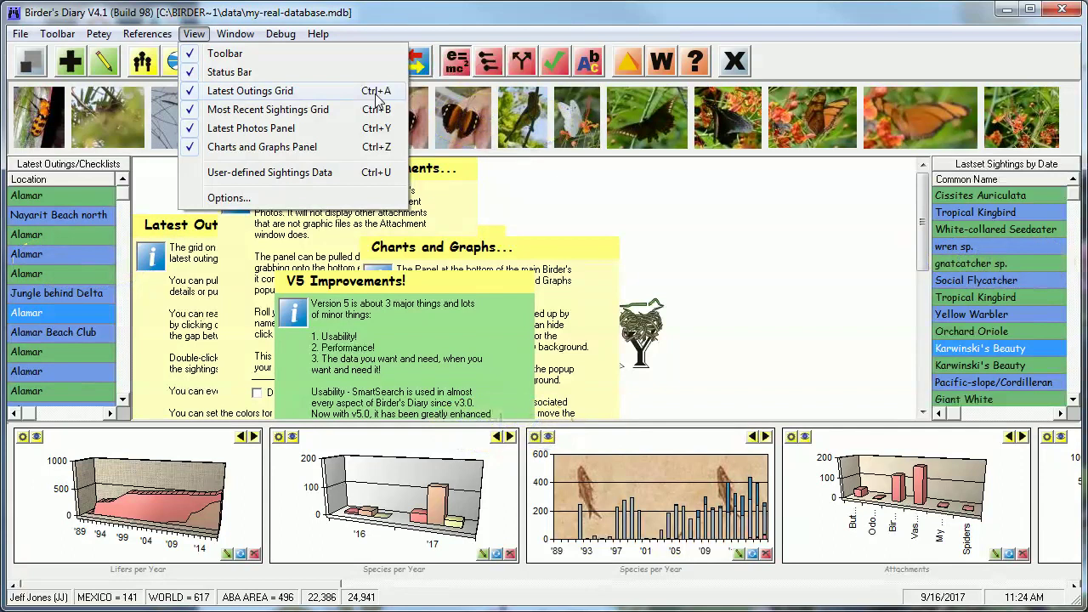
{"action": "left_click", "coordinate": [716, 231]}
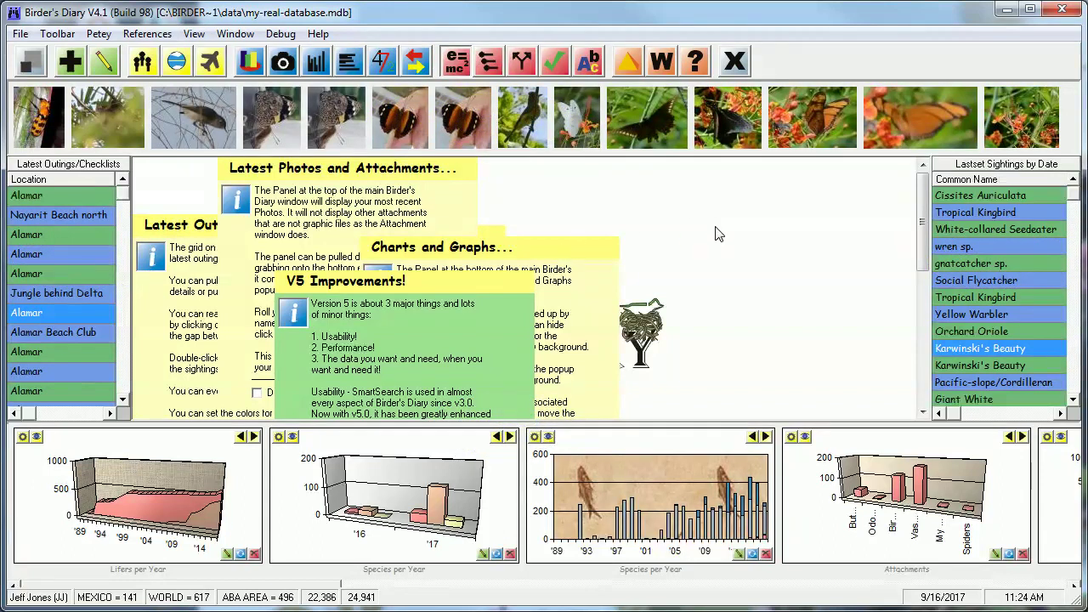
{"action": "key", "text": "ctrl+b"}
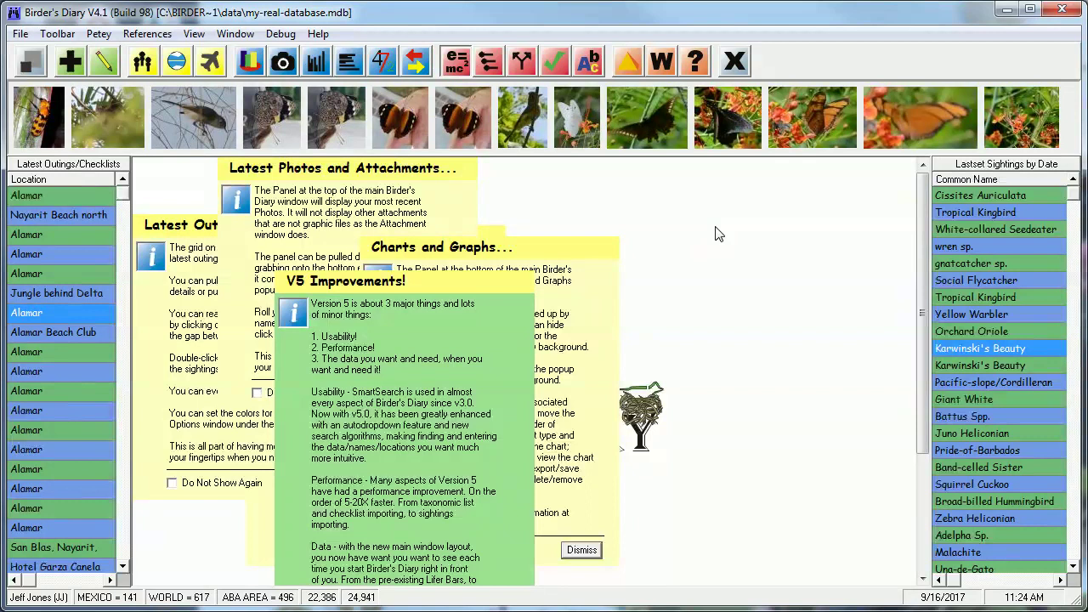
{"action": "key", "text": "ctrl+b"}
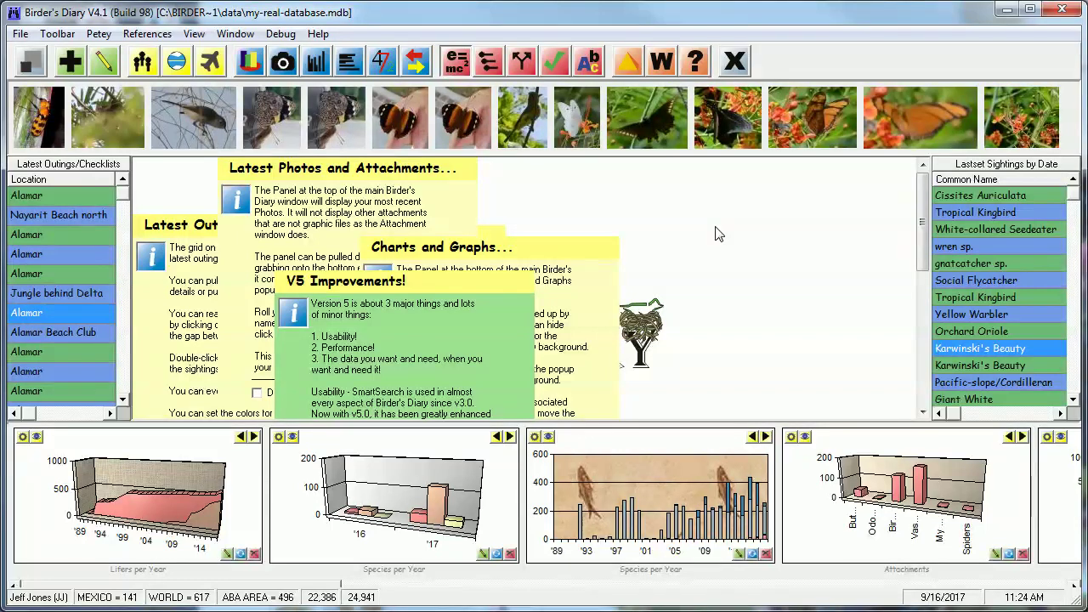
{"action": "key", "text": "ctrl+t"}
{"action": "key", "text": "ctrl+r"}
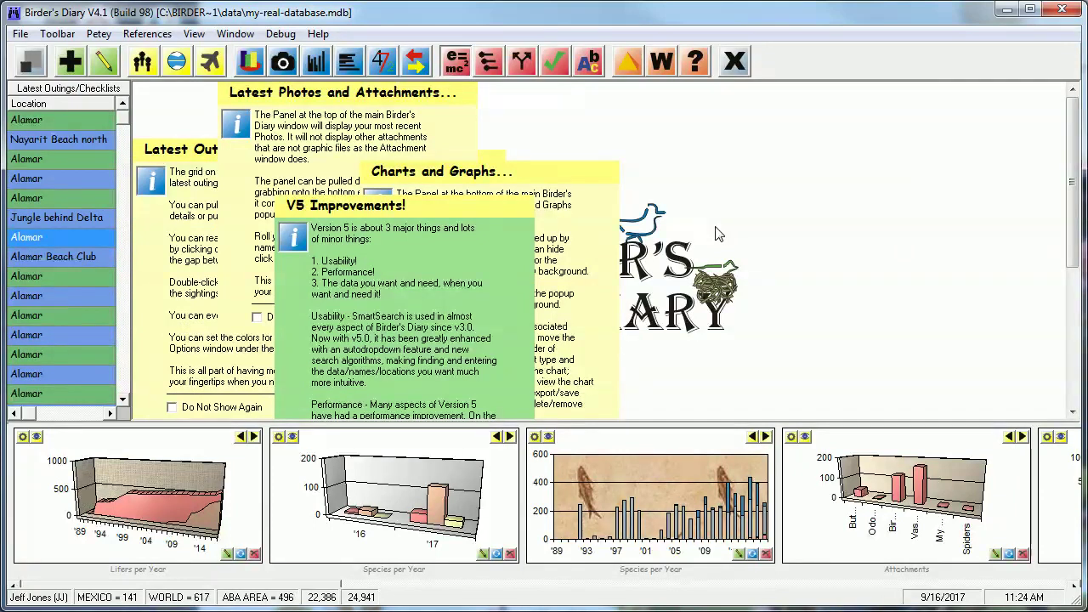
{"action": "key", "text": "ctrl+t"}
{"action": "key", "text": "ctrl+r"}
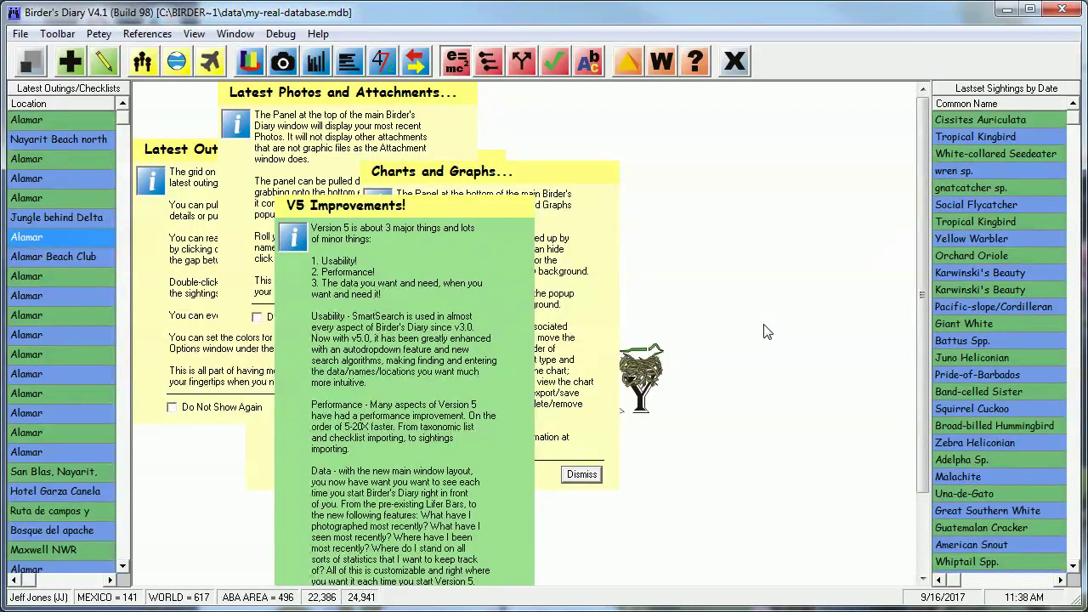
Step: Dismiss all the information notes covering the main background, moving the V5 Improvements note to reach its dismissal option
{"action": "left_click", "coordinate": [581, 474]}
{"action": "left_click_drag", "start_coordinate": [434, 215], "coordinate": [718, 103]}
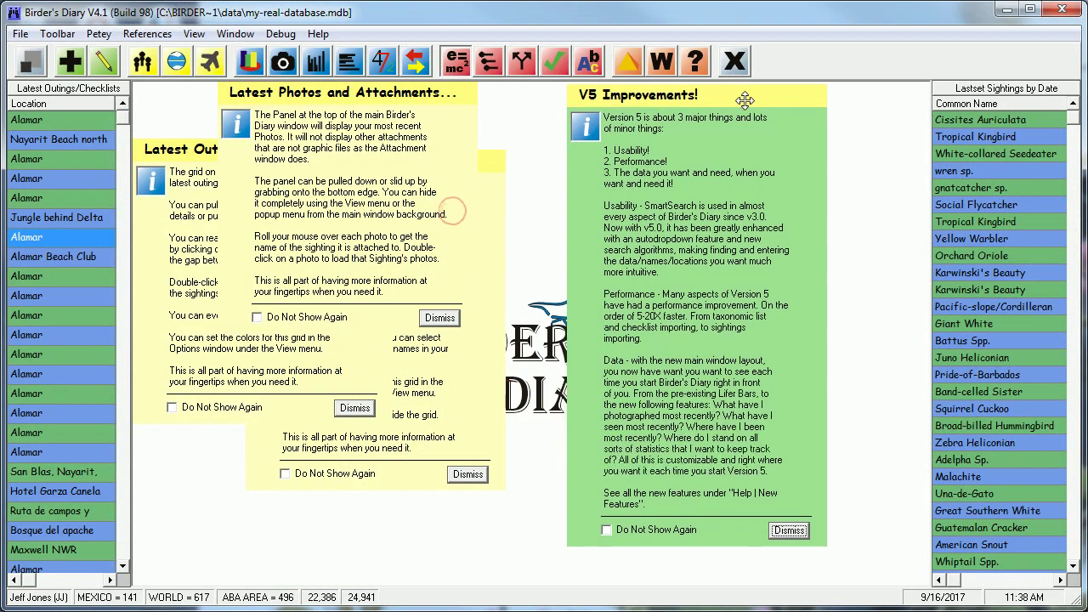
{"action": "left_click", "coordinate": [788, 530]}
{"action": "left_click", "coordinate": [467, 473]}
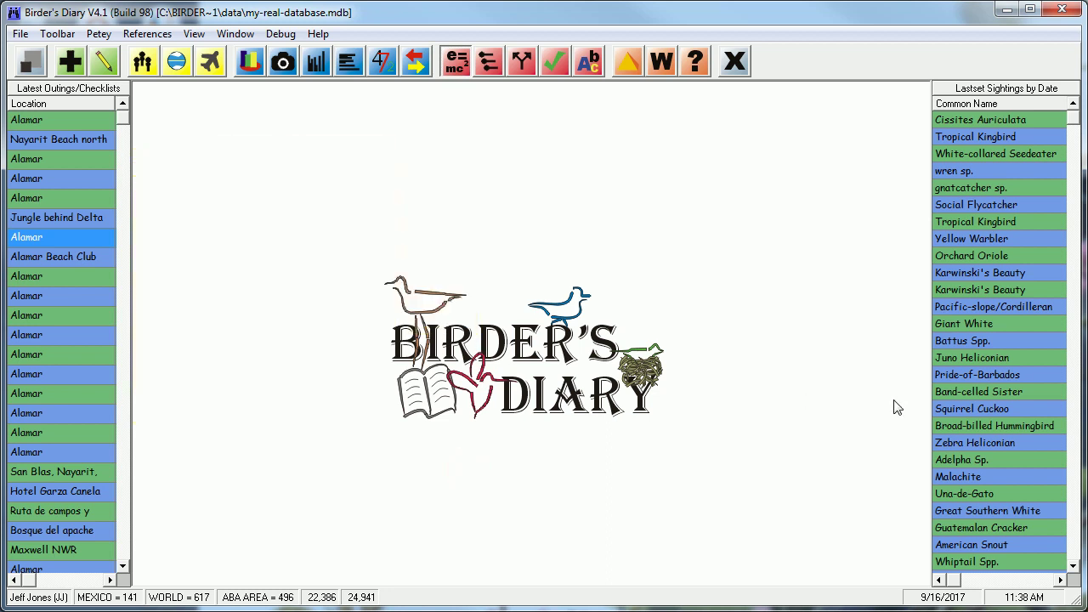
Step: Enable Background Lifer Bars in the background configuration and accept the options
{"action": "right_click", "coordinate": [336, 188]}
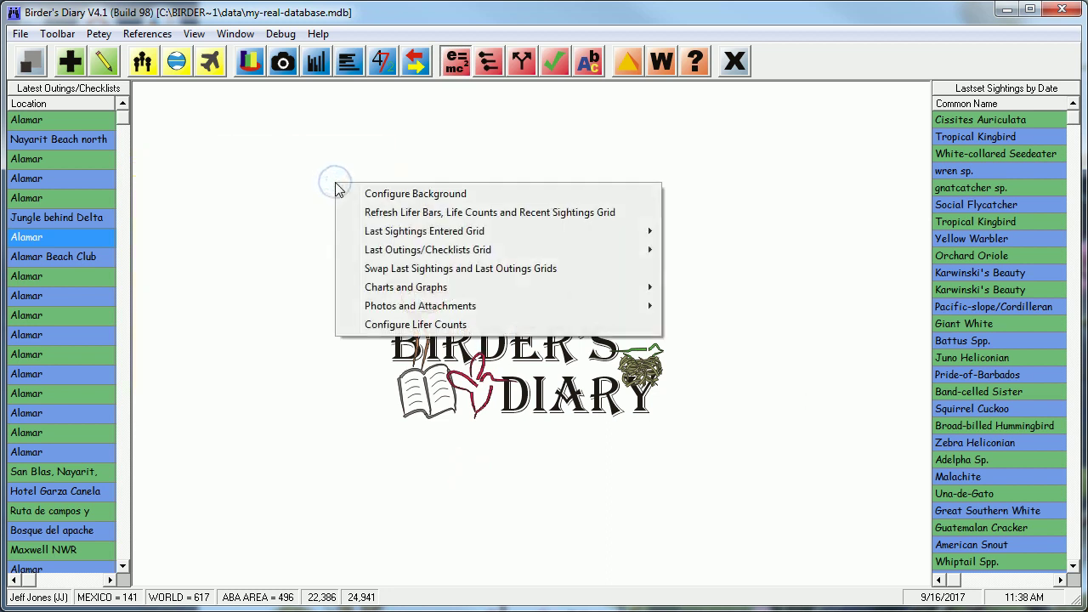
{"action": "mouse_move", "coordinate": [475, 252]}
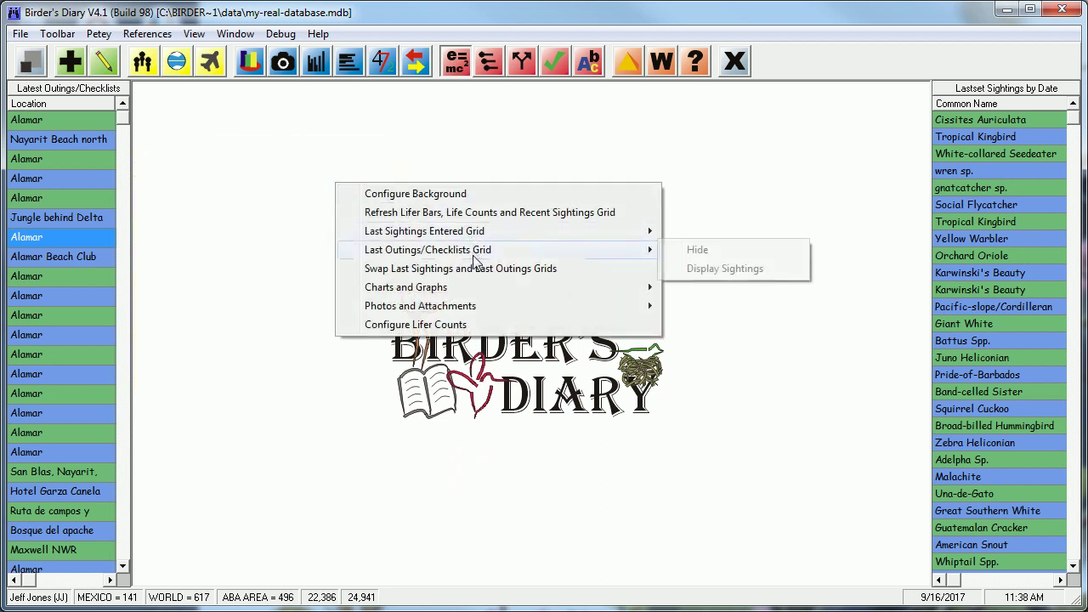
{"action": "left_click", "coordinate": [438, 194]}
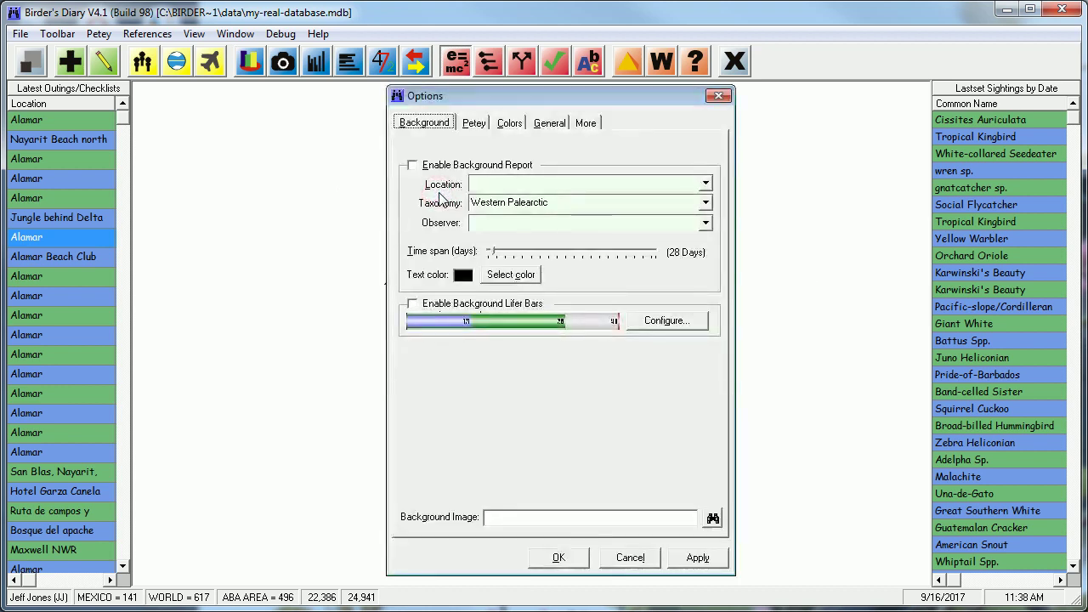
{"action": "left_click", "coordinate": [412, 303]}
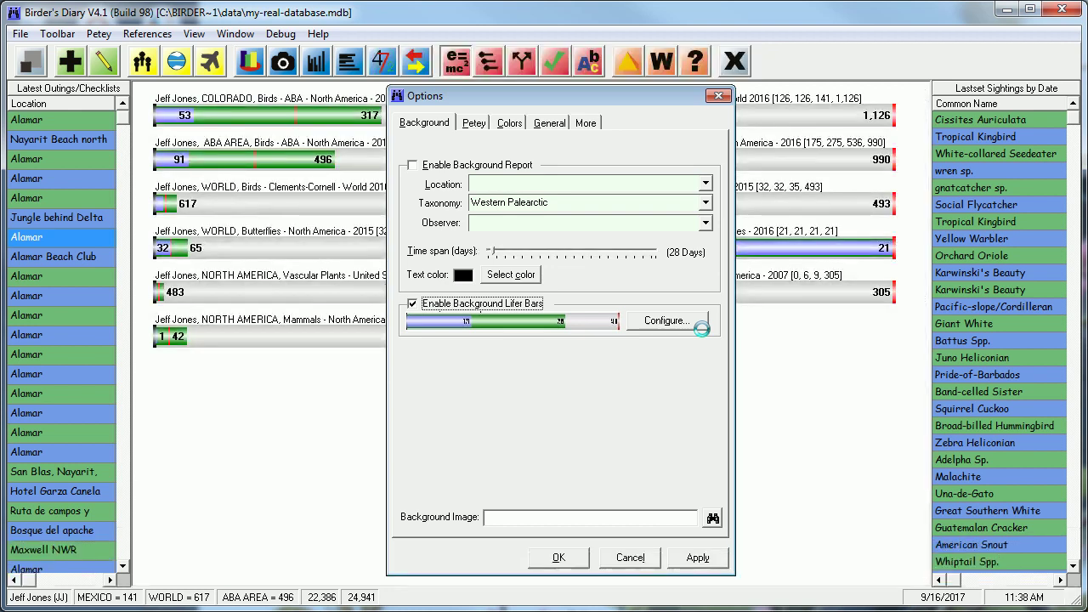
{"action": "left_click", "coordinate": [558, 558]}
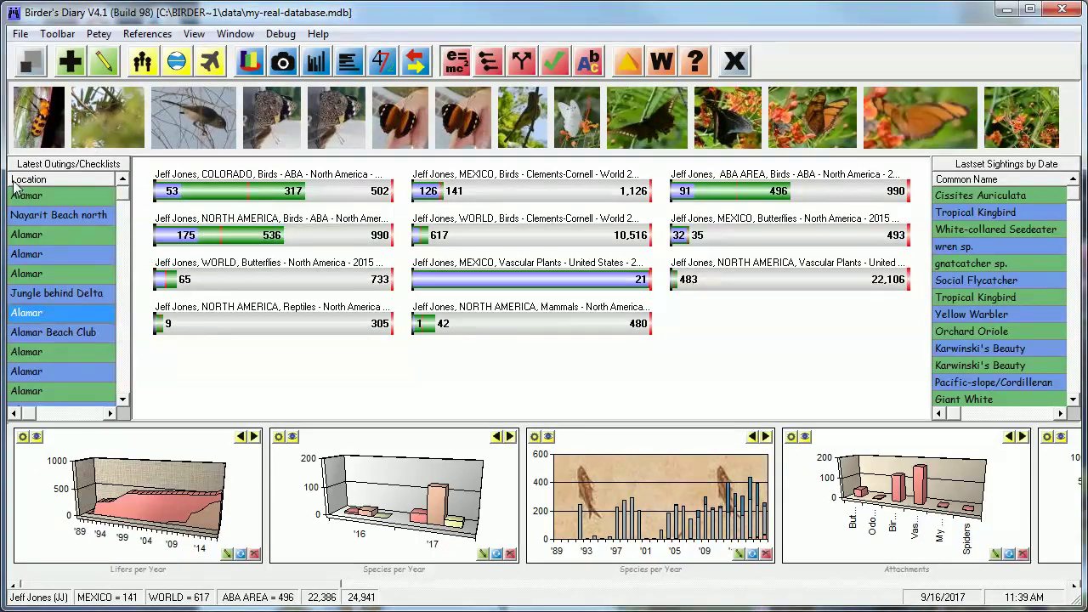
Step: Widen the Latest Outings/Checklists grid to expose its Date and Observer columns, and shrink it to a narrow Location column
{"action": "left_click_drag", "start_coordinate": [130, 274], "coordinate": [356, 273]}
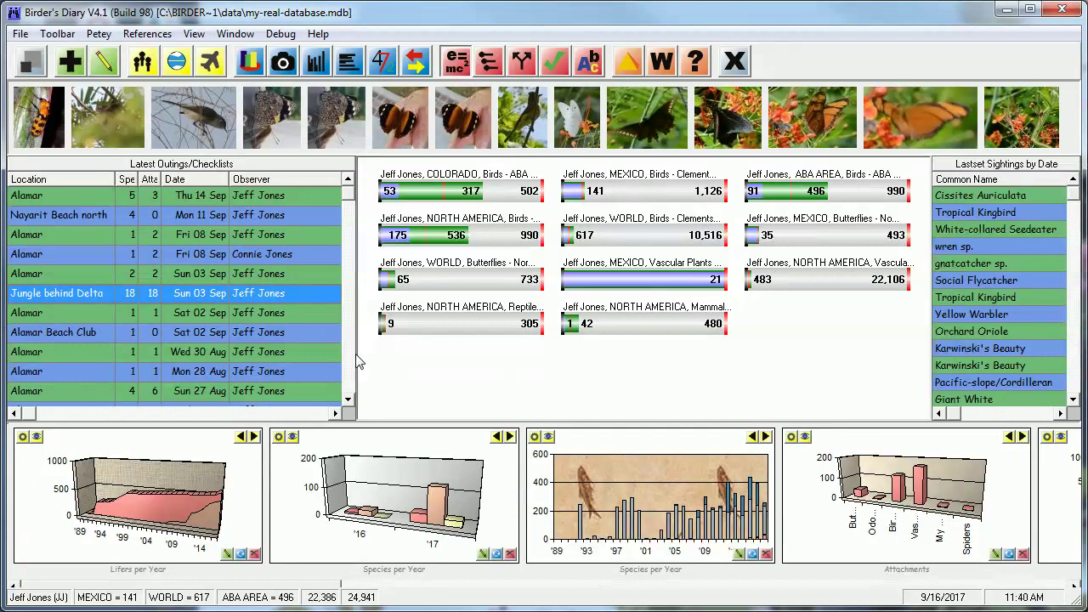
{"action": "left_click_drag", "start_coordinate": [357, 361], "coordinate": [89, 361]}
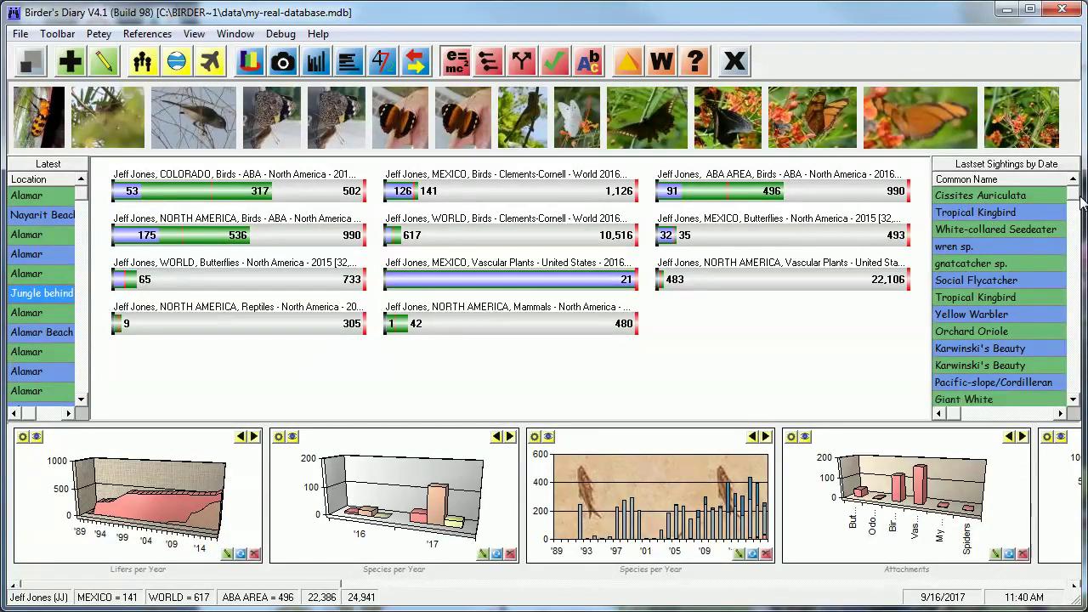
{"action": "left_click_drag", "start_coordinate": [1080, 195], "coordinate": [1078, 234]}
{"action": "mouse_move", "coordinate": [167, 525]}
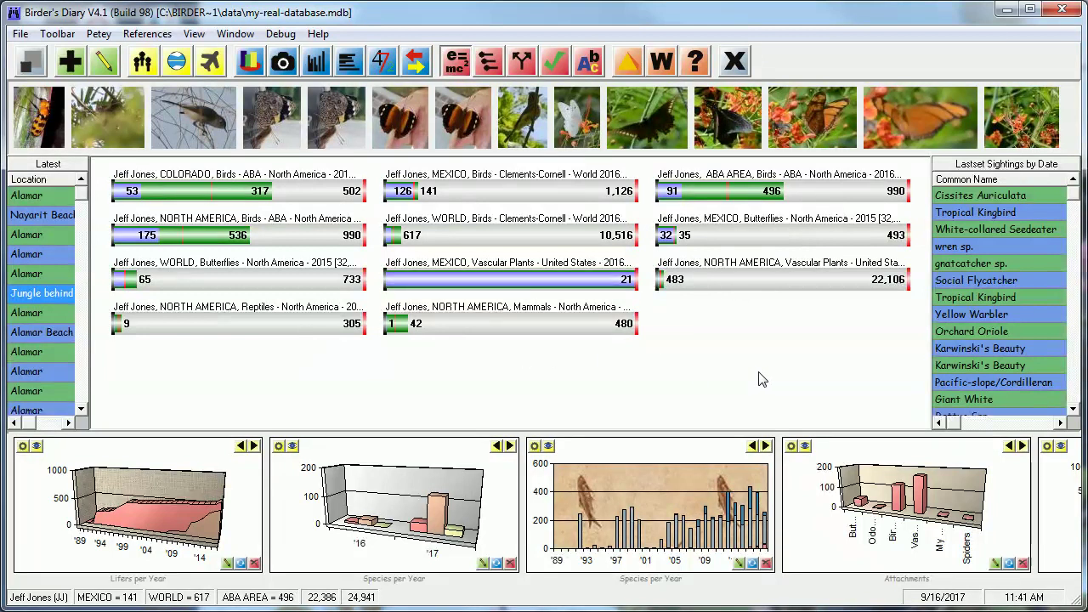
Step: Collapse the charts area and hide the photos, charts, outings and sightings panels so only the lifer bars fill the window
{"action": "left_click", "coordinate": [710, 356]}
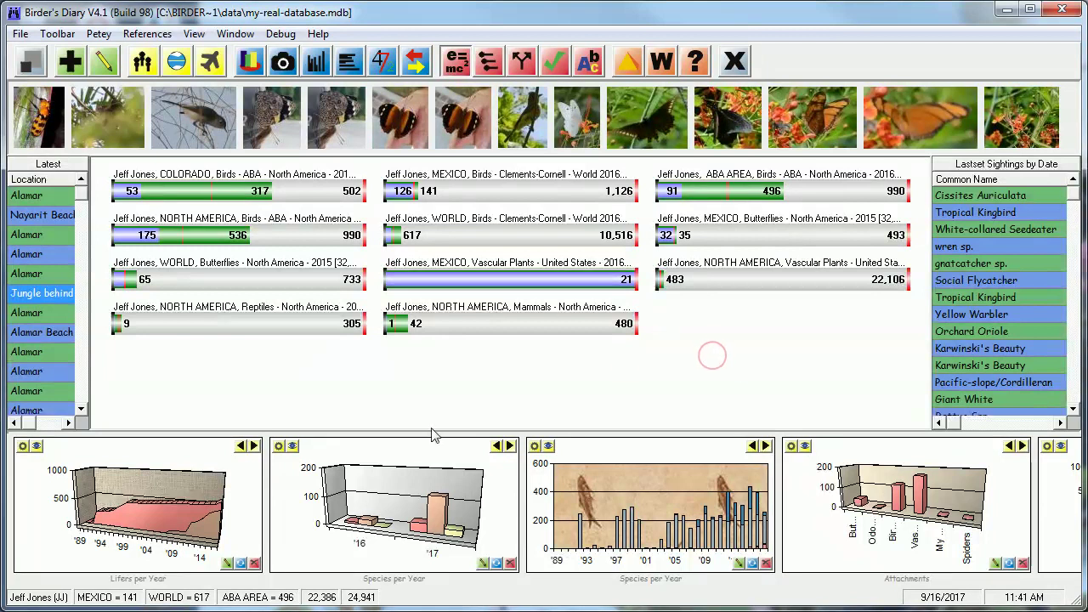
{"action": "left_click", "coordinate": [702, 281]}
{"action": "left_click_drag", "start_coordinate": [671, 435], "coordinate": [656, 595]}
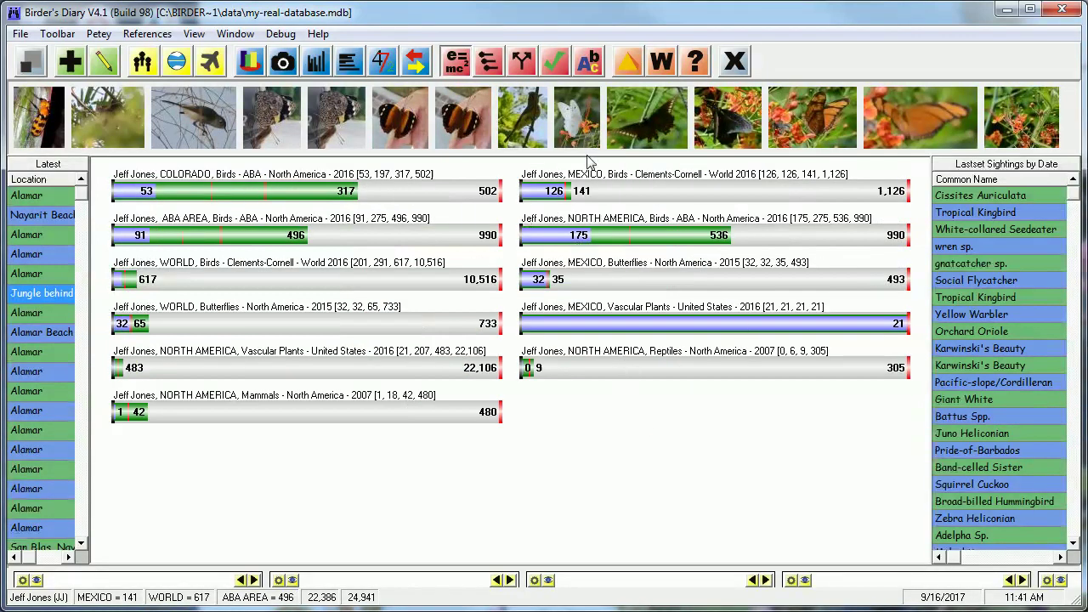
{"action": "mouse_move", "coordinate": [589, 160]}
{"action": "left_mouse_down"}
{"action": "mouse_move", "coordinate": [589, 104]}
{"action": "mouse_move", "coordinate": [589, 157]}
{"action": "left_mouse_up"}
{"action": "left_click_drag", "start_coordinate": [572, 565], "coordinate": [570, 427]}
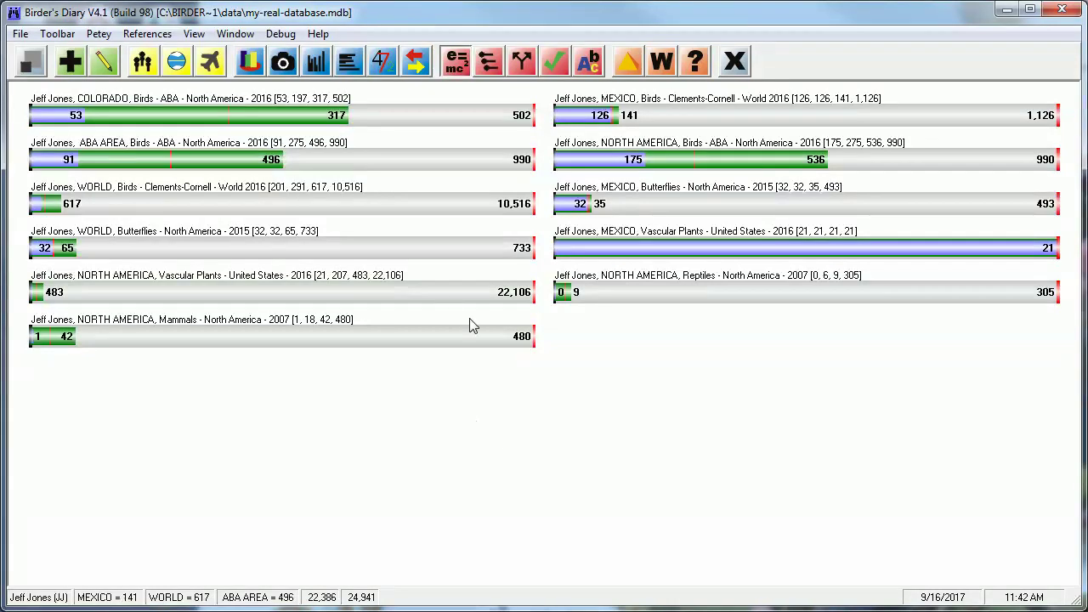
Step: Open the Sightings Entry Setup window over the lifer bars and cancel it
{"action": "left_click", "coordinate": [70, 64]}
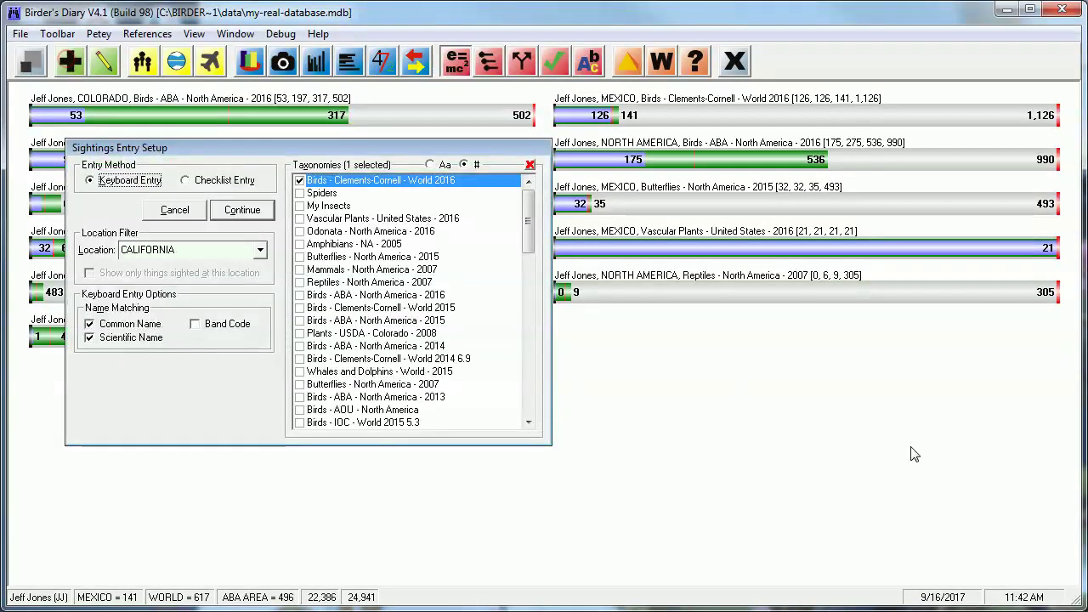
{"action": "left_click", "coordinate": [189, 213]}
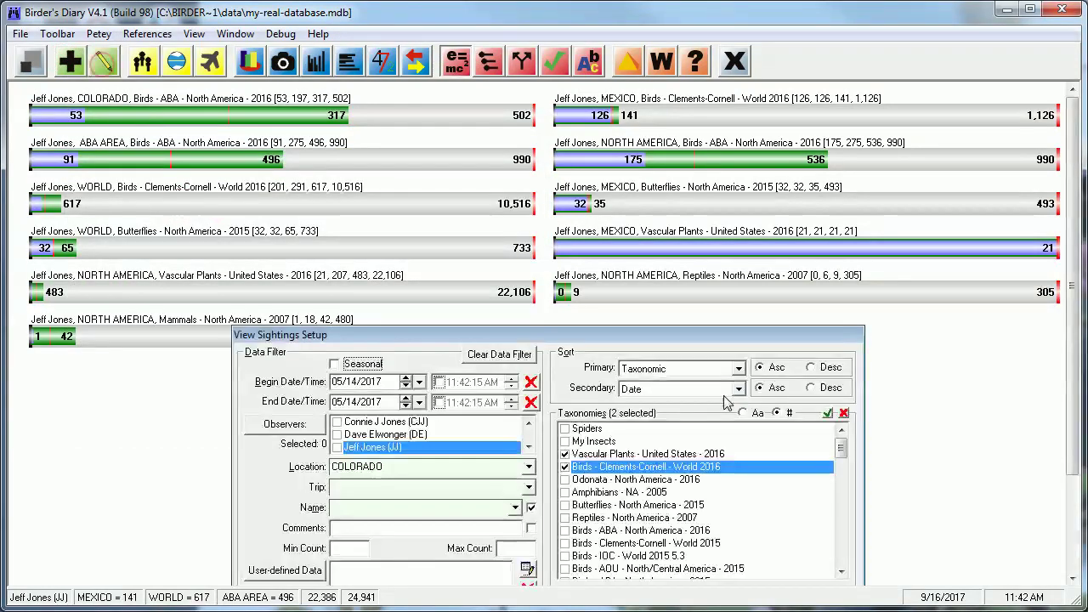
Step: Display the View Sightings Setup and Reporting windows over the lifer bars, reposition them into full view, and close both
{"action": "left_click_drag", "start_coordinate": [704, 409], "coordinate": [463, 143]}
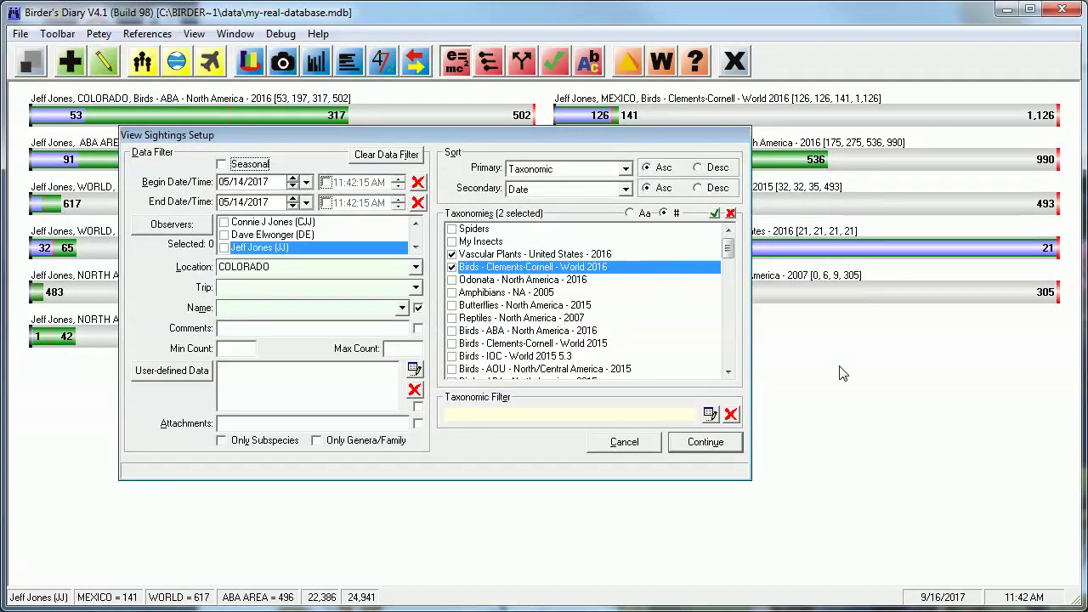
{"action": "left_click", "coordinate": [252, 64]}
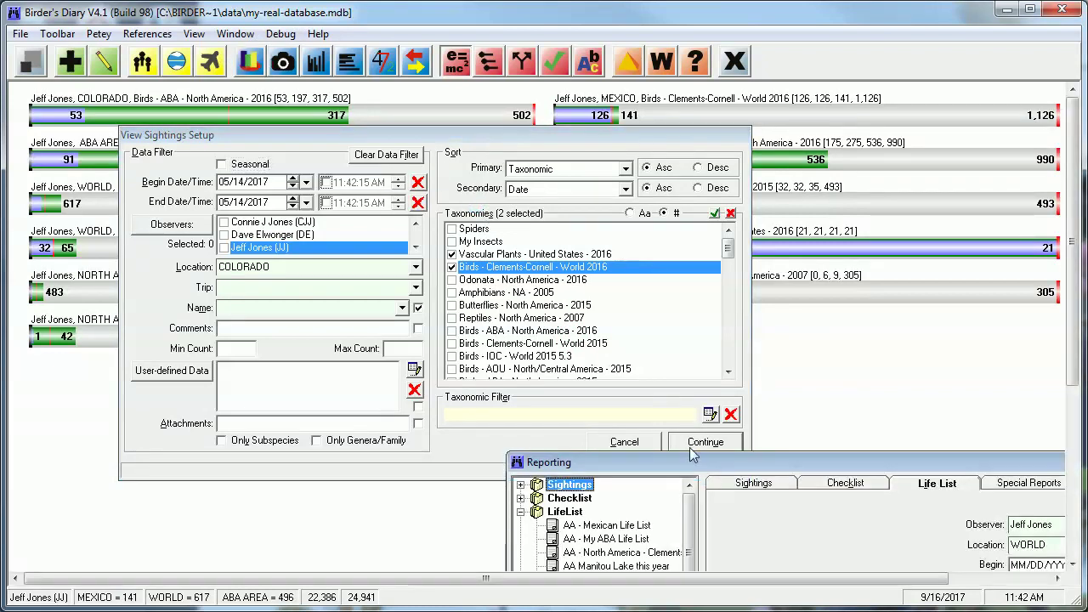
{"action": "left_click_drag", "start_coordinate": [714, 463], "coordinate": [338, 122]}
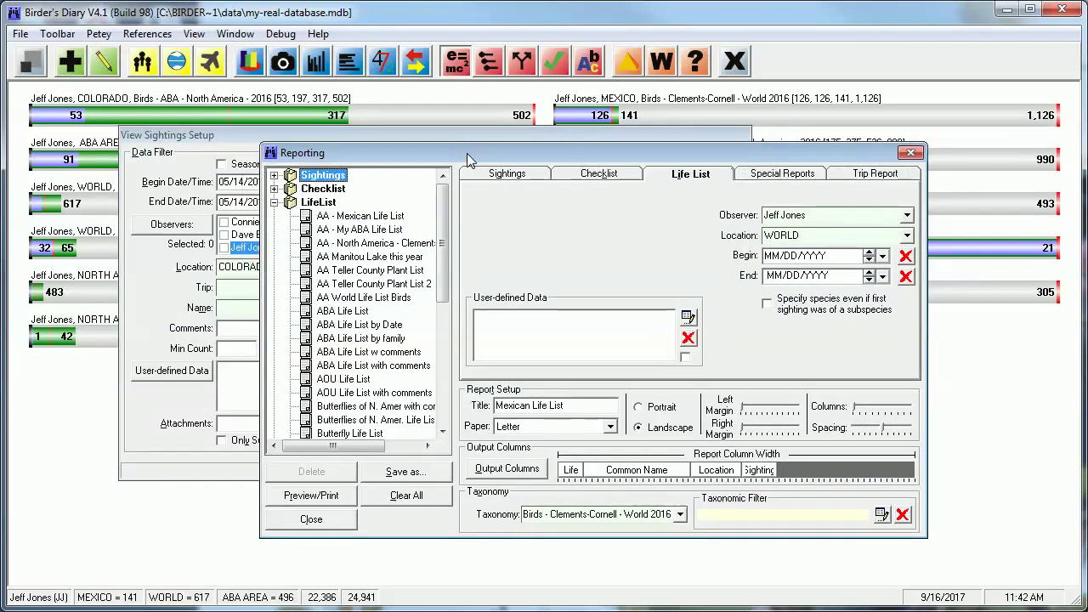
{"action": "left_click", "coordinate": [329, 515]}
{"action": "left_click", "coordinate": [626, 443]}
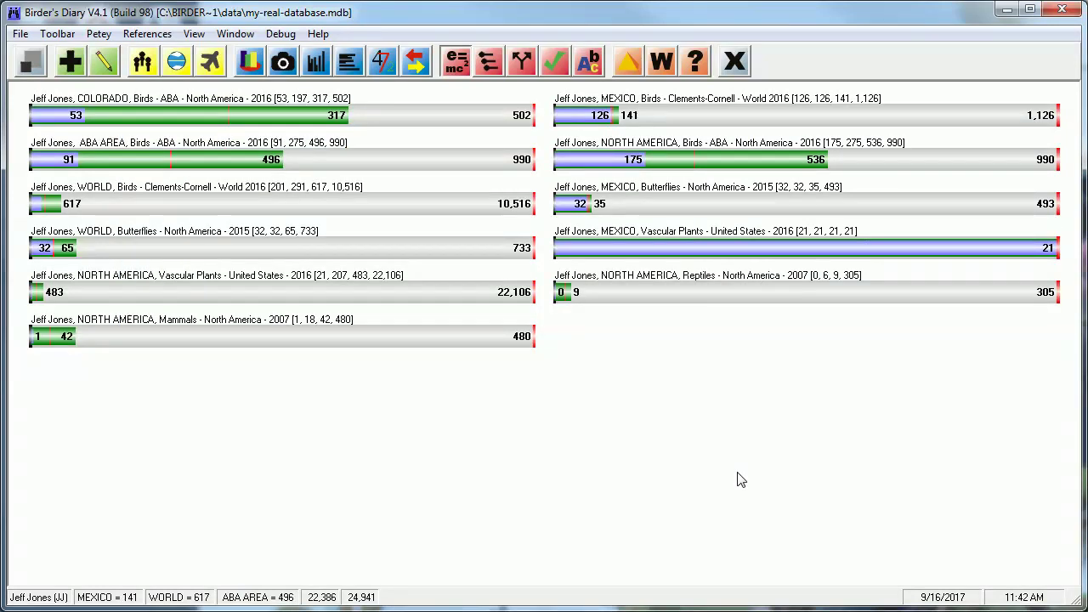
Step: Show the latest photos panel and the last sightings entered grid around the lifer bars
{"action": "key", "text": "ctrl+y"}
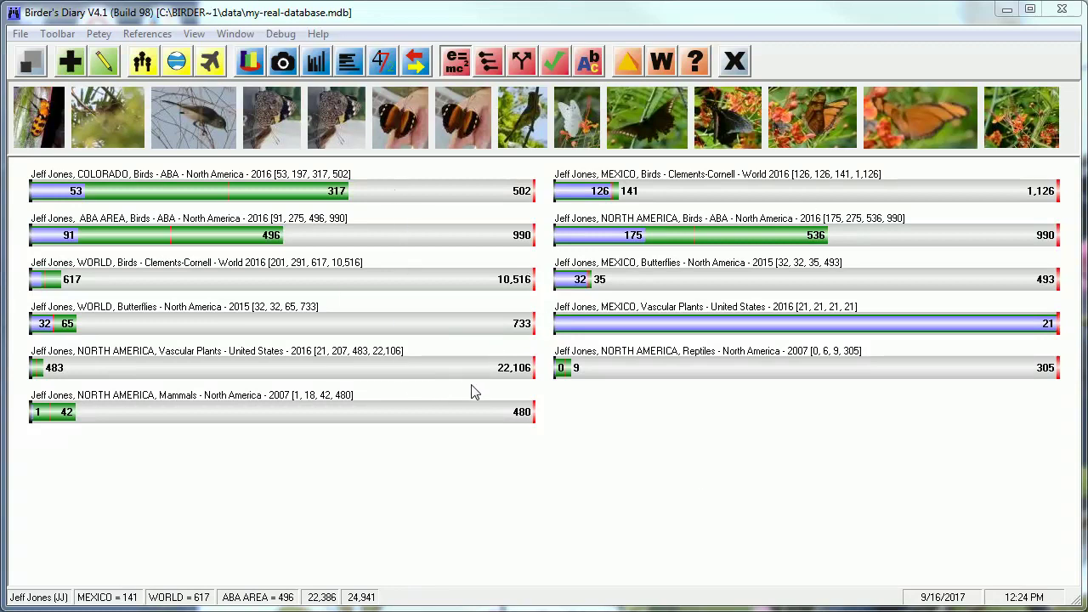
{"action": "right_click", "coordinate": [432, 342]}
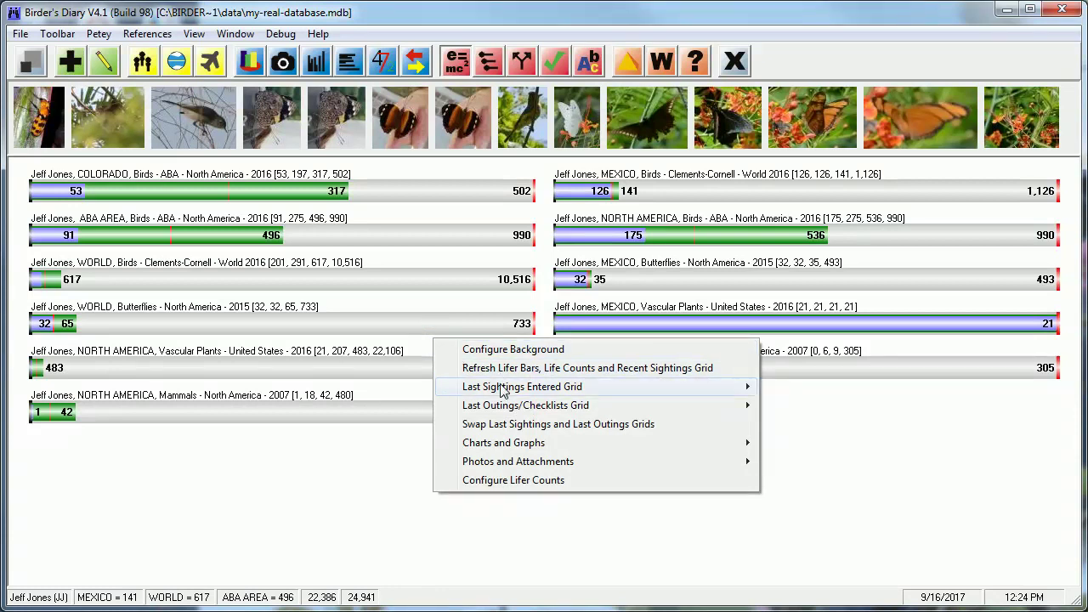
{"action": "mouse_move", "coordinate": [502, 391]}
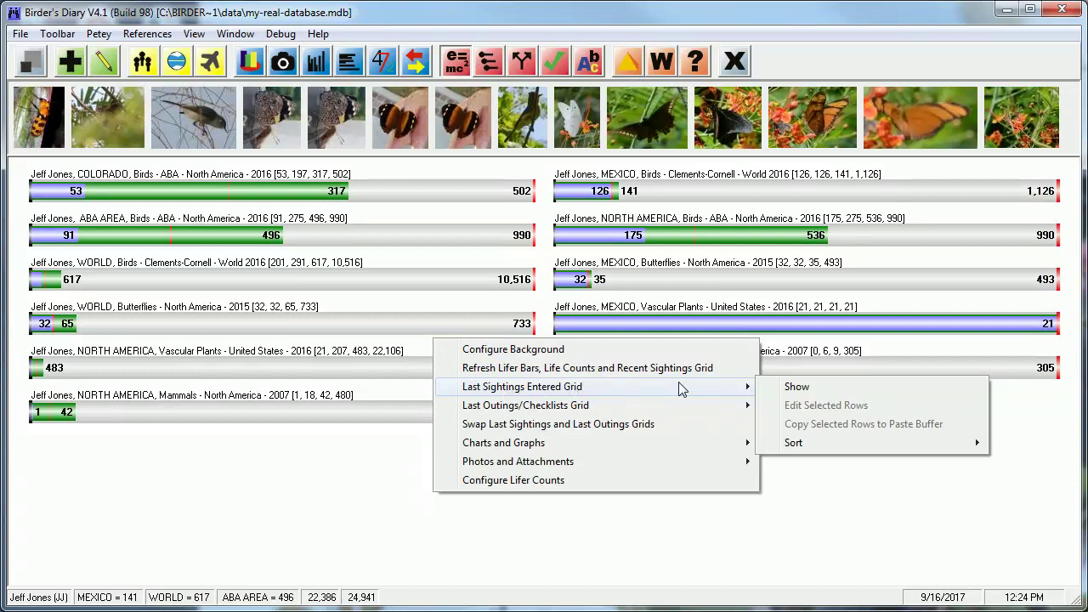
{"action": "left_click", "coordinate": [797, 386]}
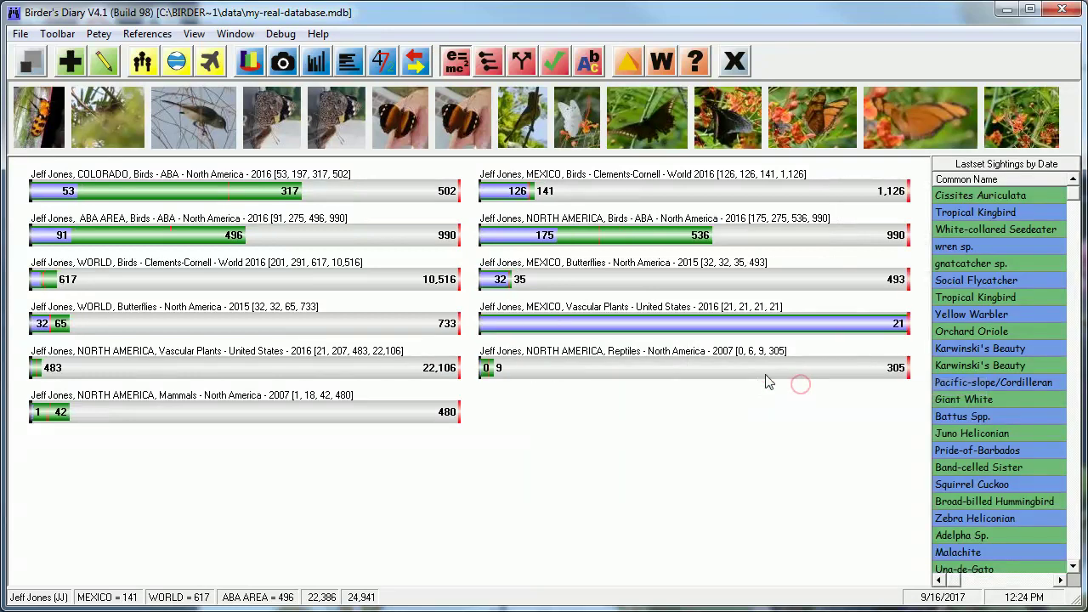
Step: Show the last outings/checklists grid alongside the lifer bars
{"action": "right_click", "coordinate": [492, 357]}
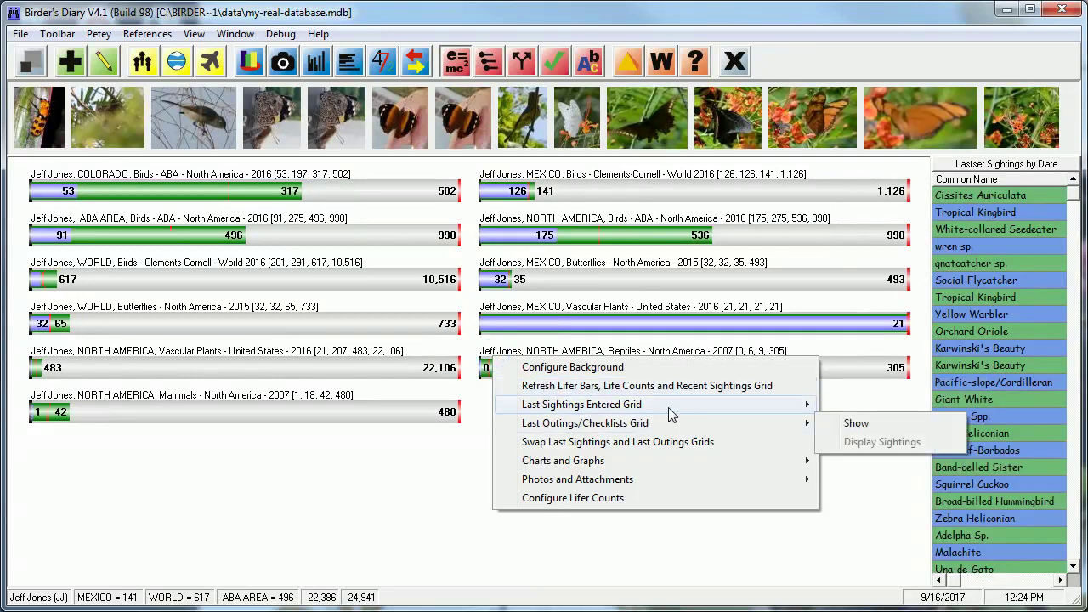
{"action": "mouse_move", "coordinate": [634, 405]}
{"action": "mouse_move", "coordinate": [852, 464]}
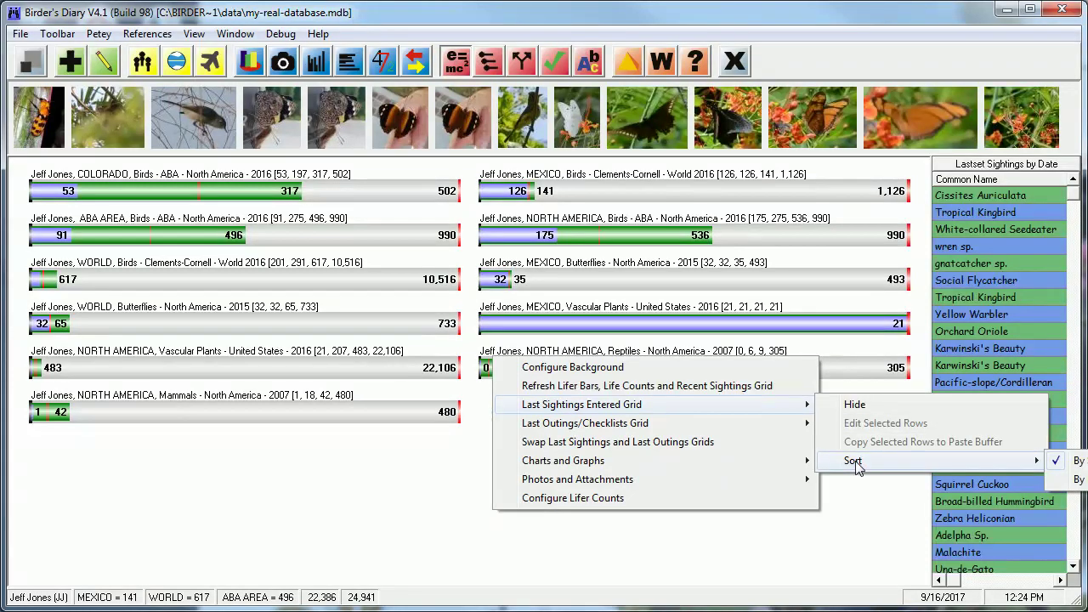
{"action": "mouse_move", "coordinate": [625, 427]}
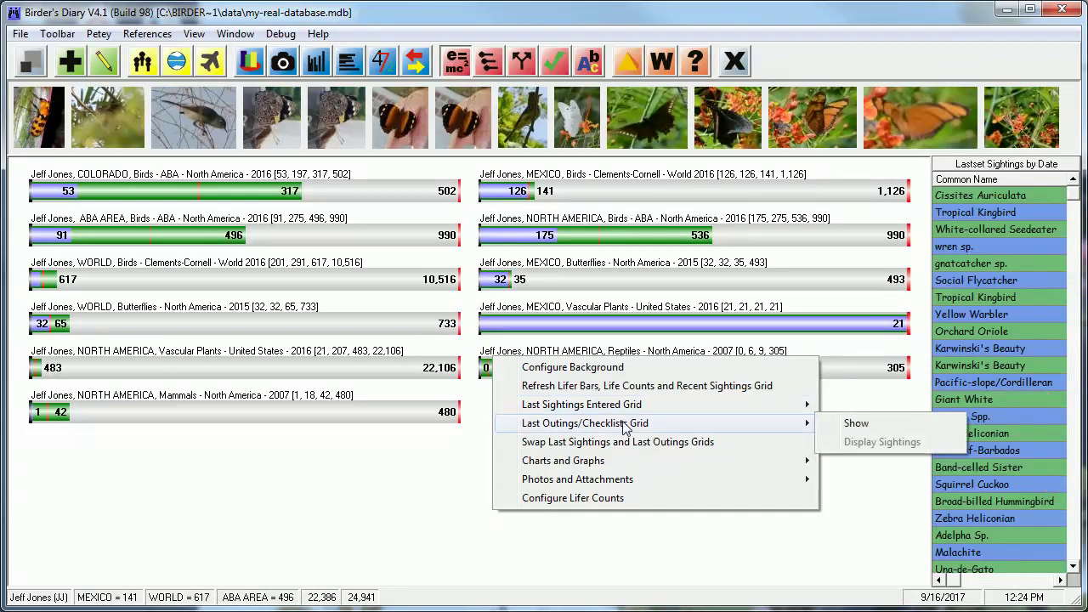
{"action": "left_click", "coordinate": [857, 423]}
Step: Refresh the photos and attachments panel above the lifer bars
{"action": "right_click", "coordinate": [535, 441]}
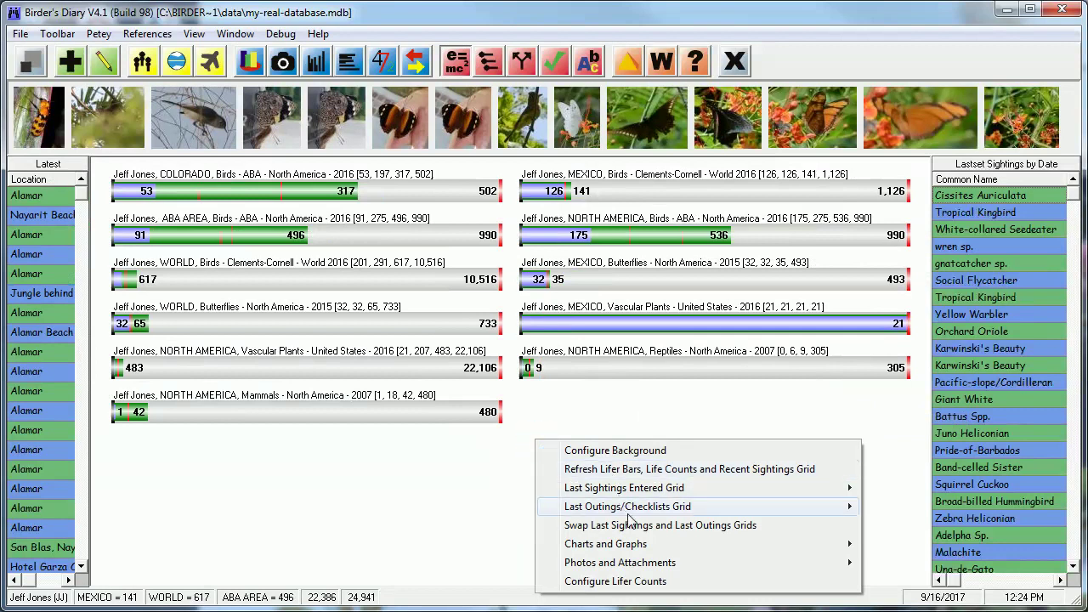
{"action": "mouse_move", "coordinate": [665, 550]}
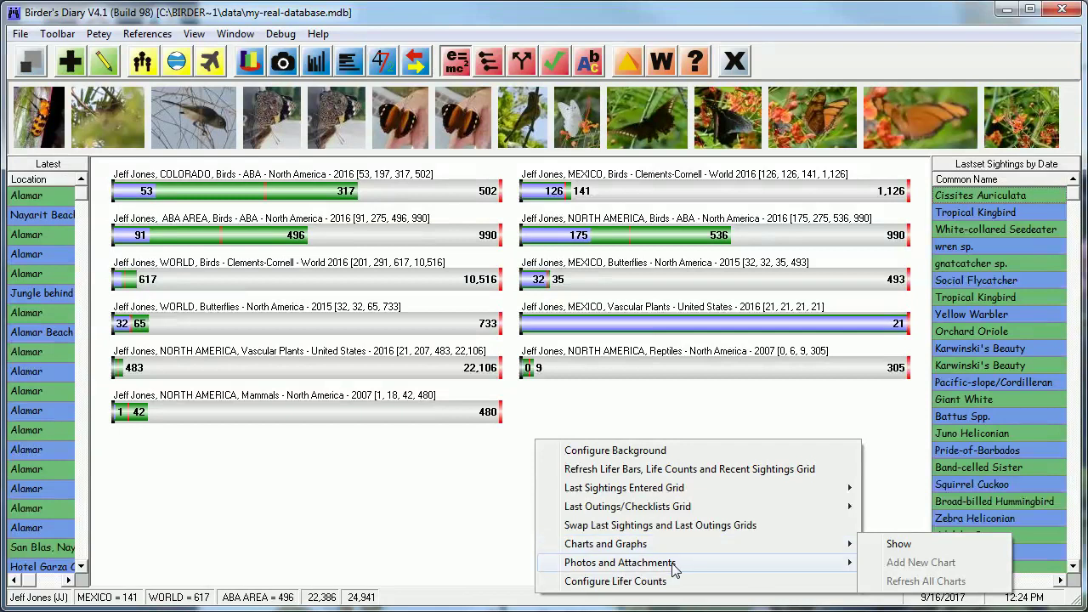
{"action": "mouse_move", "coordinate": [675, 568]}
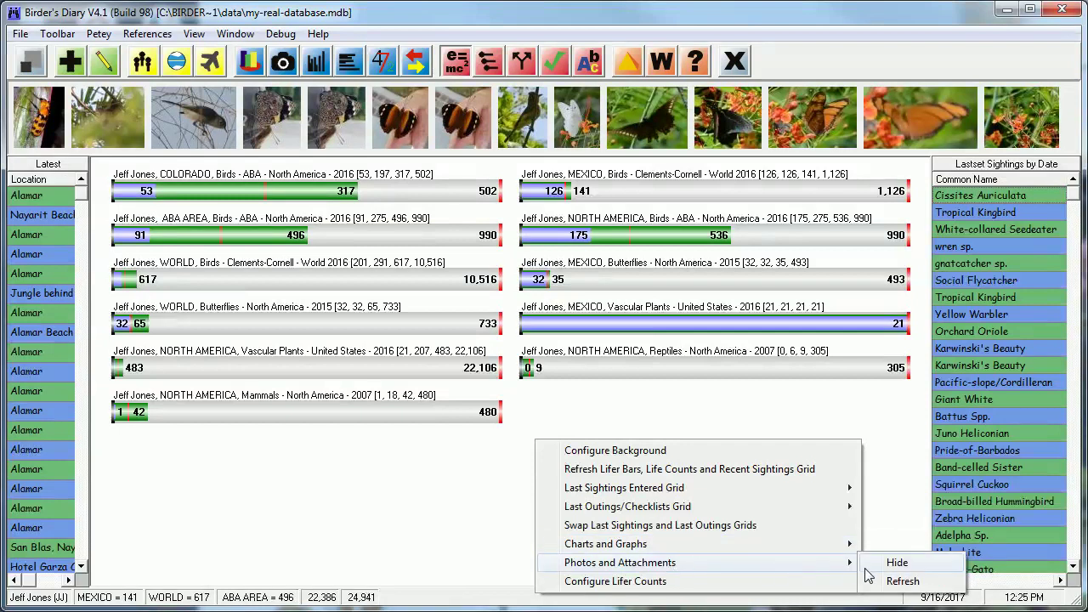
{"action": "left_click", "coordinate": [903, 583]}
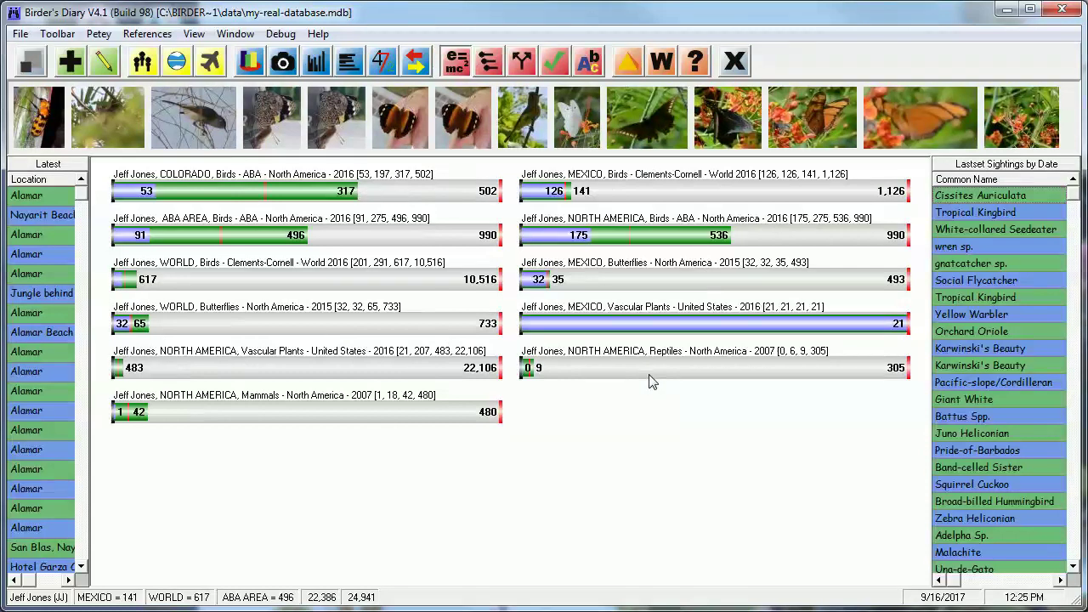
{"action": "left_click", "coordinate": [193, 35]}
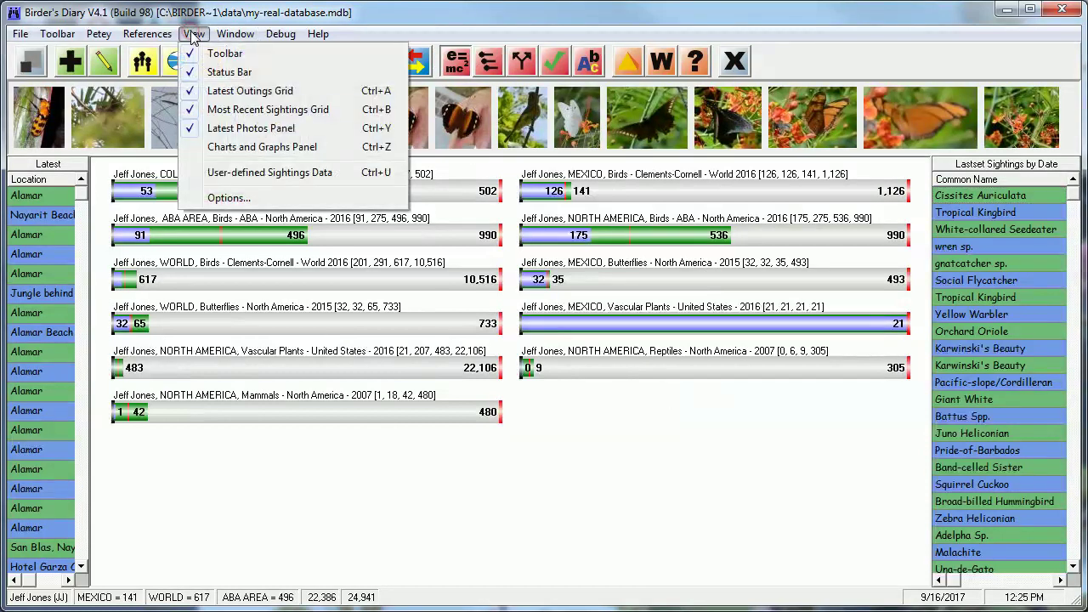
{"action": "left_click", "coordinate": [374, 432]}
{"action": "right_click", "coordinate": [400, 339]}
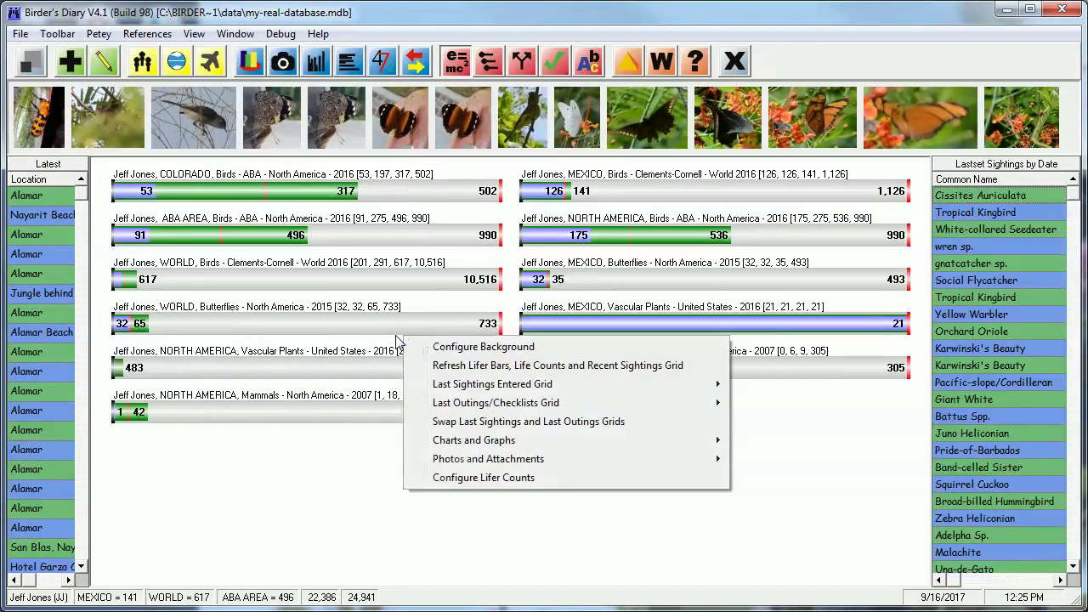
{"action": "left_click", "coordinate": [323, 338]}
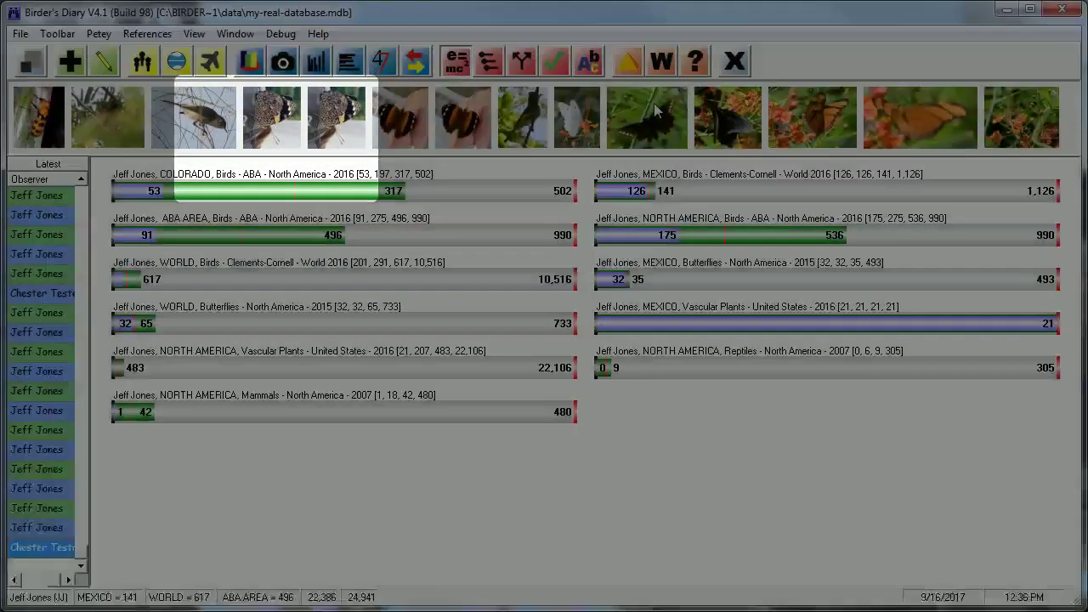
Step: Open the sighting attachments for the orange and black Karwinski's Beauty photo and display its second photo, 20170908_184508.jpg
{"action": "left_click", "coordinate": [408, 126]}
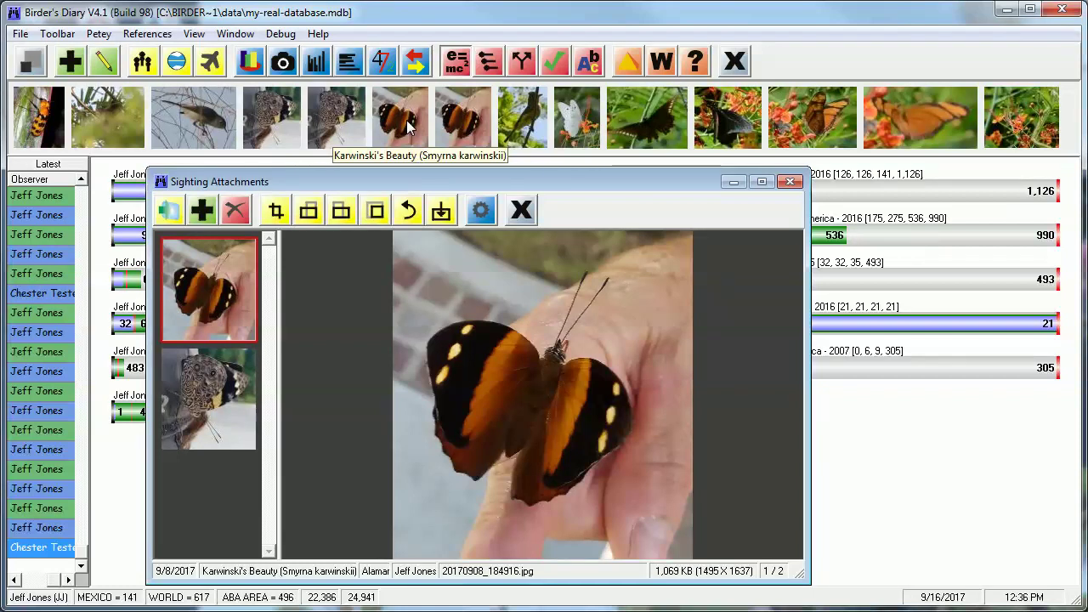
{"action": "key", "text": "Down"}
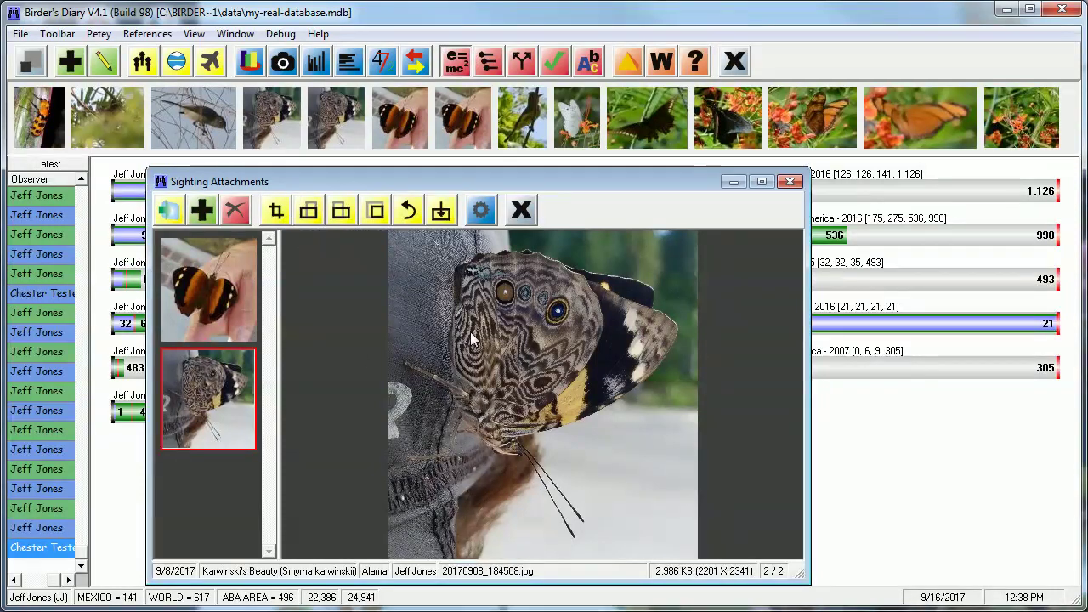
Step: Outline the butterfly with two trial crop selections, adjusting the first one's corner, and clear each selection
{"action": "left_click_drag", "start_coordinate": [409, 240], "coordinate": [483, 348]}
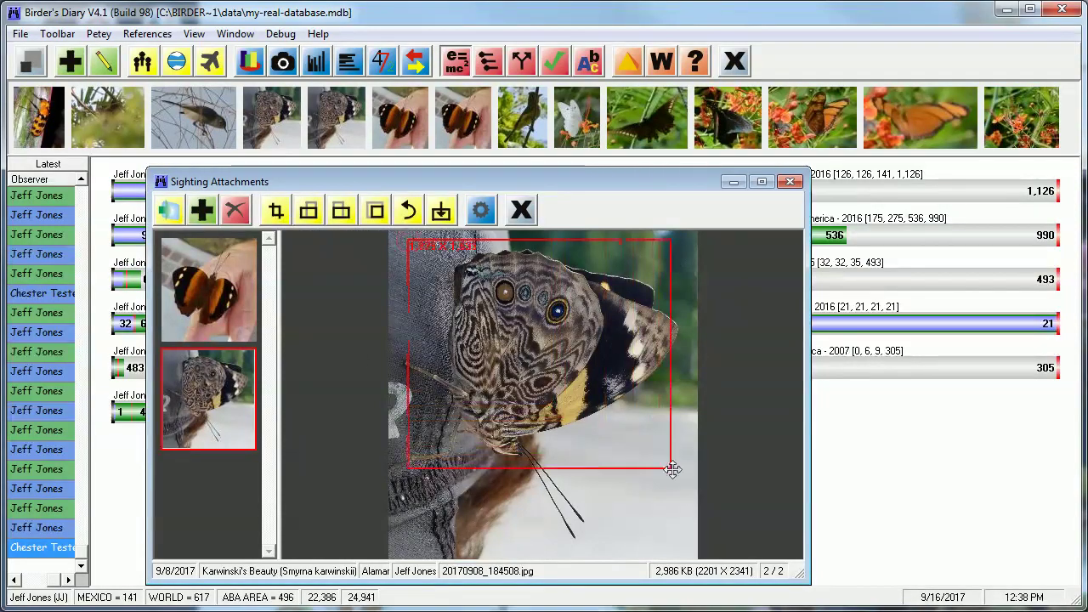
{"action": "left_click_drag", "start_coordinate": [672, 469], "coordinate": [676, 470]}
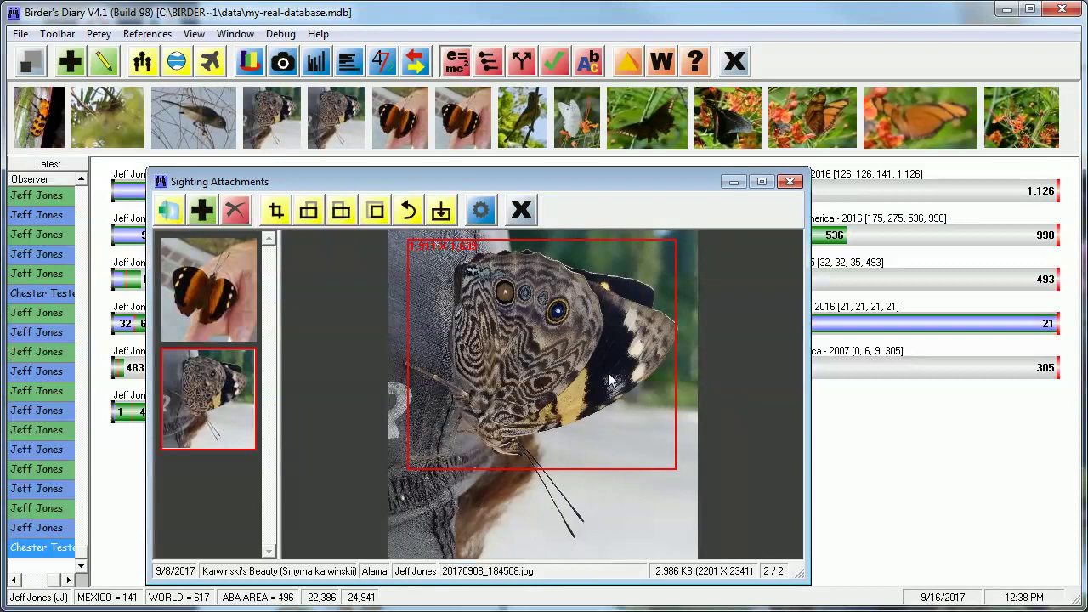
{"action": "left_click", "coordinate": [320, 301]}
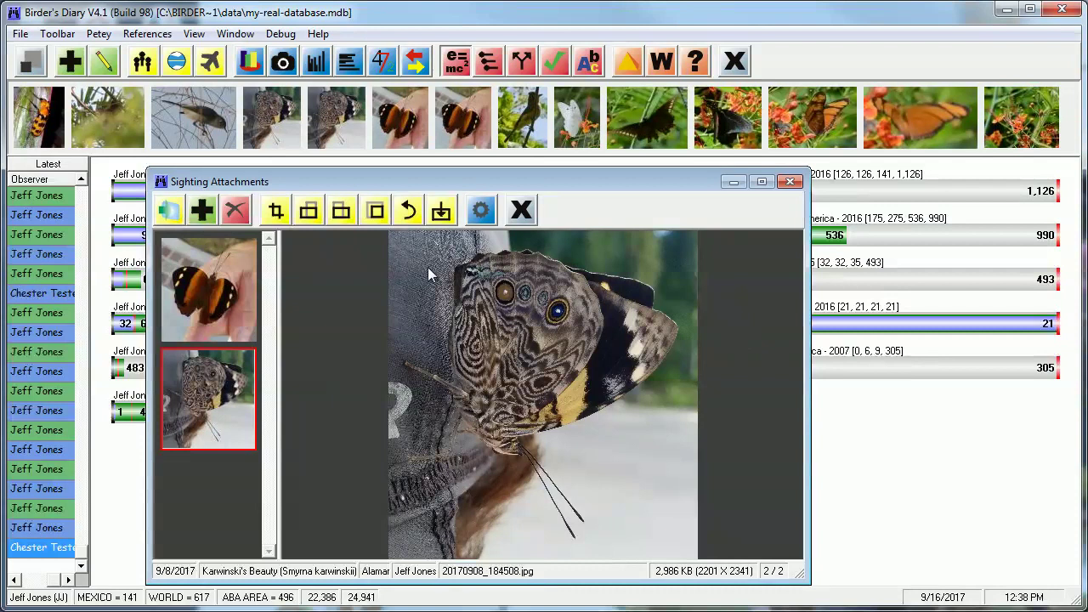
{"action": "left_click_drag", "start_coordinate": [418, 251], "coordinate": [658, 438]}
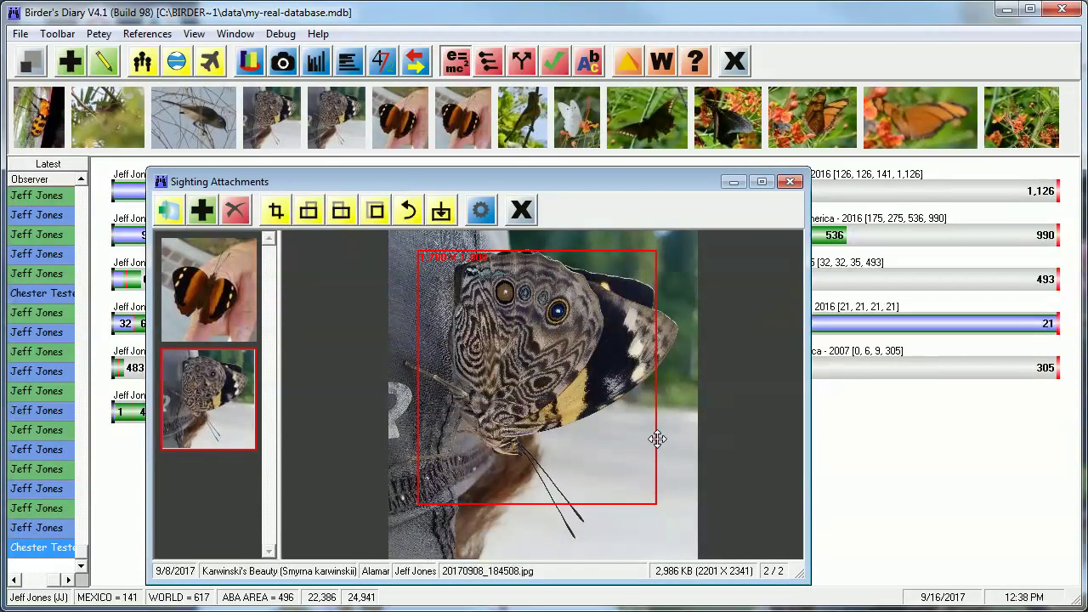
{"action": "left_click", "coordinate": [348, 314]}
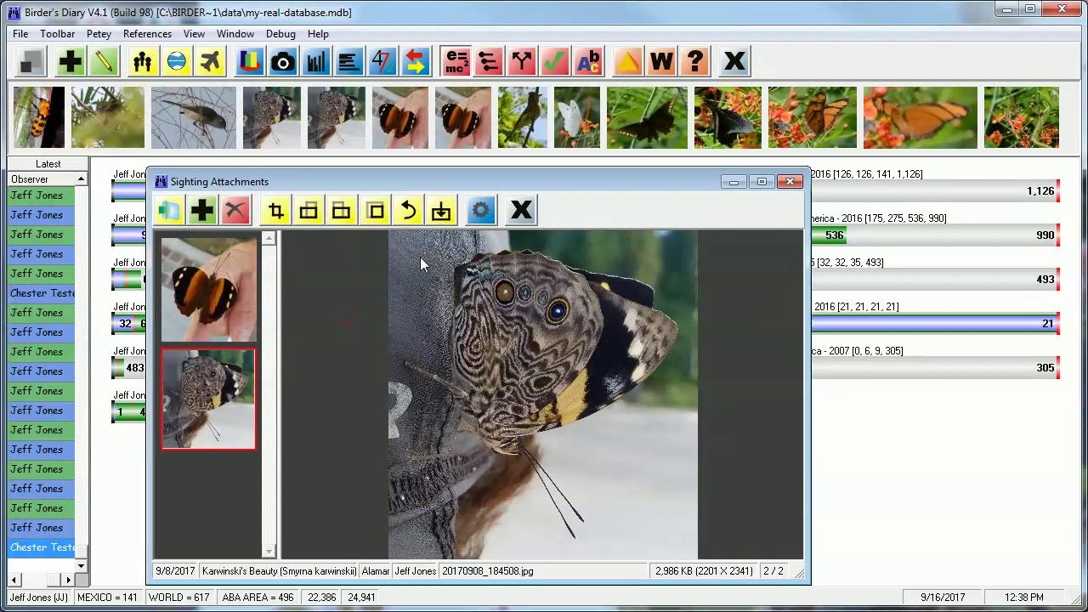
Step: Crop the photo to about 1966 x 1694 pixels around the butterfly and undo the crop
{"action": "left_click_drag", "start_coordinate": [420, 256], "coordinate": [688, 481]}
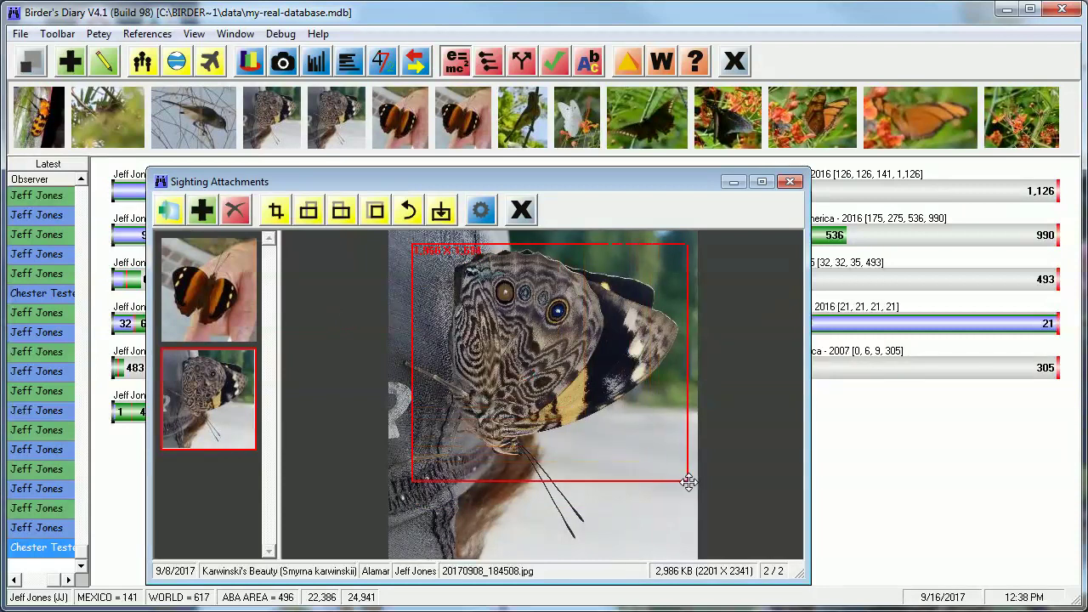
{"action": "left_click", "coordinate": [275, 212]}
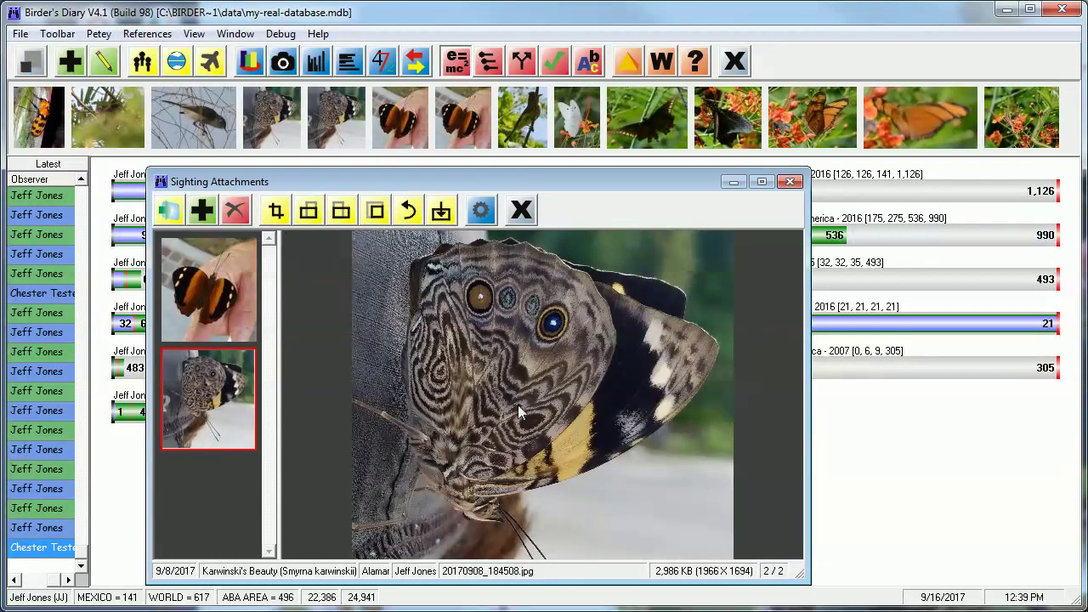
{"action": "left_click", "coordinate": [409, 213]}
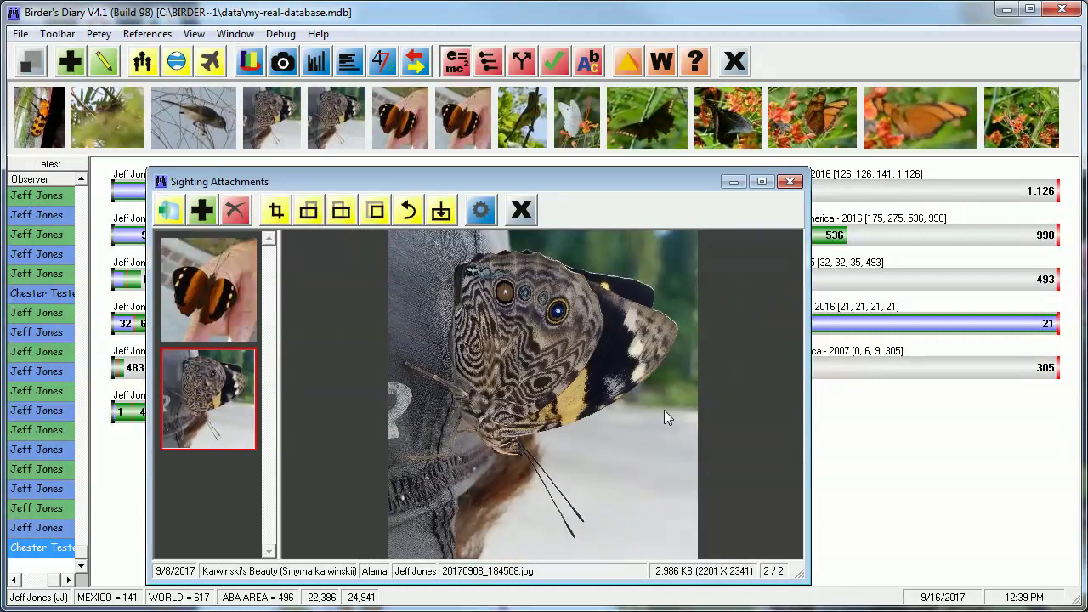
Step: Rotate the butterfly photo through one full turn in 90-degree increments
{"action": "left_click", "coordinate": [308, 218]}
{"action": "left_click", "coordinate": [304, 216]}
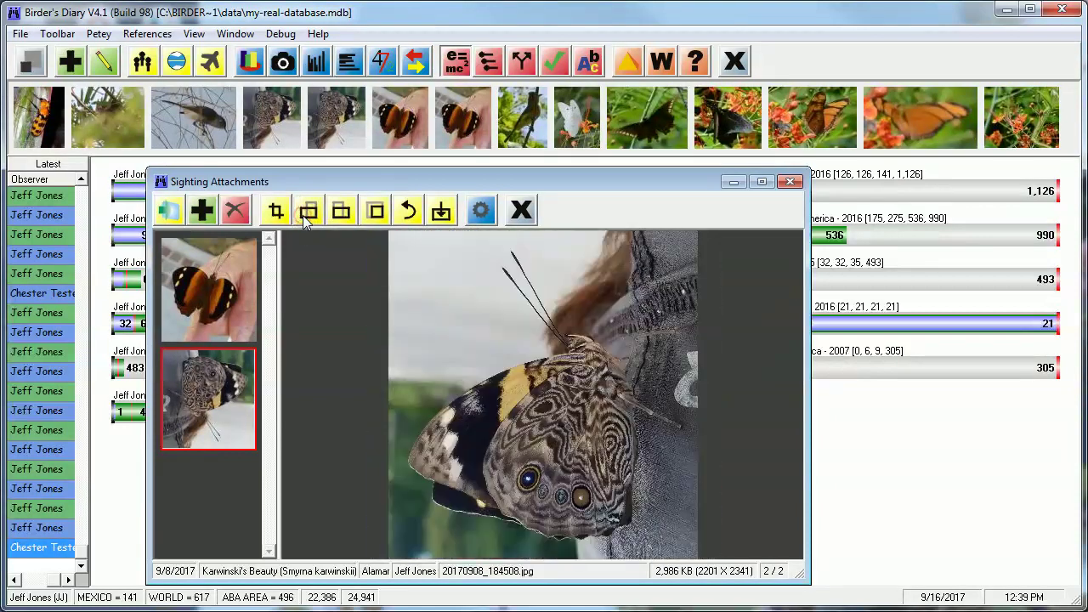
{"action": "left_click", "coordinate": [304, 216]}
{"action": "left_click", "coordinate": [305, 217]}
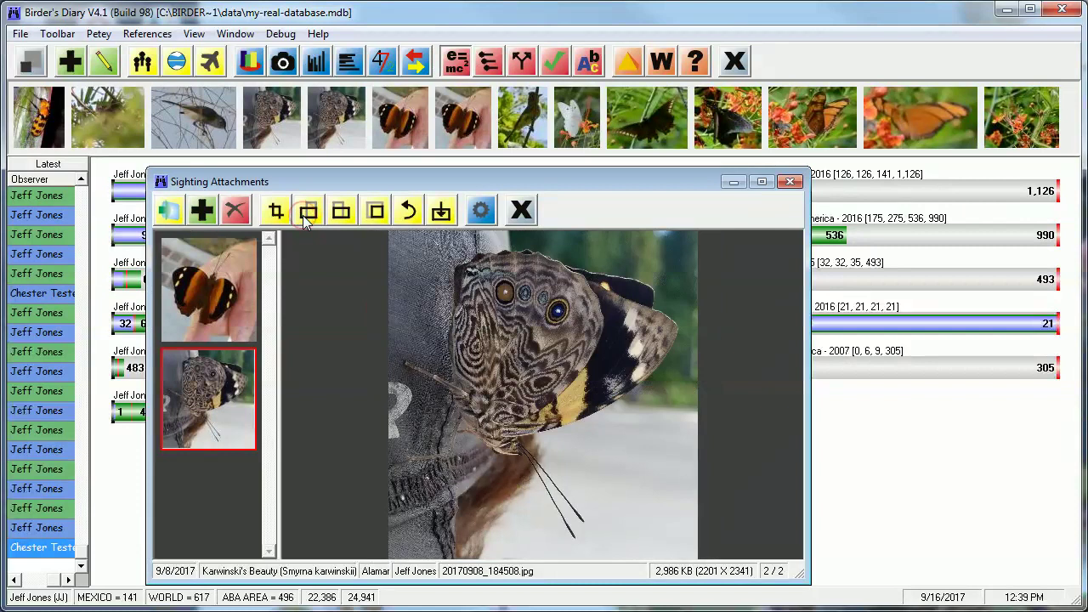
Step: Resize the photo by dimensions to a width of 1000 pixels with its aspect ratio kept, and undo the resize
{"action": "left_click", "coordinate": [376, 212]}
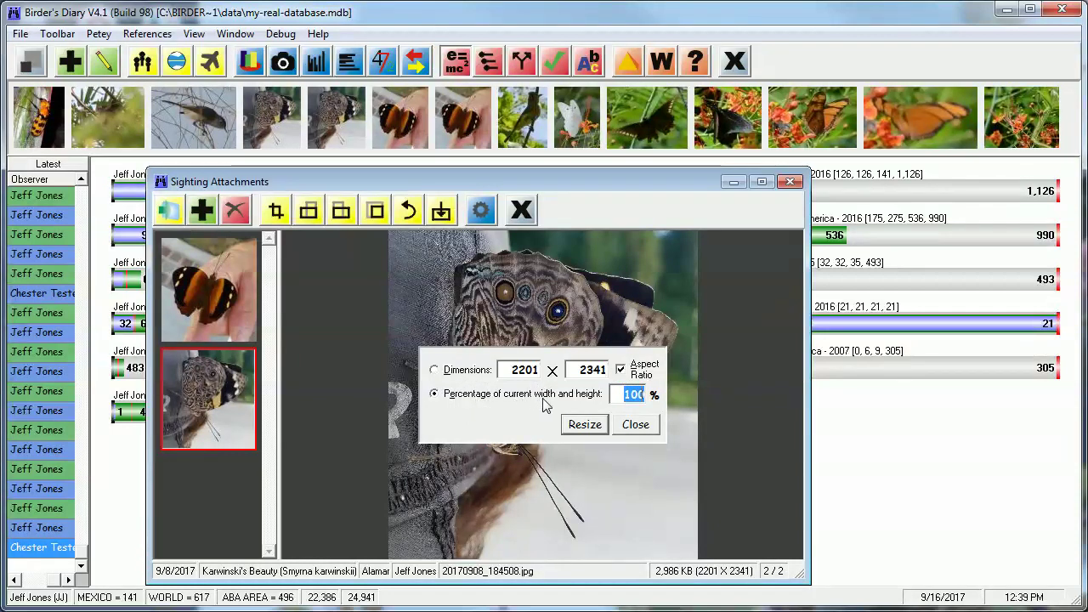
{"action": "left_click", "coordinate": [434, 369]}
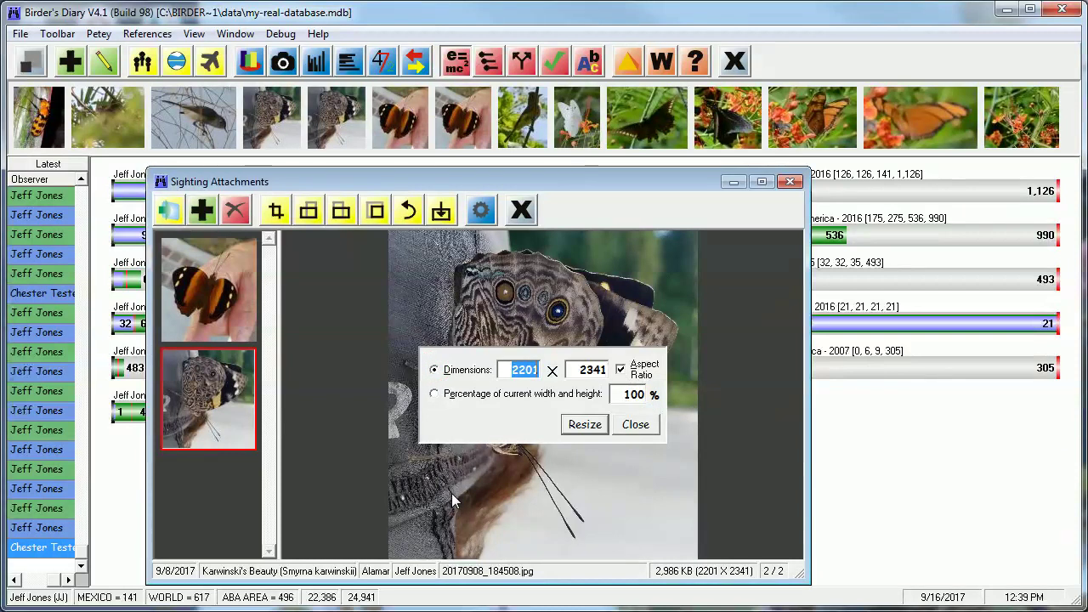
{"action": "type", "text": "1000"}
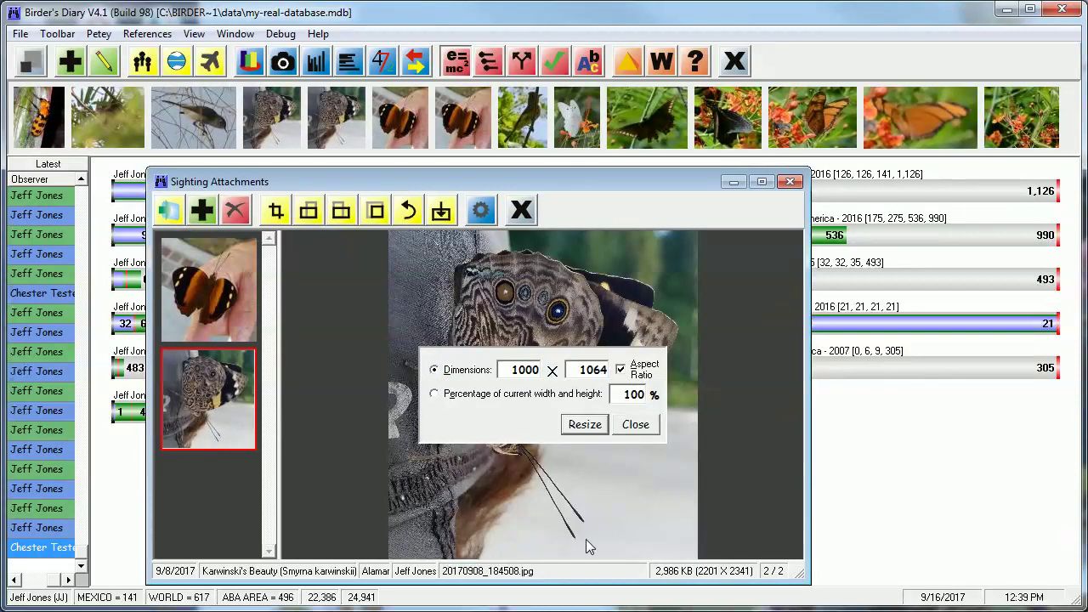
{"action": "left_click", "coordinate": [584, 424]}
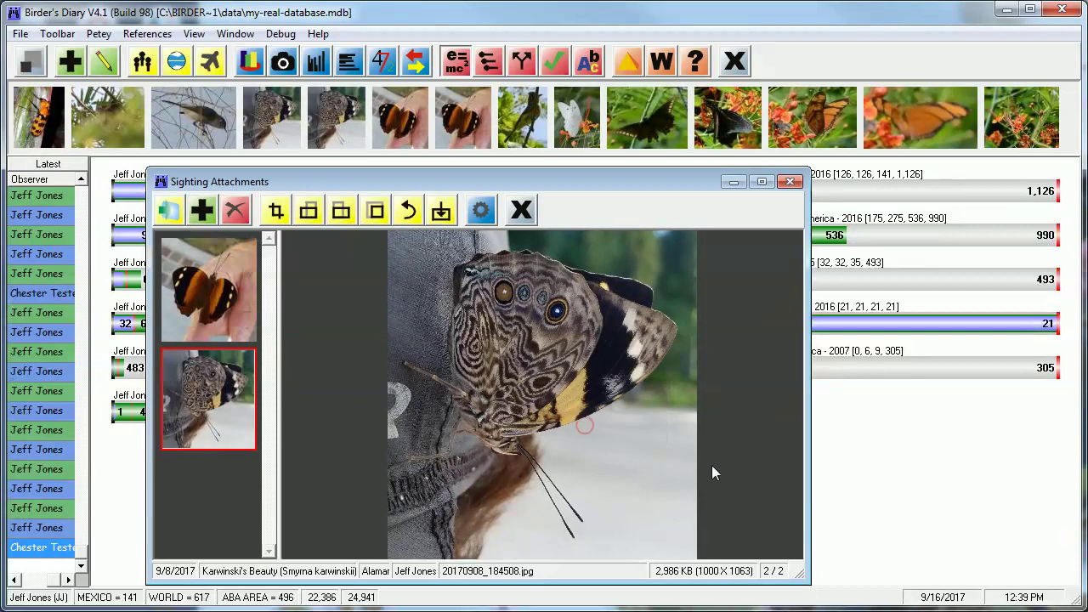
{"action": "left_click", "coordinate": [409, 210]}
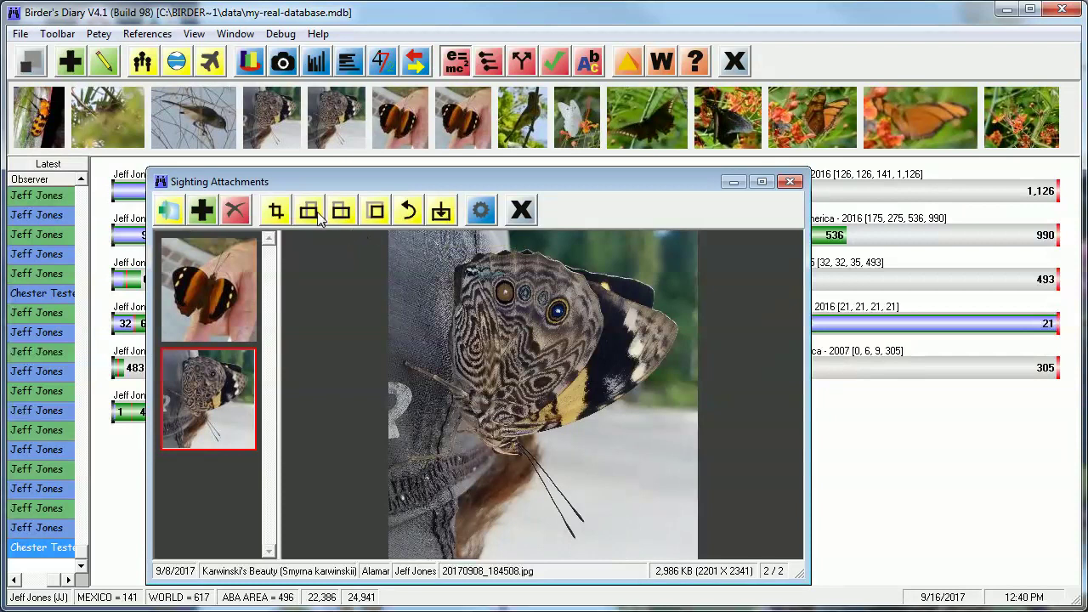
Step: Load all photos of the species Juno Heliconian, lowering the number of files to load at a time
{"action": "left_click", "coordinate": [480, 213]}
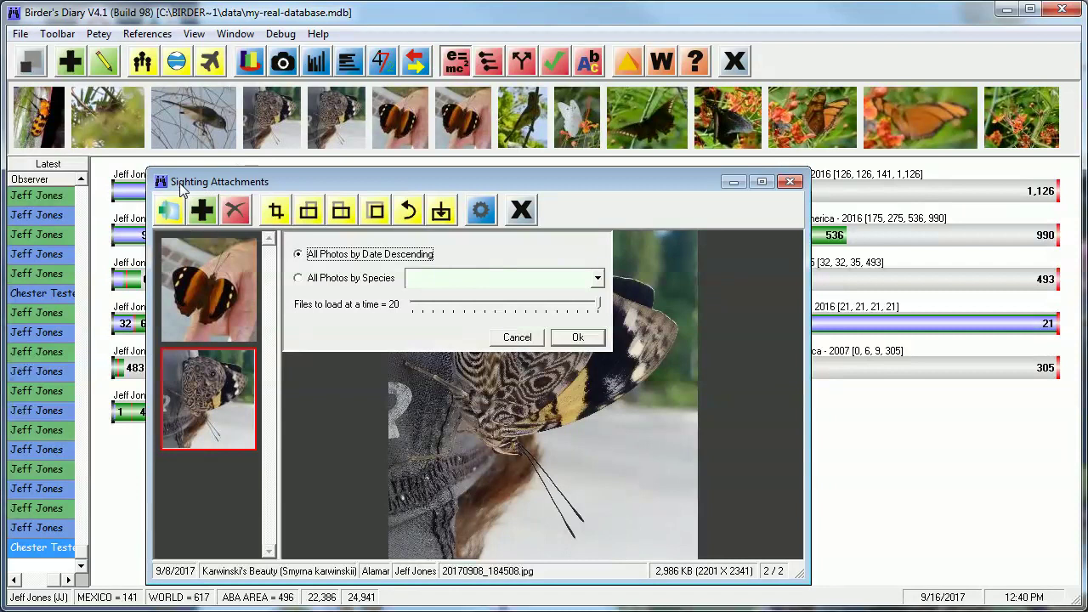
{"action": "left_click", "coordinate": [308, 280]}
{"action": "type", "text": "juno"}
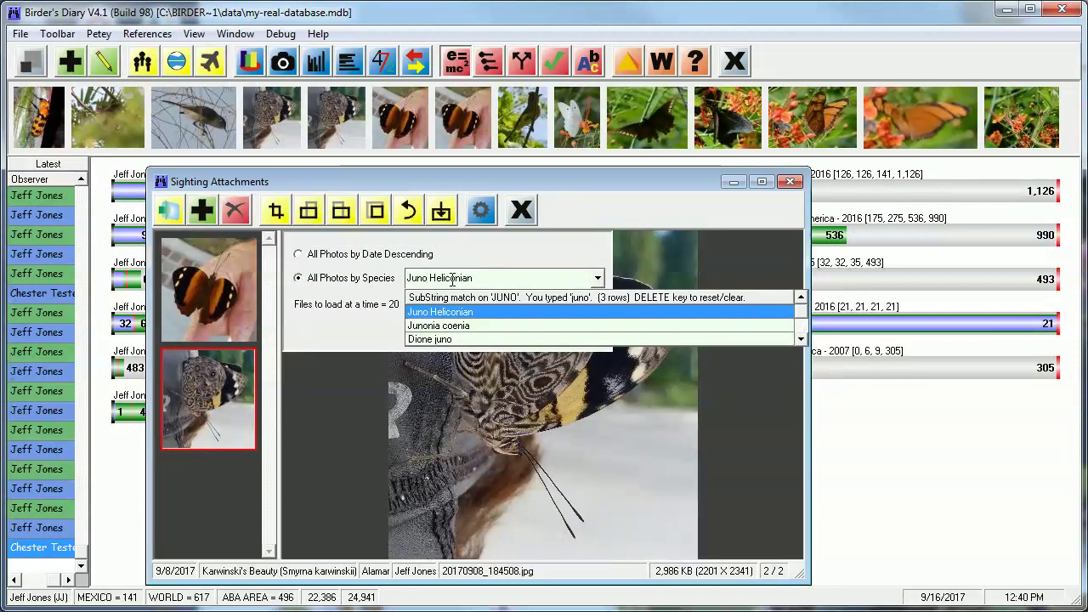
{"action": "key", "text": "Return"}
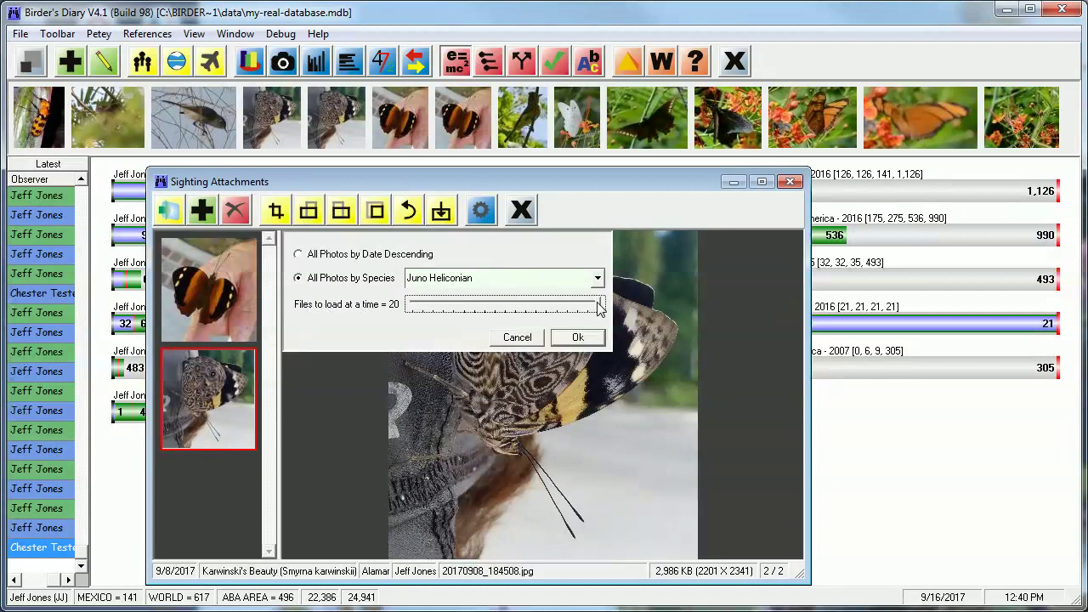
{"action": "left_click_drag", "start_coordinate": [599, 306], "coordinate": [444, 311]}
{"action": "left_click", "coordinate": [584, 341]}
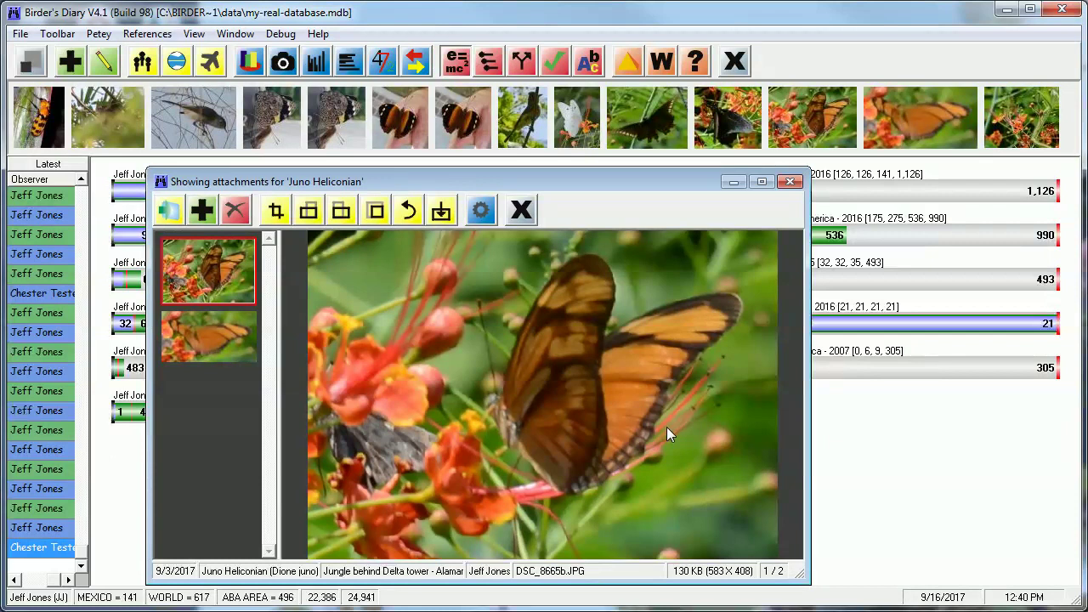
Step: Show all photos by date descending and make the attachments window taller
{"action": "left_click", "coordinate": [481, 210]}
{"action": "left_click", "coordinate": [312, 254]}
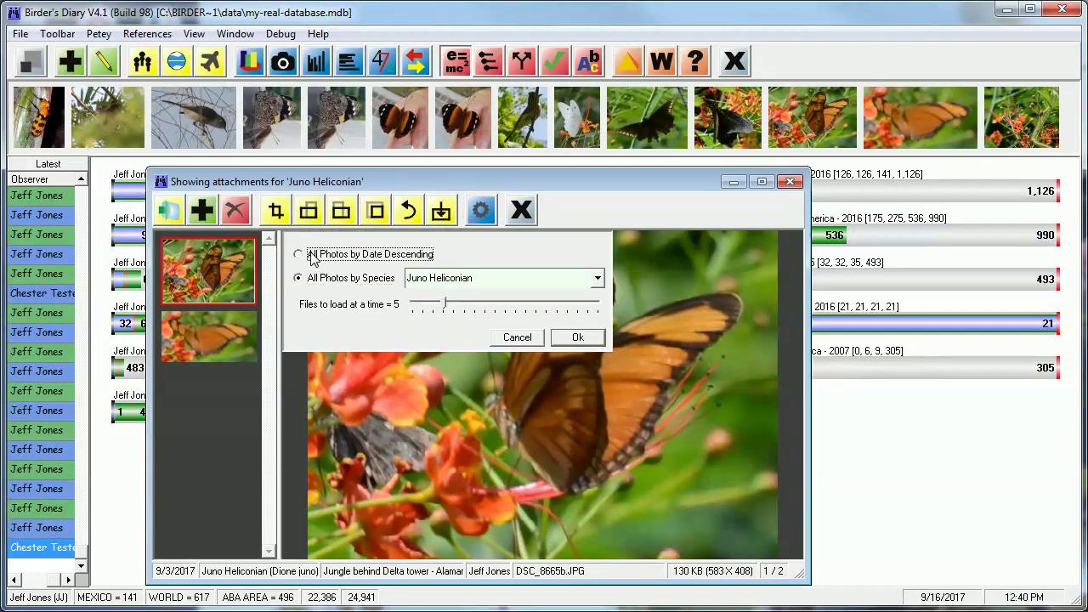
{"action": "left_click", "coordinate": [579, 337]}
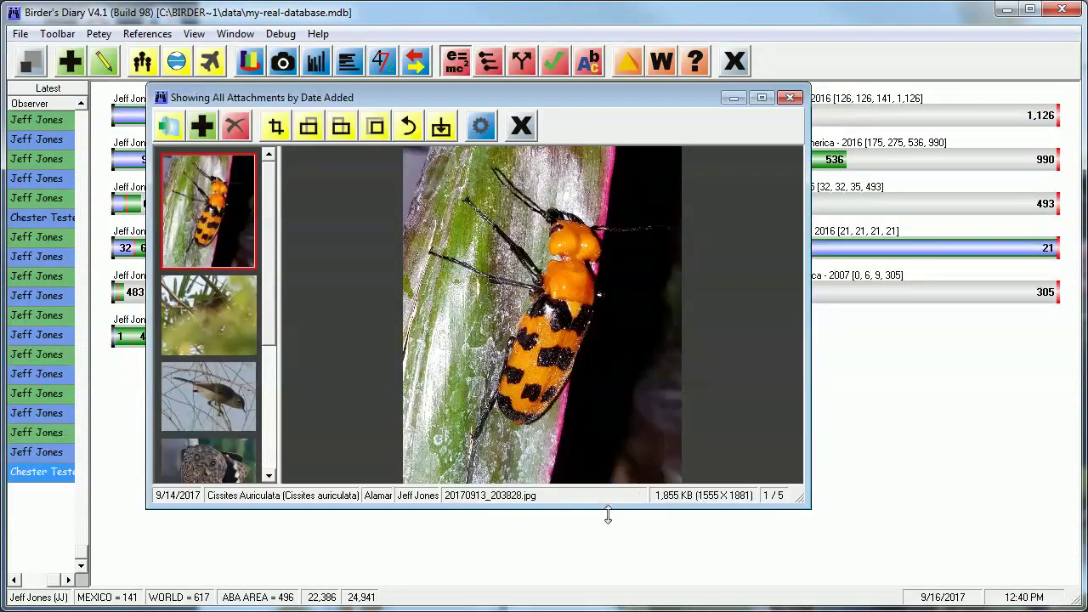
{"action": "left_click_drag", "start_coordinate": [584, 507], "coordinate": [583, 585]}
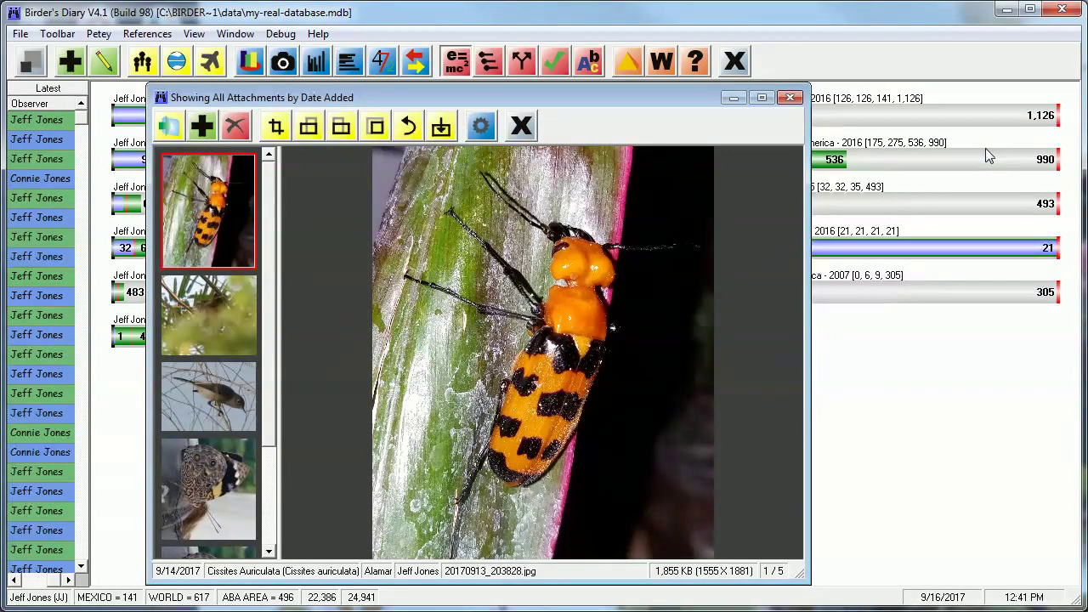
Step: Browse the photos by date, load the next batch of documents, and close the attachments window
{"action": "key", "text": "Down"}
{"action": "key", "text": "Down"}
{"action": "key", "text": "Up"}
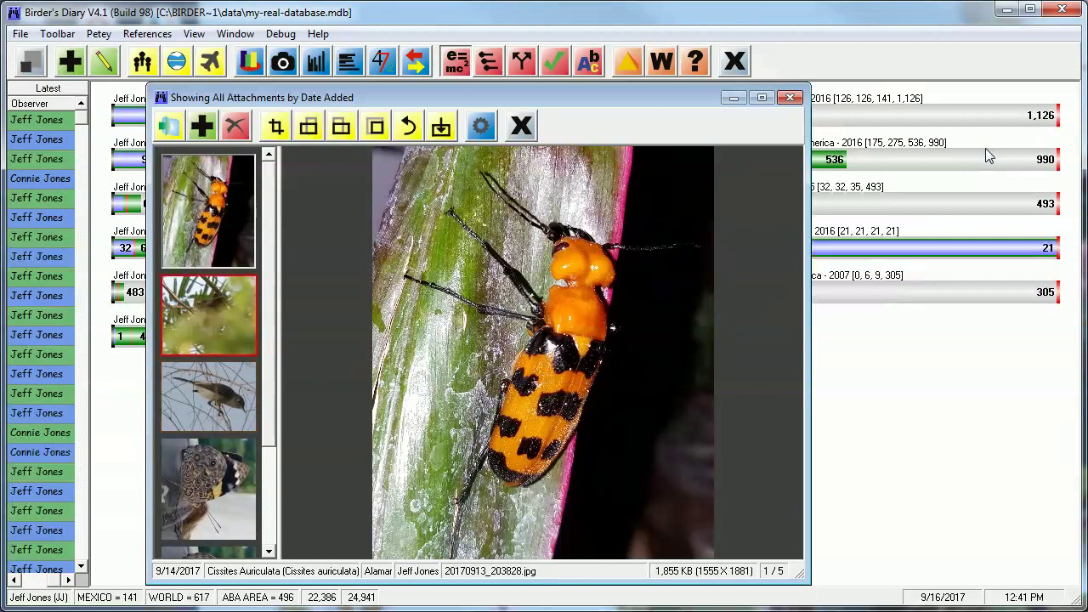
{"action": "key", "text": "Up"}
{"action": "key", "text": "Down"}
{"action": "key", "text": "Down"}
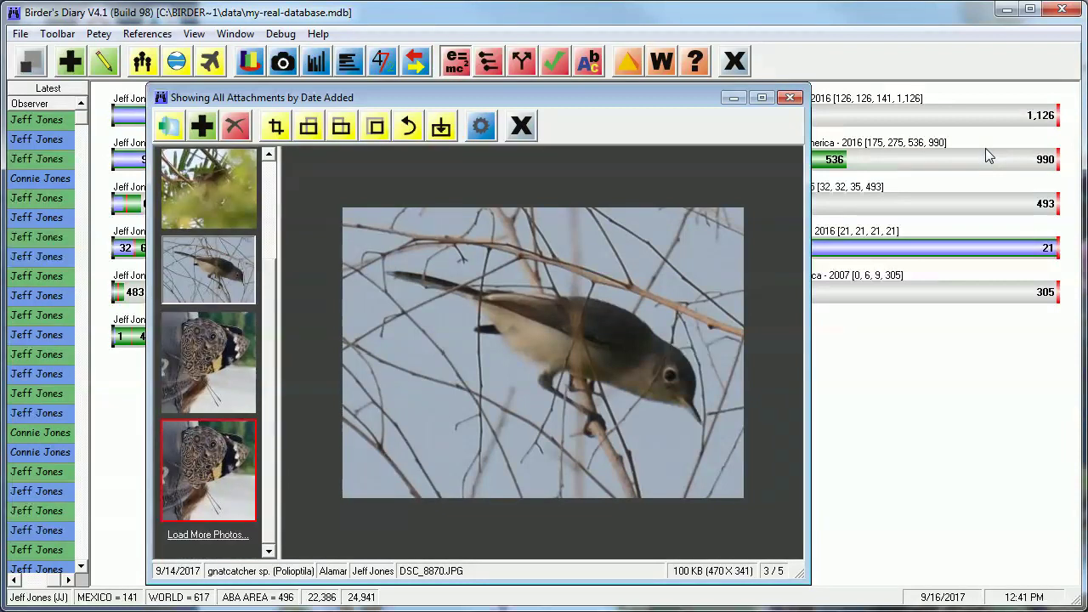
{"action": "key", "text": "Down"}
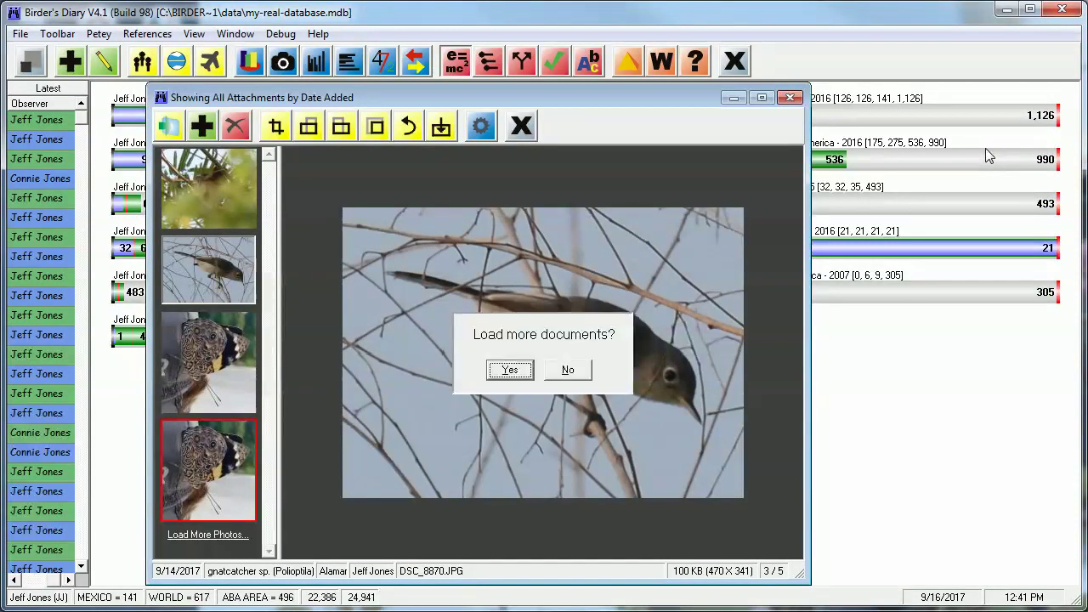
{"action": "key", "text": "Return"}
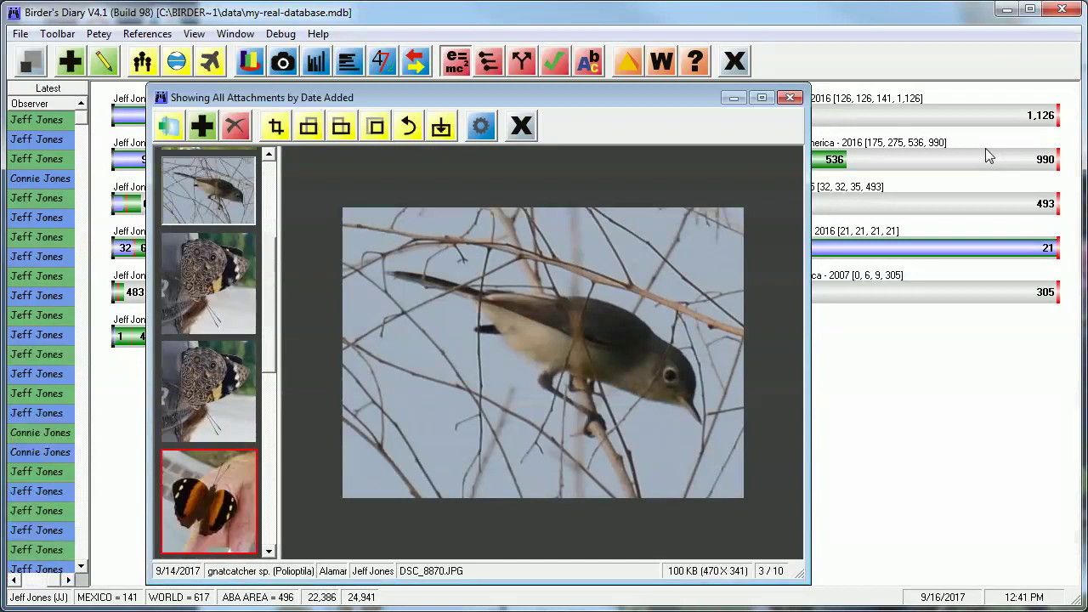
{"action": "key", "text": "Down"}
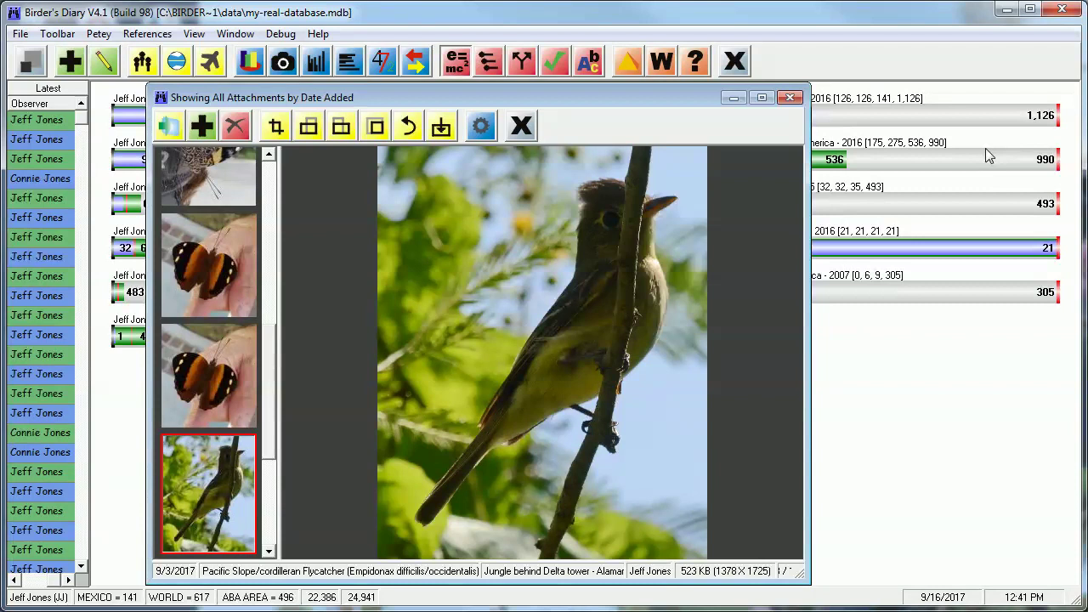
{"action": "left_click", "coordinate": [521, 128]}
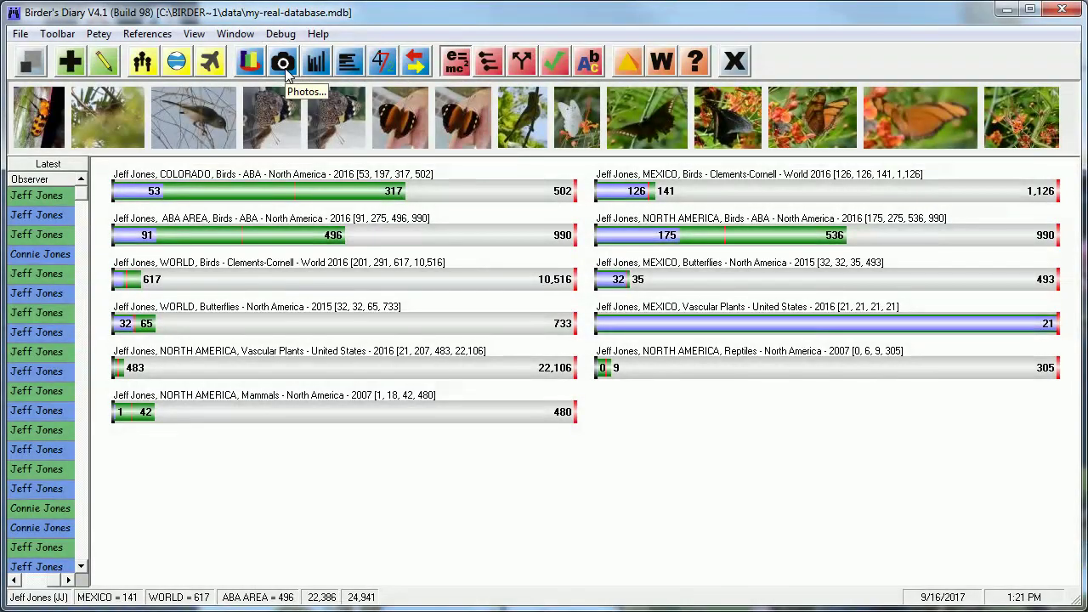
Step: Open the photo viewer and load all photos of the species Karwinski's Beauty
{"action": "left_click", "coordinate": [283, 63]}
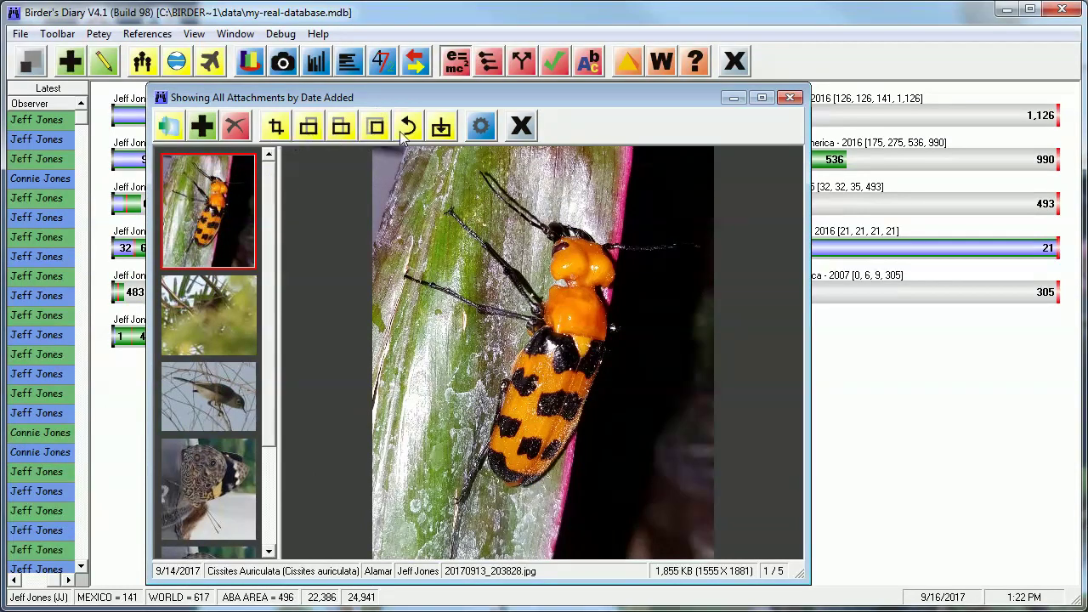
{"action": "left_click", "coordinate": [481, 130]}
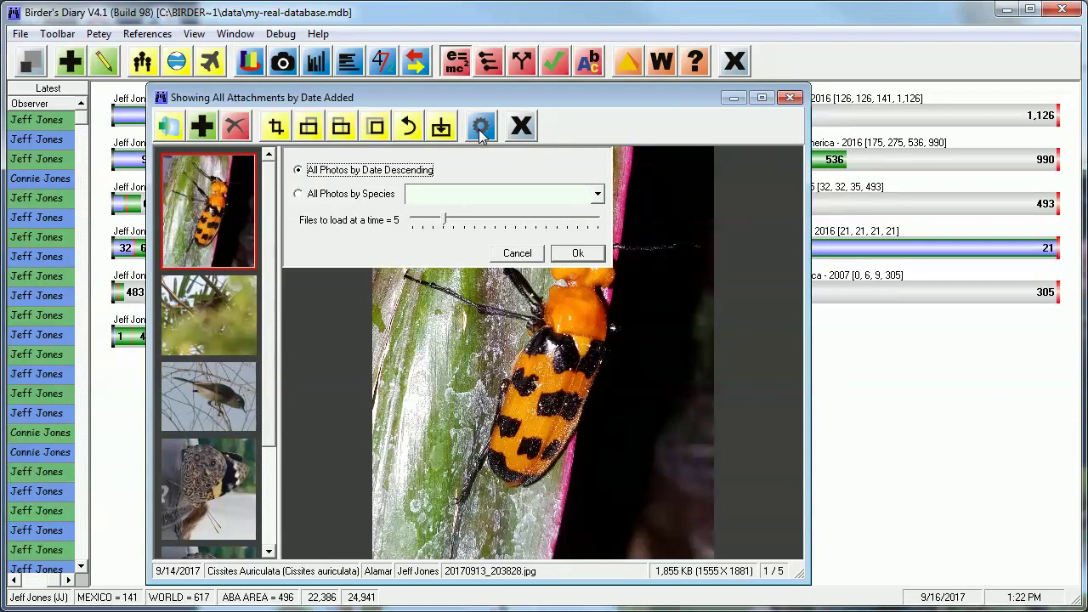
{"action": "key", "text": "Down"}
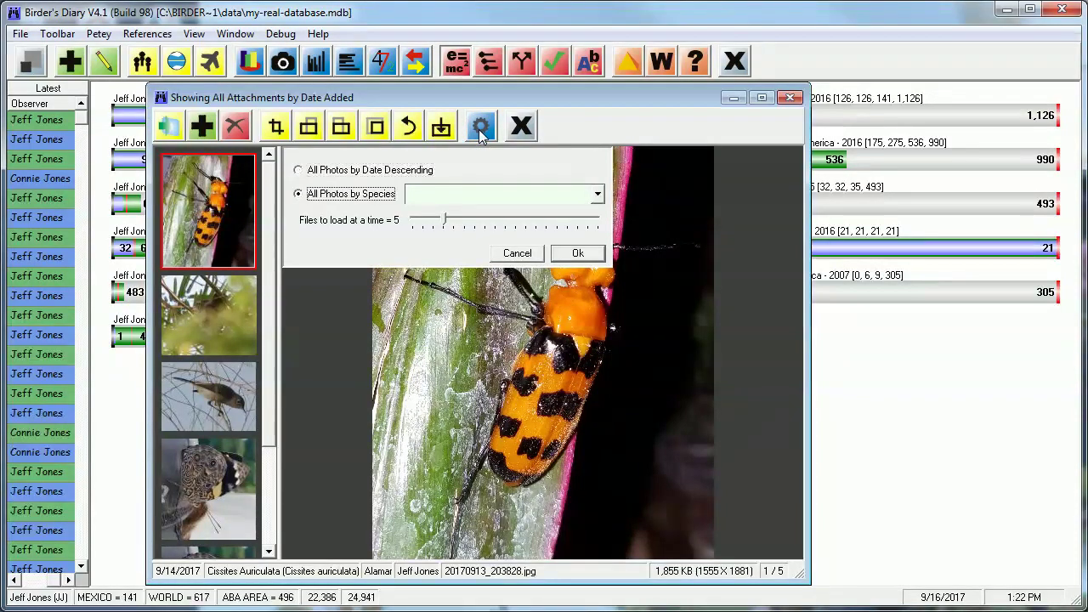
{"action": "key", "text": "Tab"}
{"action": "type", "text": "karw"}
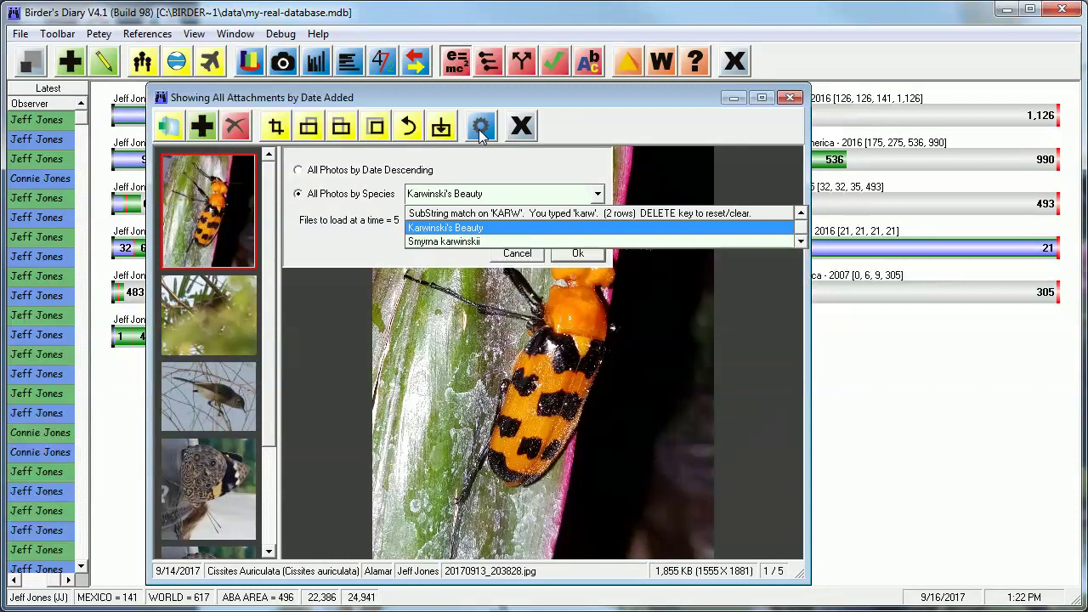
{"action": "key", "text": "Return"}
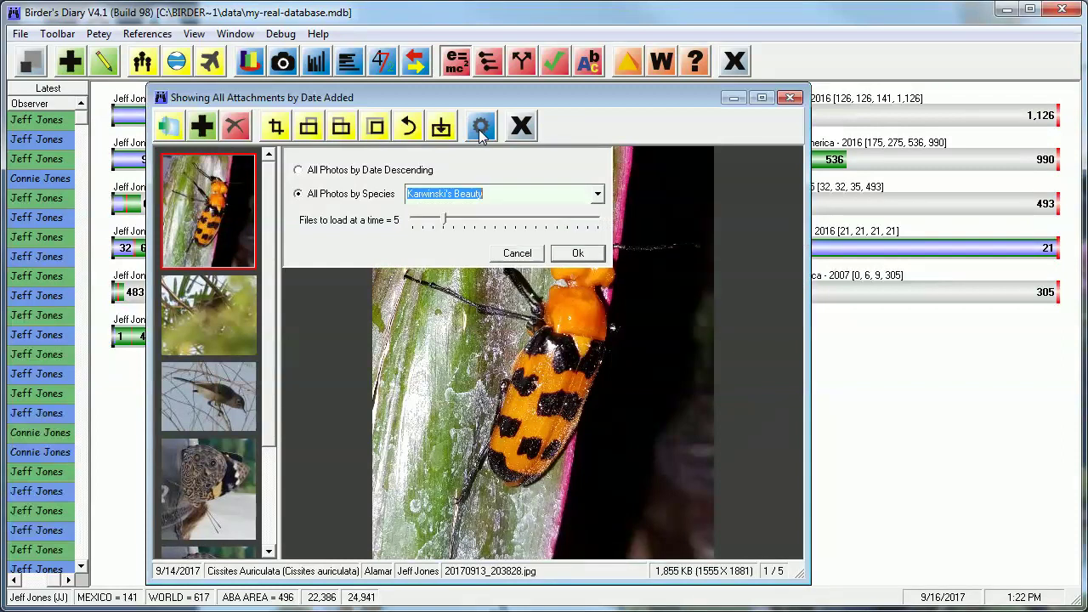
{"action": "key", "text": "Return"}
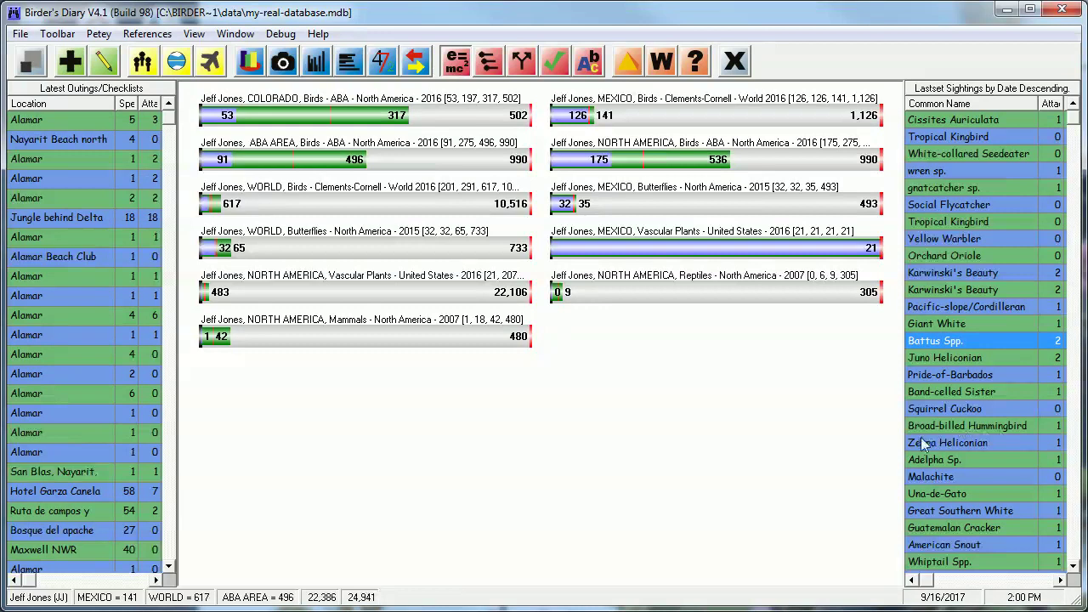
Step: Widen the latest sightings grid and reorder its columns to Common Name, When Seen, Attachments, Location, Observer
{"action": "left_click", "coordinate": [911, 392]}
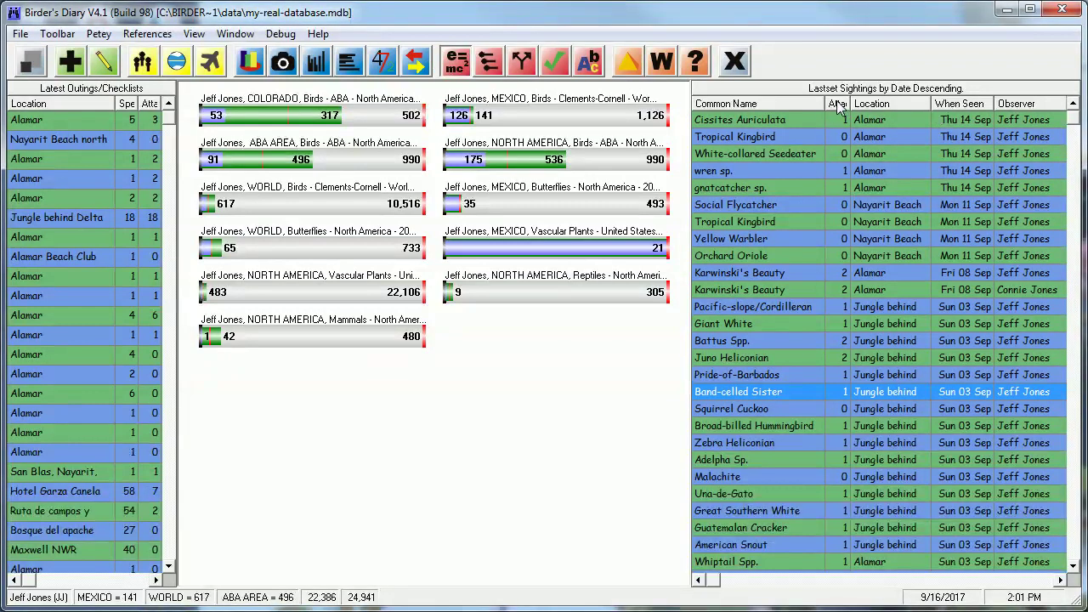
{"action": "left_click", "coordinate": [985, 104]}
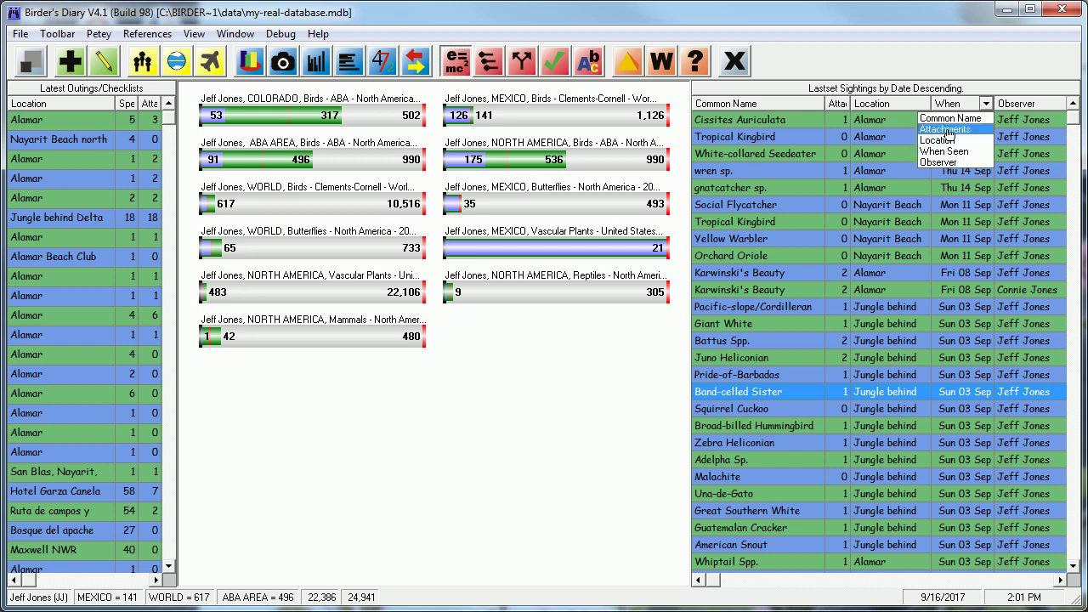
{"action": "left_click", "coordinate": [945, 129]}
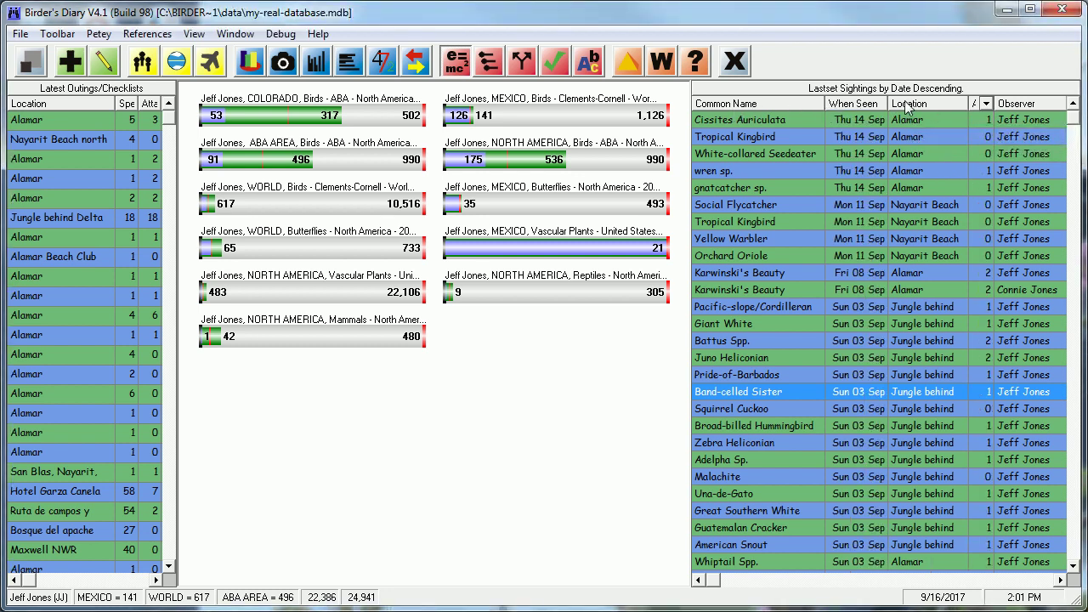
{"action": "left_click", "coordinate": [986, 104]}
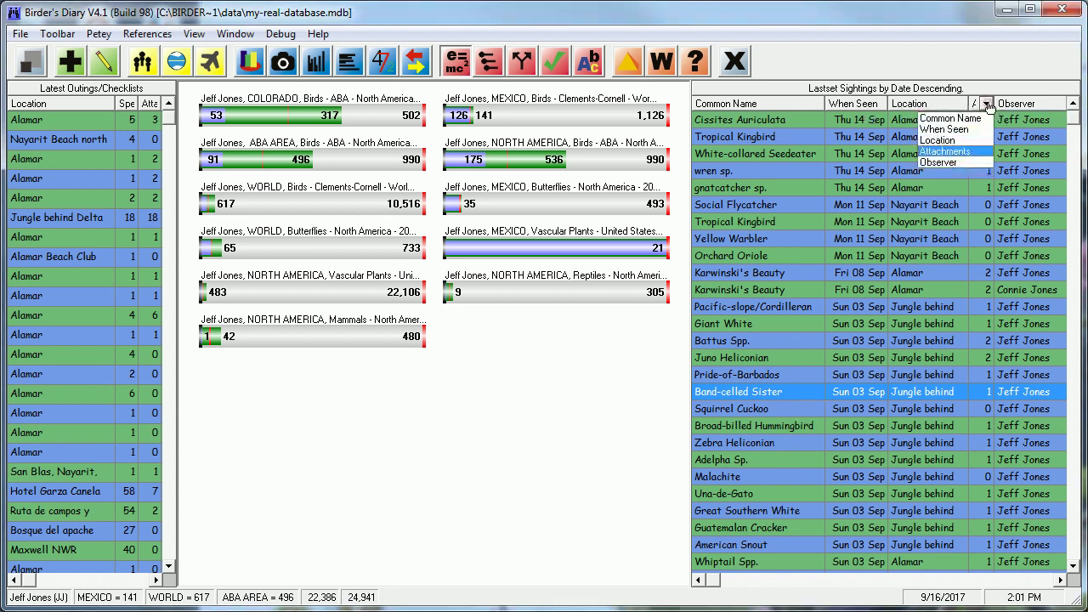
{"action": "left_click", "coordinate": [939, 141]}
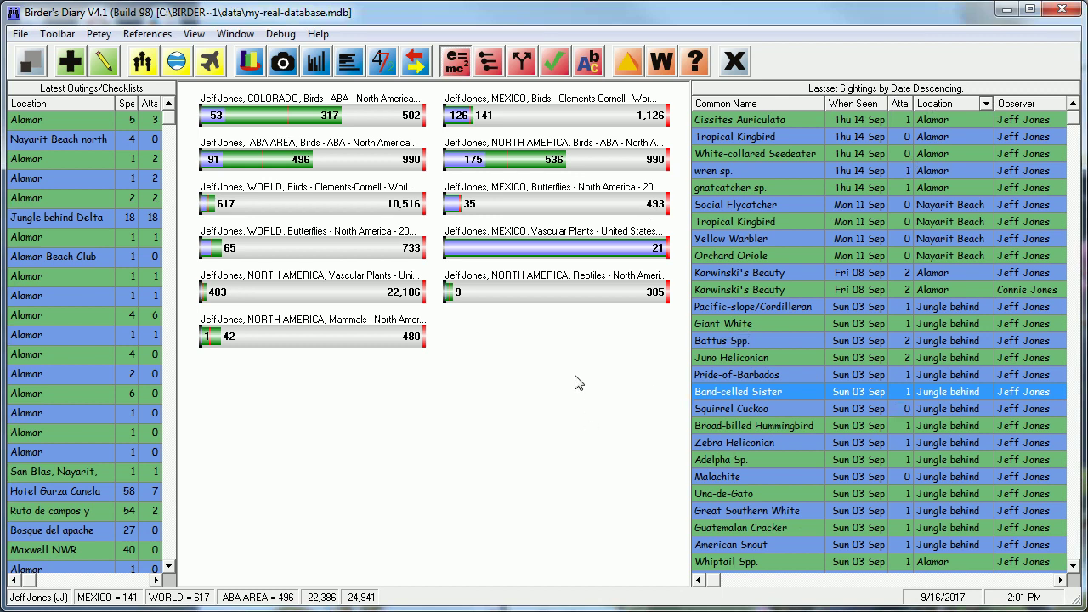
Step: Swap the When Seen and Attachments columns and narrow the sightings grid to its Common Name and Attachments columns
{"action": "left_click", "coordinate": [879, 105]}
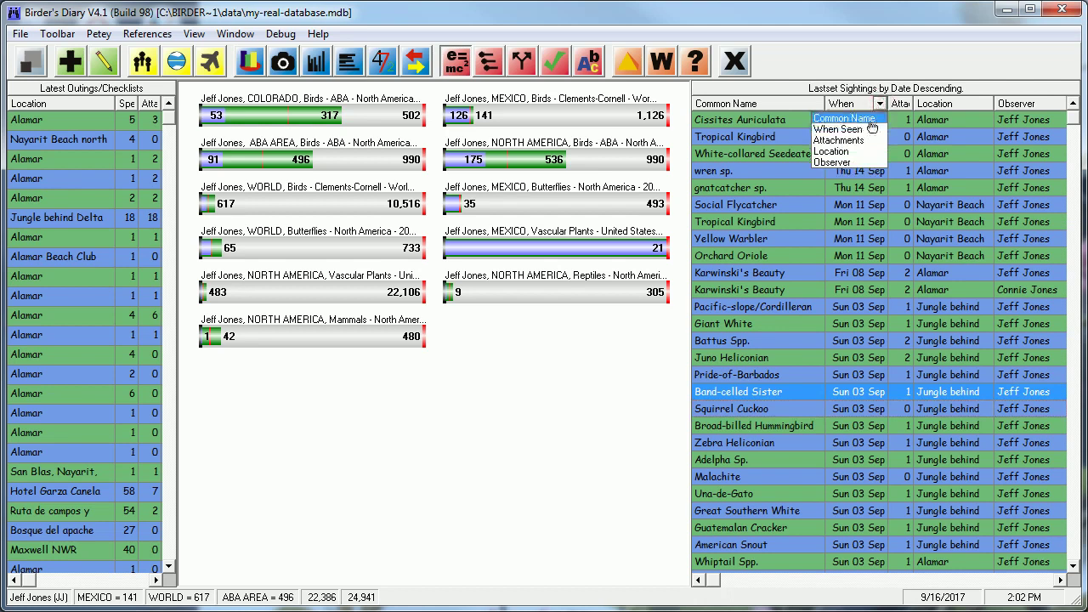
{"action": "left_click", "coordinate": [850, 140]}
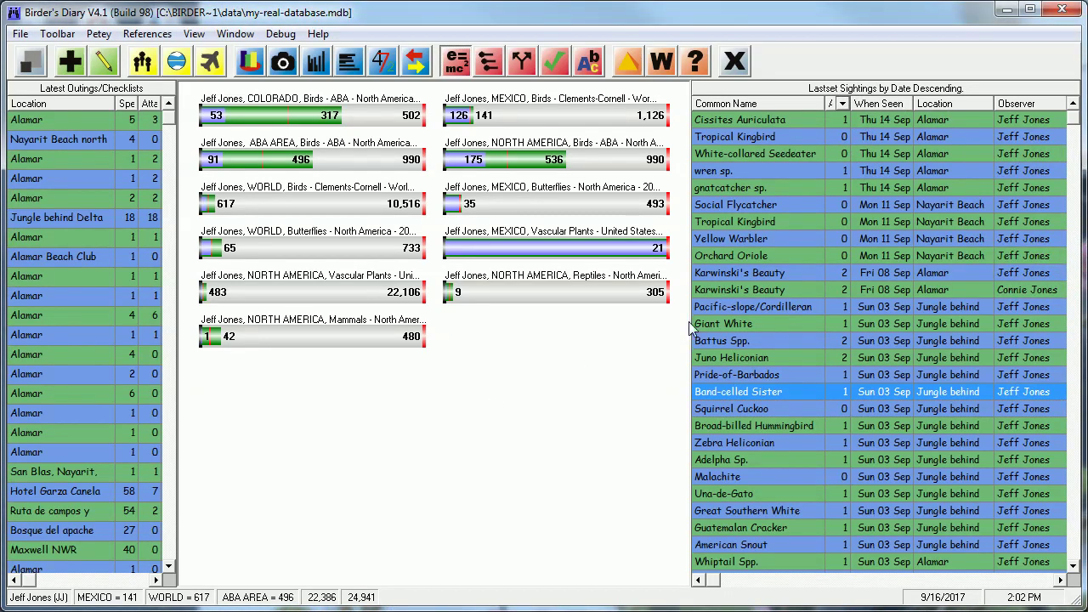
{"action": "left_click_drag", "start_coordinate": [691, 321], "coordinate": [902, 322]}
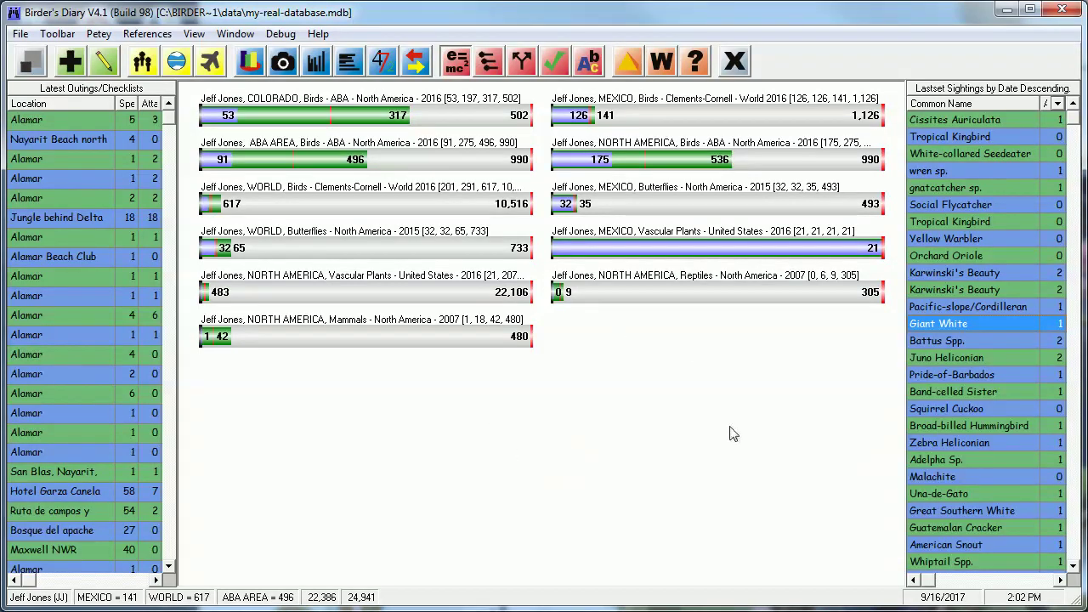
Step: Open the first Karwinski's Beauty sighting, view its attached photos, and close it without making changes
{"action": "double_click", "coordinate": [941, 271]}
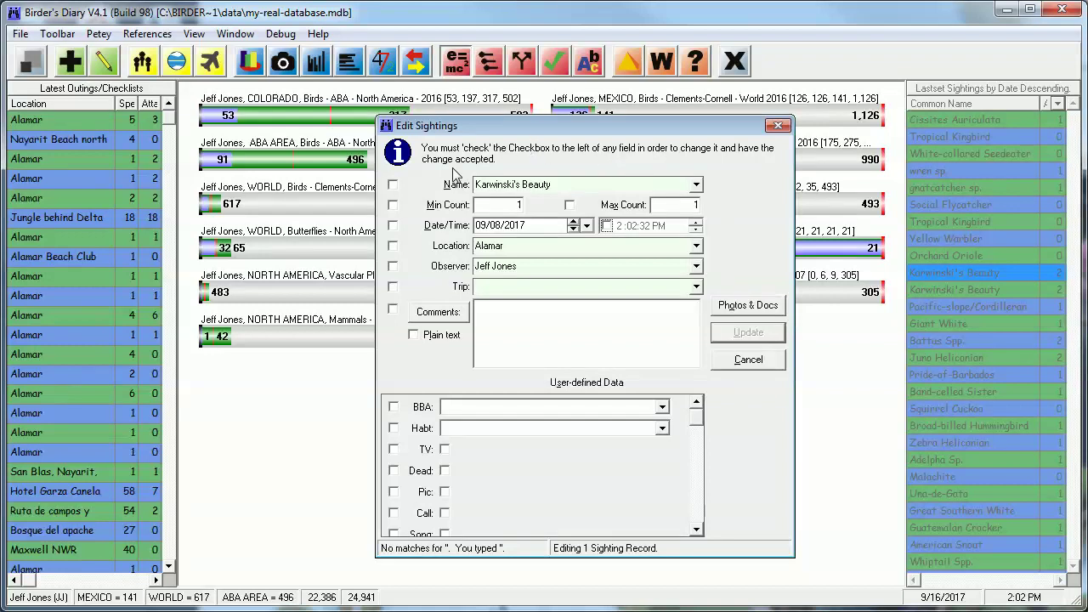
{"action": "left_click", "coordinate": [760, 311]}
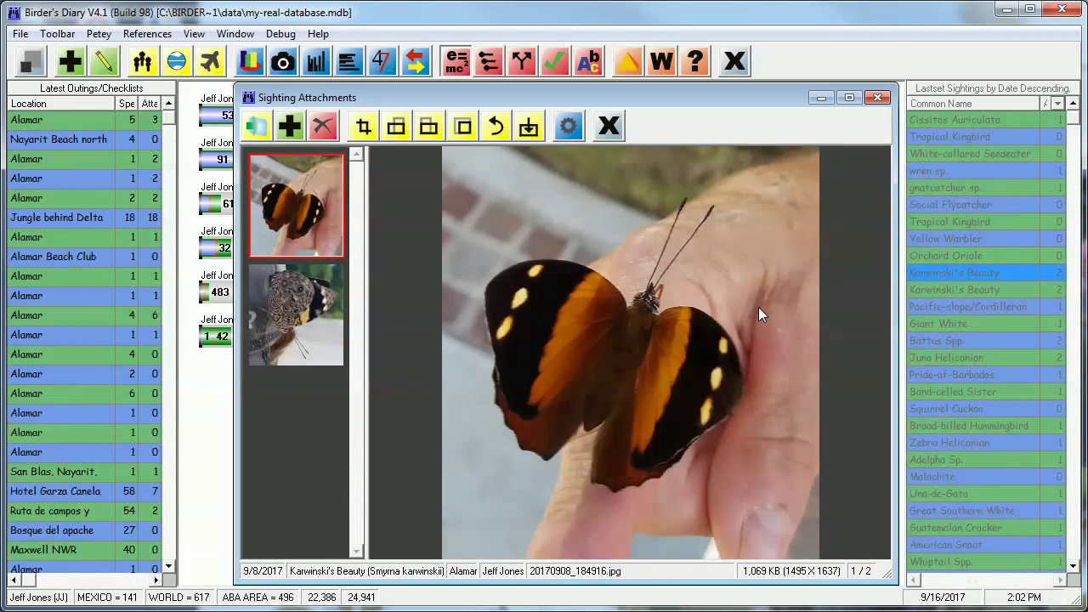
{"action": "double_click", "coordinate": [310, 165]}
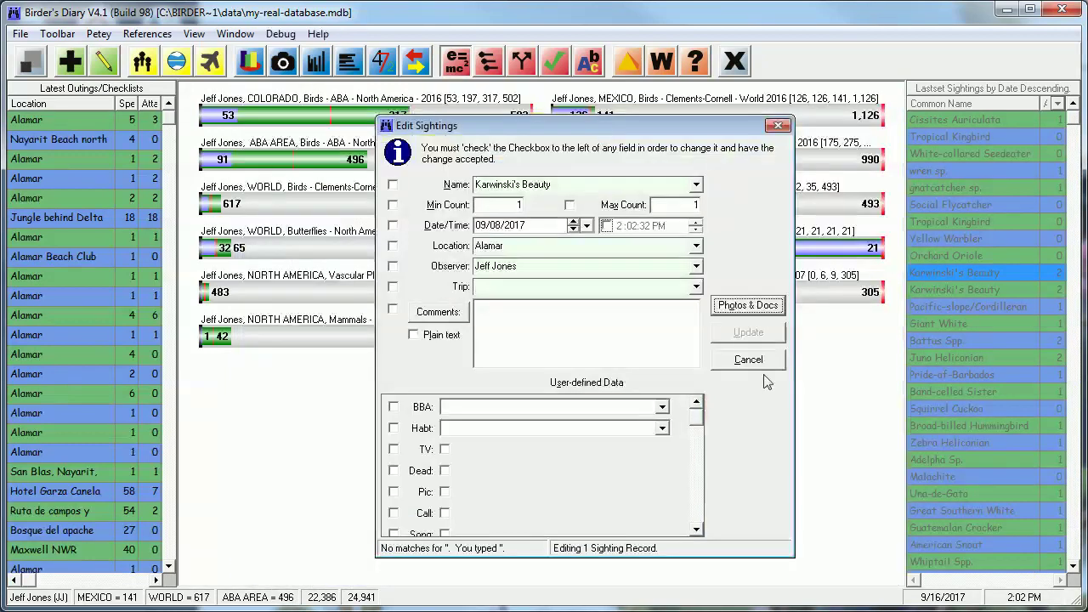
{"action": "left_click", "coordinate": [747, 361]}
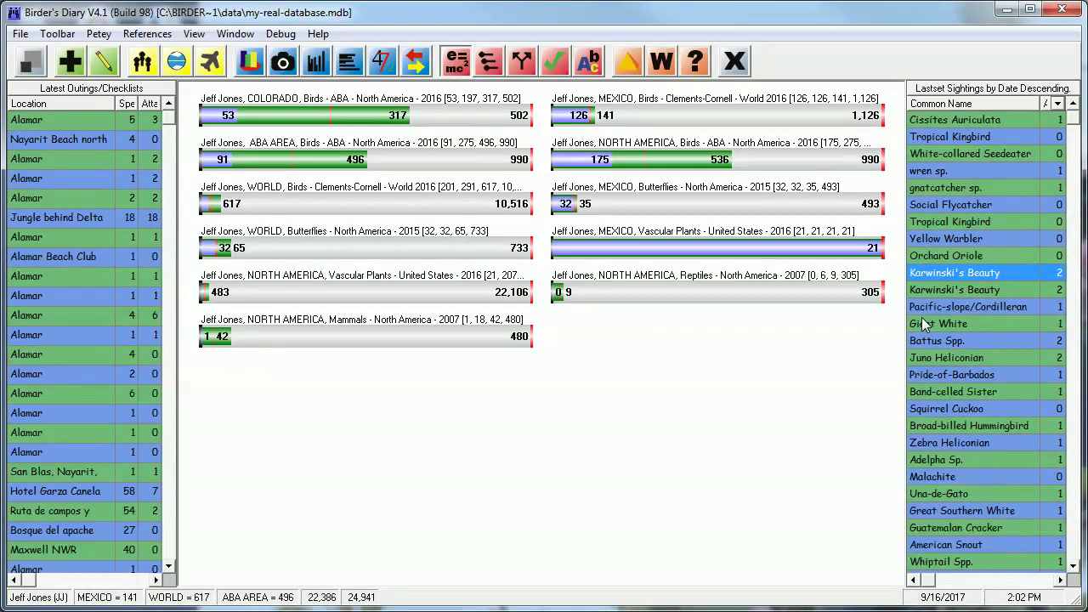
Step: Try sorting the last sightings grid by entry date and look through its rows
{"action": "right_click", "coordinate": [443, 272]}
{"action": "mouse_move", "coordinate": [497, 323]}
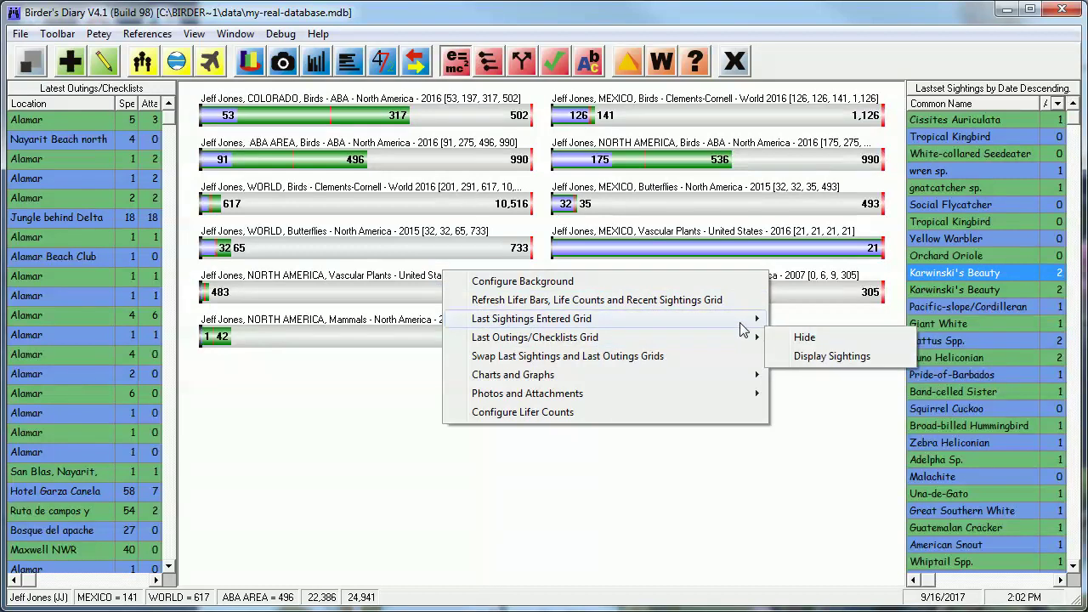
{"action": "mouse_move", "coordinate": [820, 375]}
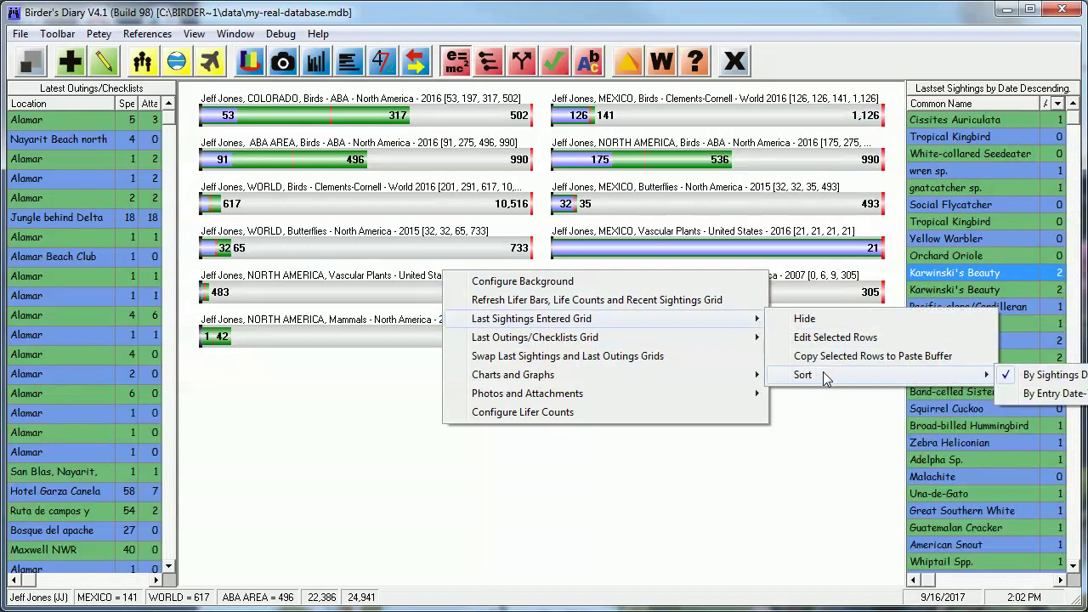
{"action": "left_click", "coordinate": [1033, 400]}
{"action": "left_click", "coordinate": [950, 137]}
{"action": "scroll", "coordinate": [962, 183], "scroll_direction": "down", "scroll_amount": 20}
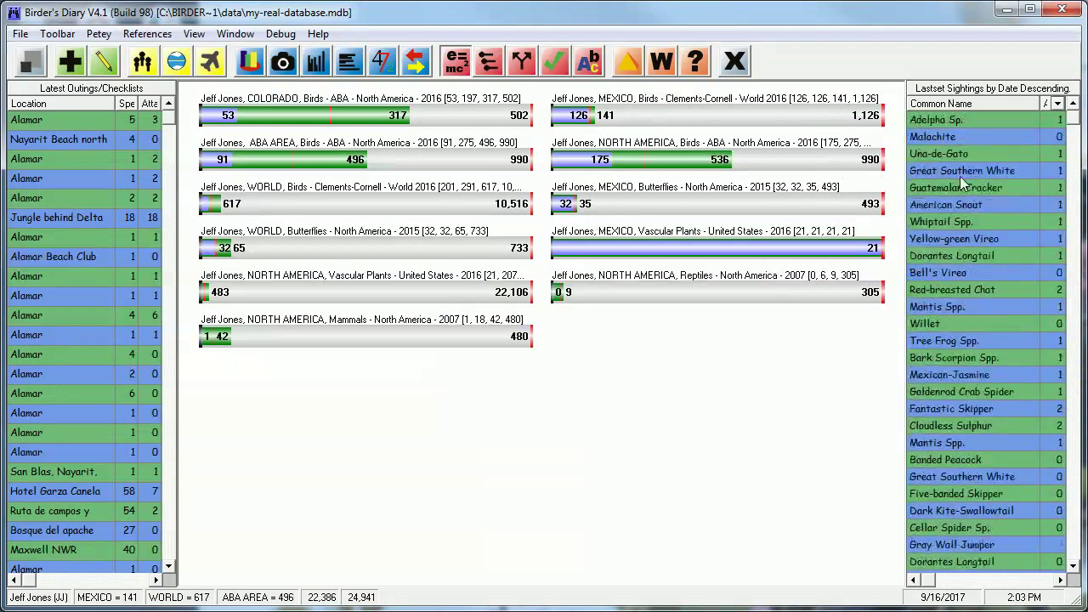
{"action": "scroll", "coordinate": [962, 182], "scroll_direction": "up", "scroll_amount": 20}
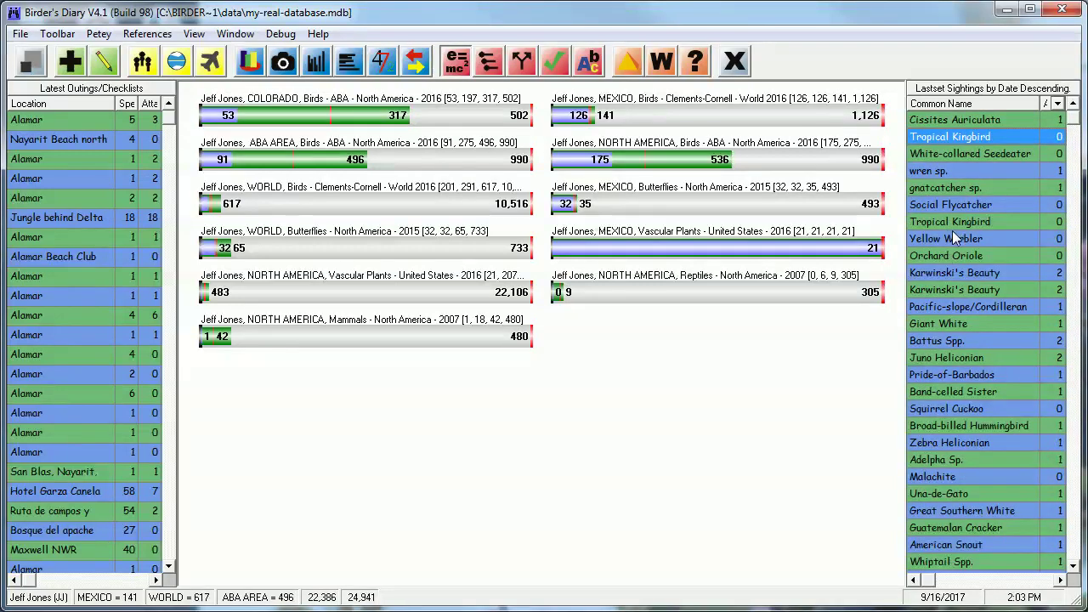
Step: Select the sightings from Social Flycatcher through Pride-of-Barbados and review the actions offered for selected rows
{"action": "left_click", "coordinate": [942, 207]}
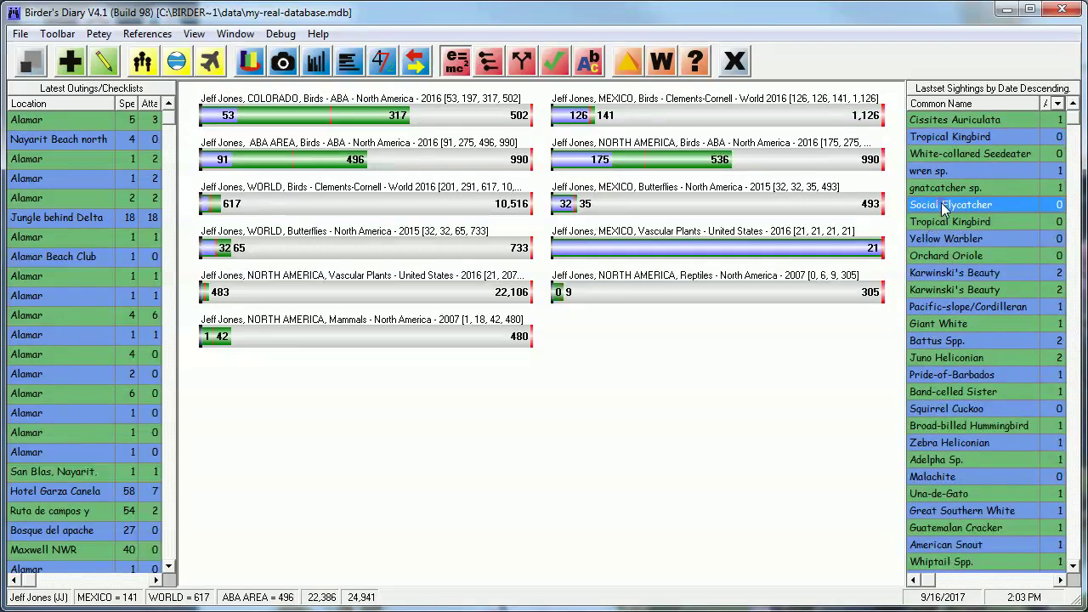
{"action": "left_click", "coordinate": [964, 377], "text": "shift"}
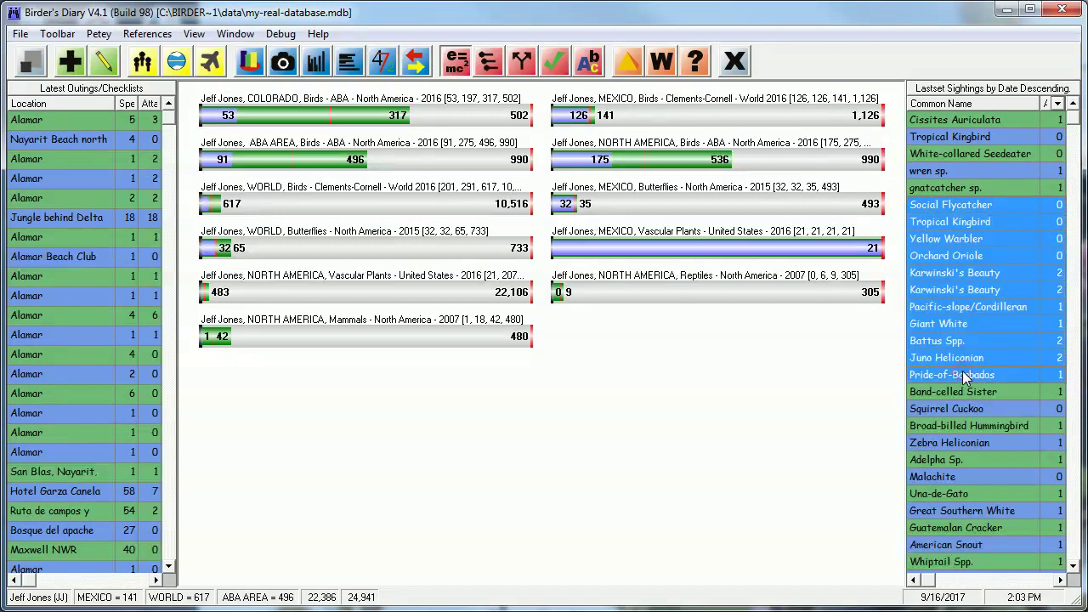
{"action": "right_click", "coordinate": [434, 350]}
{"action": "mouse_move", "coordinate": [561, 404]}
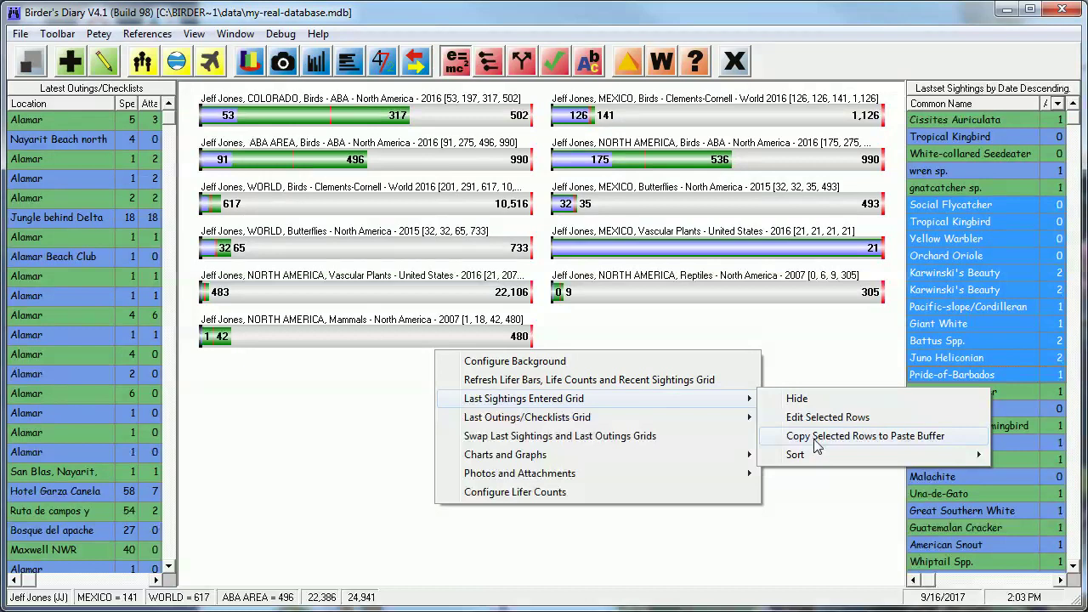
{"action": "left_click", "coordinate": [724, 324]}
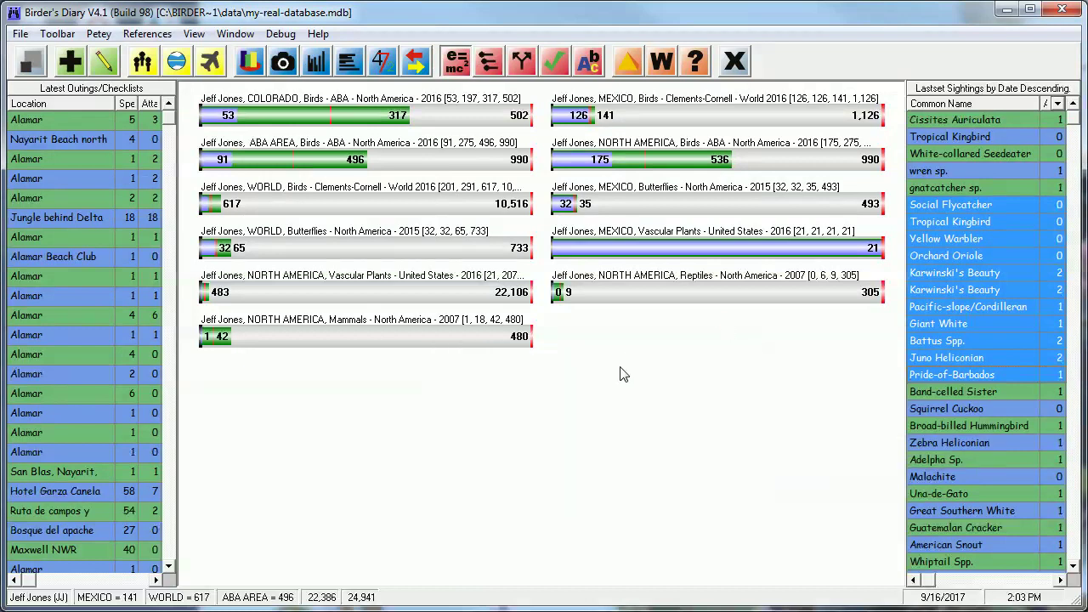
Step: Replace the multi-row selection in the sightings grid with the single Battus Spp. sighting
{"action": "left_click", "coordinate": [594, 378]}
{"action": "left_click", "coordinate": [943, 341]}
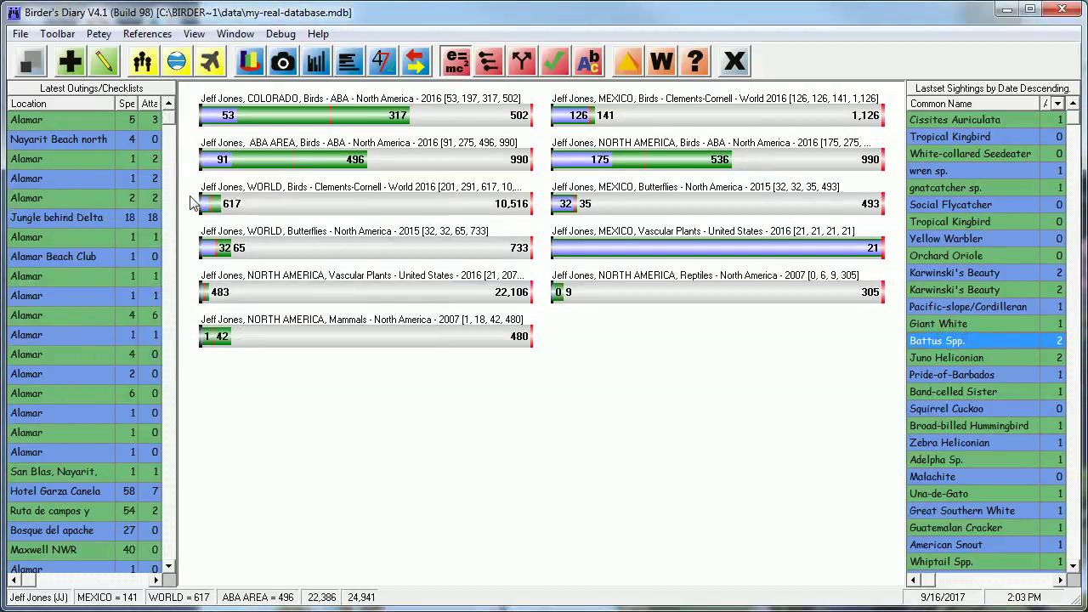
Step: Widen the outings grid, try its Observer column ahead of Location, and restore the column order and panel width
{"action": "left_click_drag", "start_coordinate": [174, 208], "coordinate": [355, 209]}
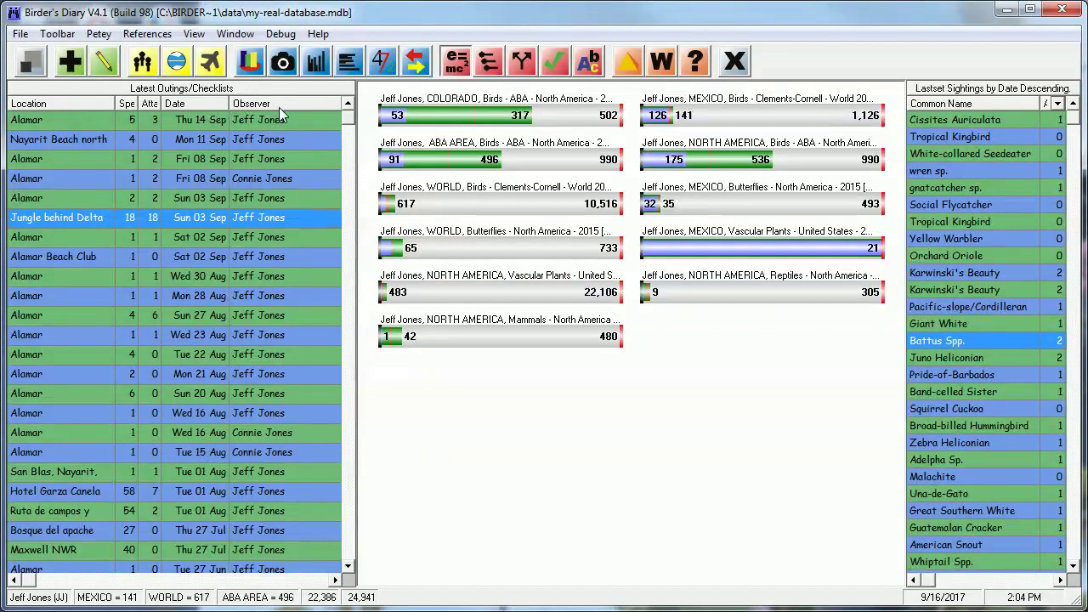
{"action": "left_click_drag", "start_coordinate": [286, 103], "coordinate": [43, 100]}
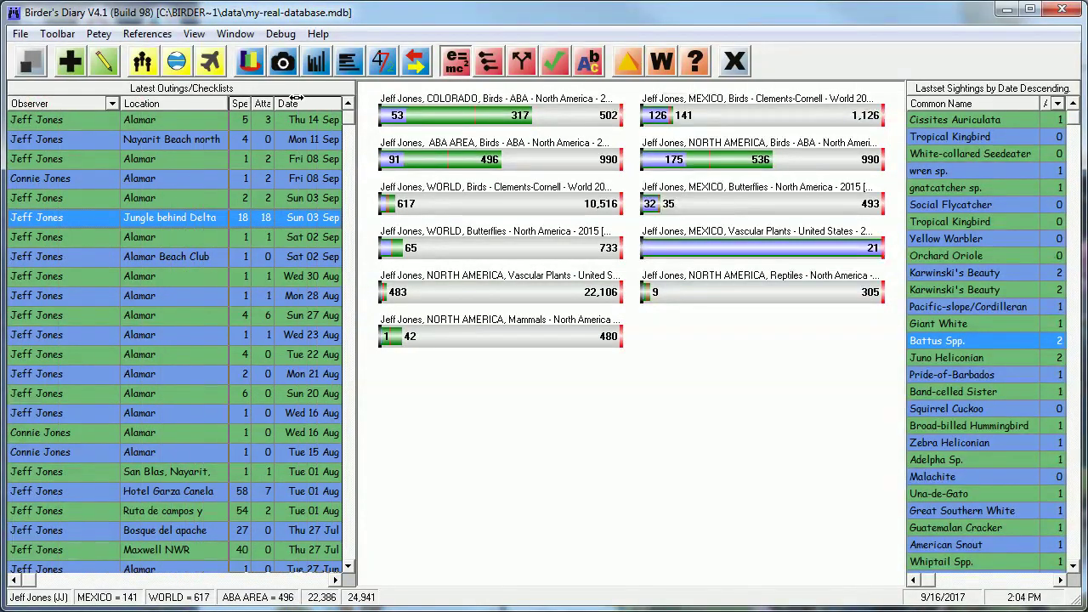
{"action": "left_click_drag", "start_coordinate": [296, 98], "coordinate": [298, 97]}
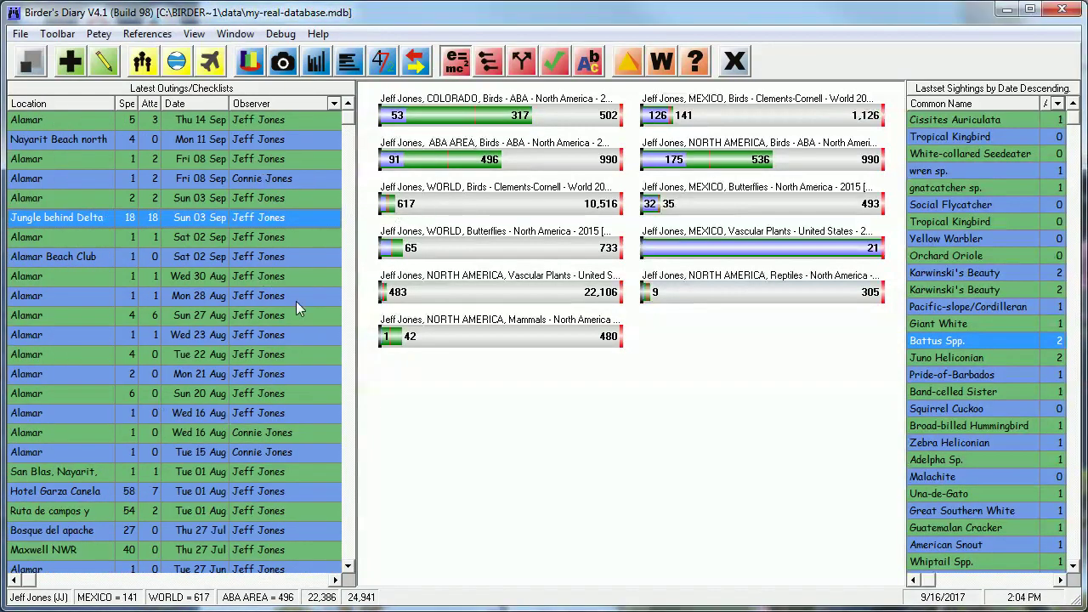
{"action": "left_click_drag", "start_coordinate": [354, 294], "coordinate": [175, 322]}
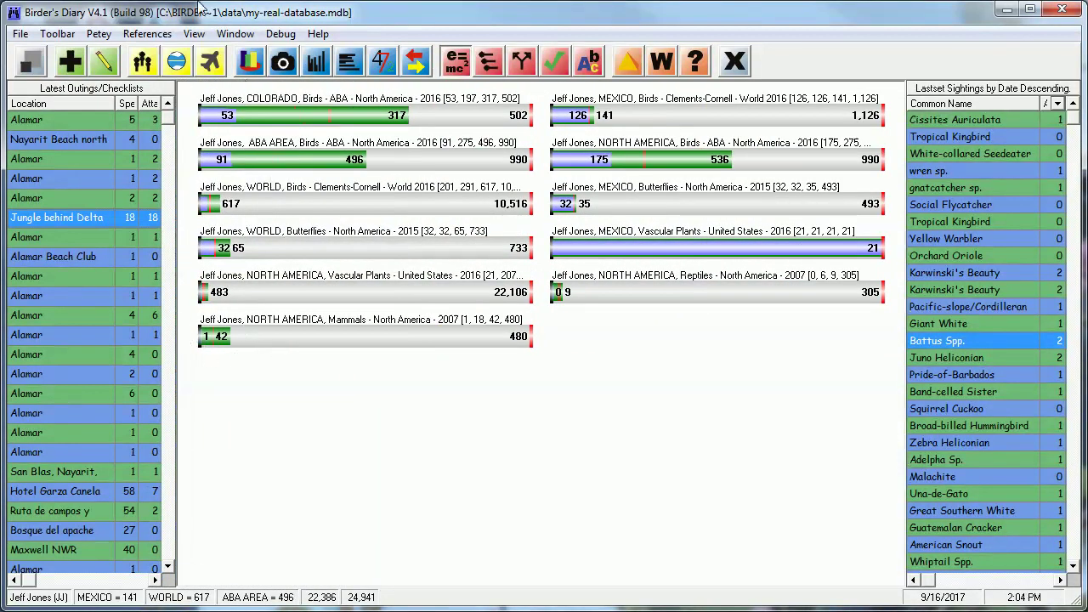
Step: Narrow the Location column of the outings grid and shrink the panel to its location, species and attachments columns
{"action": "left_click", "coordinate": [28, 122]}
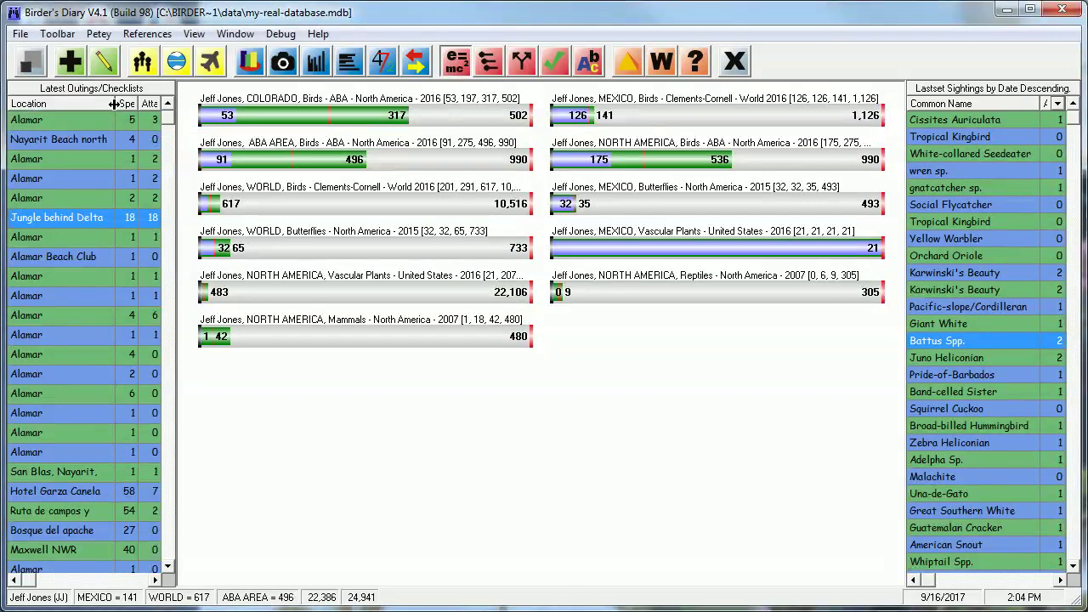
{"action": "left_click_drag", "start_coordinate": [117, 102], "coordinate": [59, 112]}
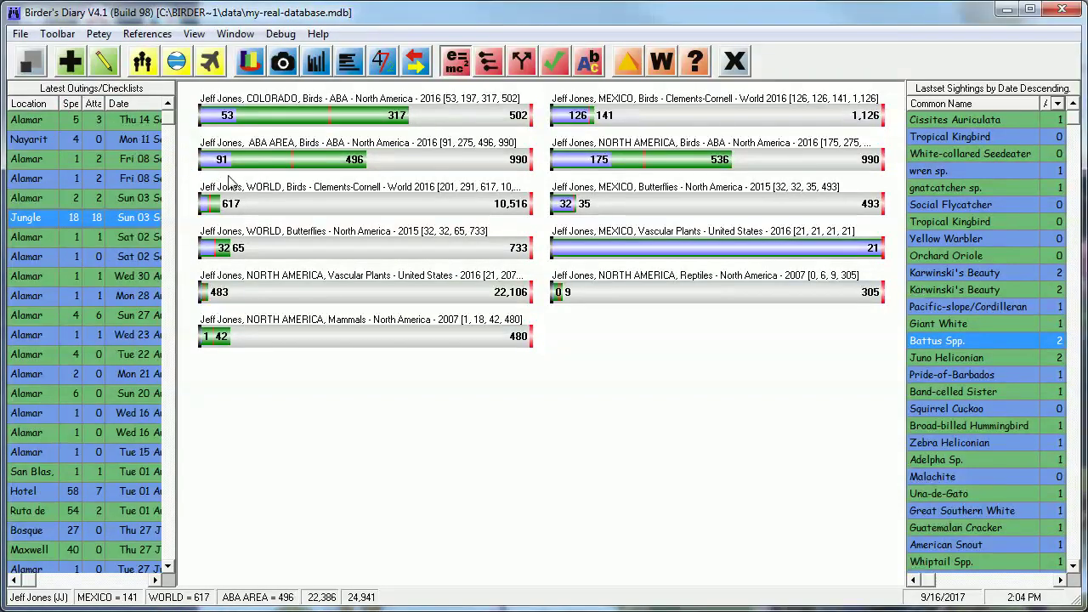
{"action": "left_click_drag", "start_coordinate": [176, 185], "coordinate": [120, 197]}
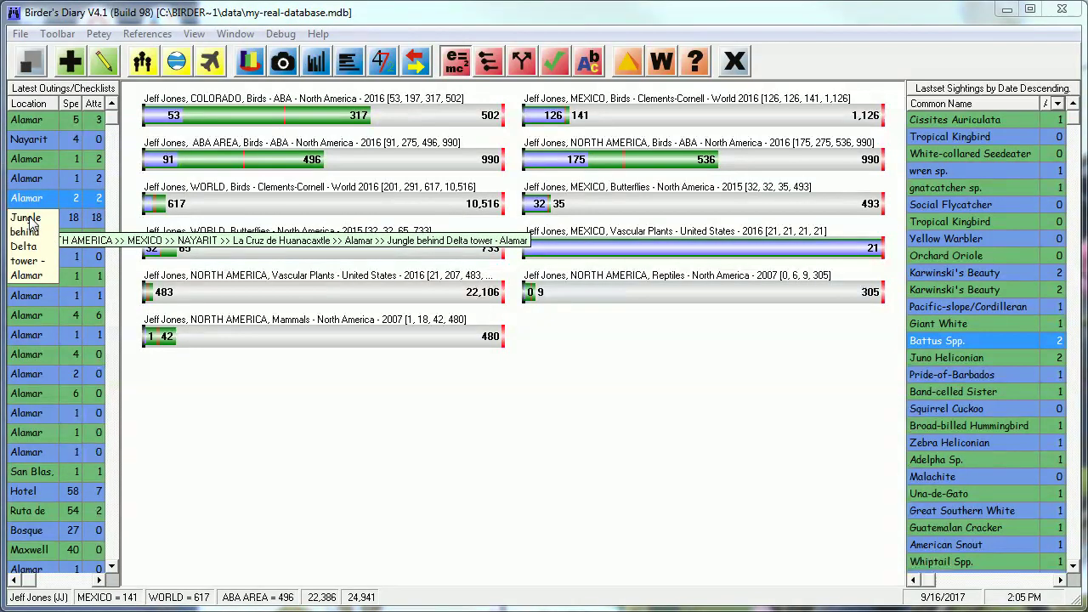
Step: Open the sightings of the first Alamar outing in the list using the prefilled data filter and taxonomies
{"action": "left_click", "coordinate": [31, 121]}
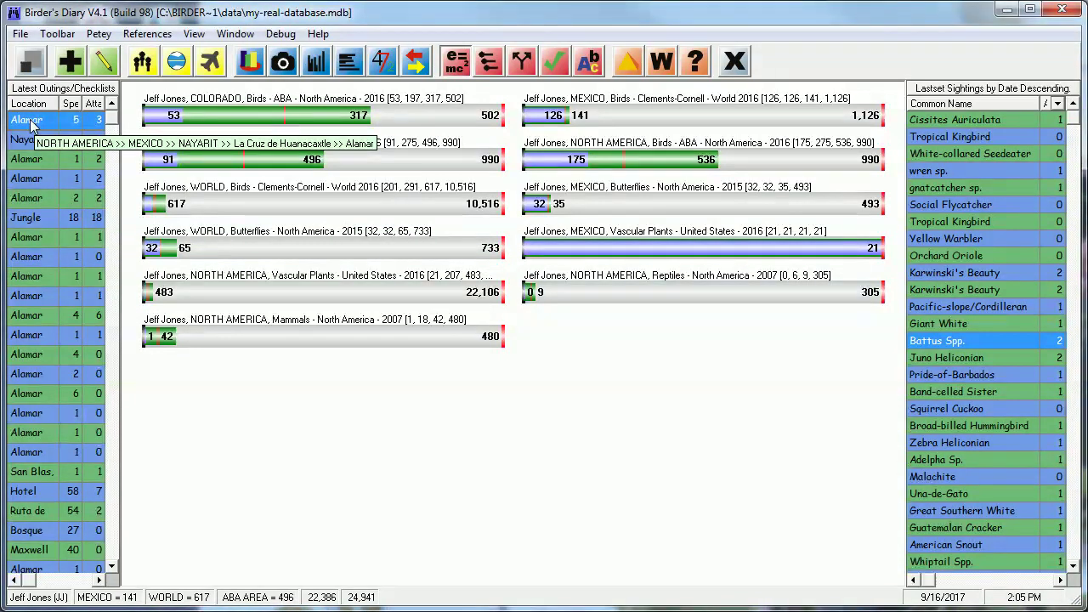
{"action": "double_click", "coordinate": [31, 121]}
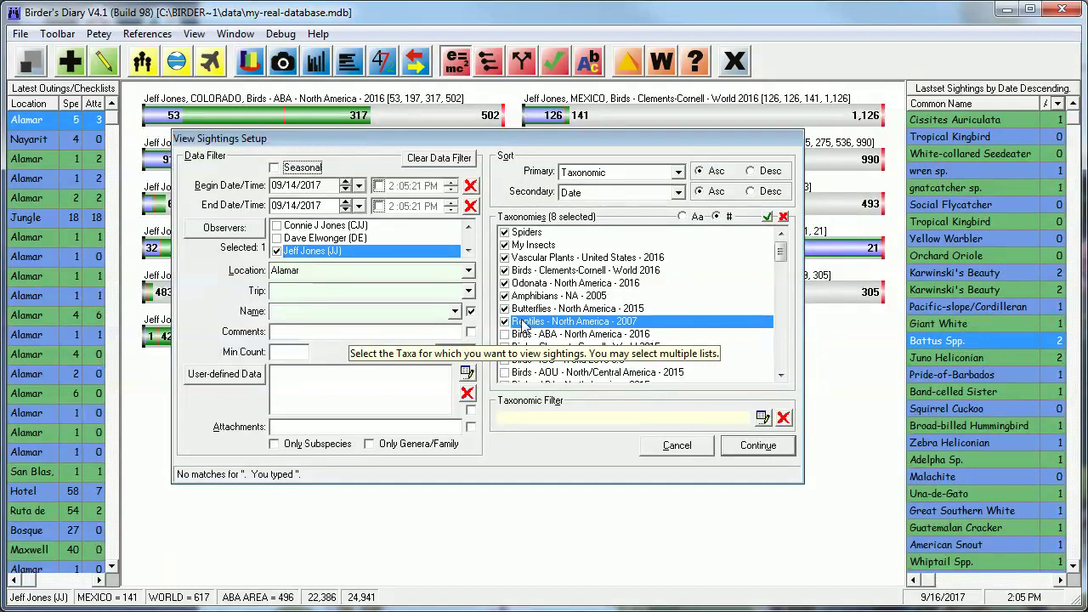
{"action": "left_click", "coordinate": [770, 446]}
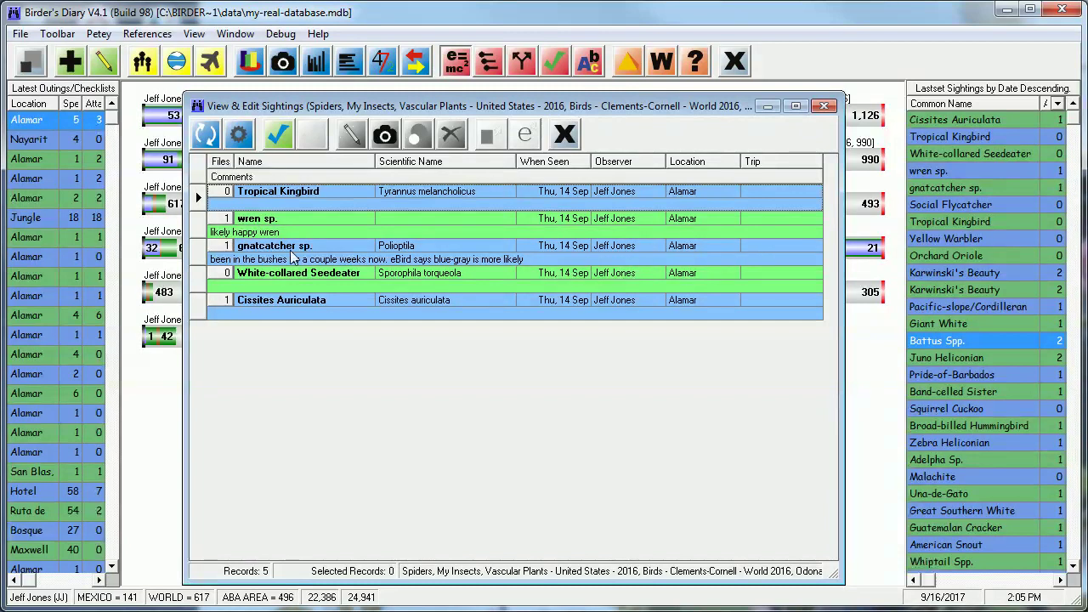
Step: Select all sightings of the outing, view their attached photos together, and close the photo and sightings windows
{"action": "left_click", "coordinate": [280, 134]}
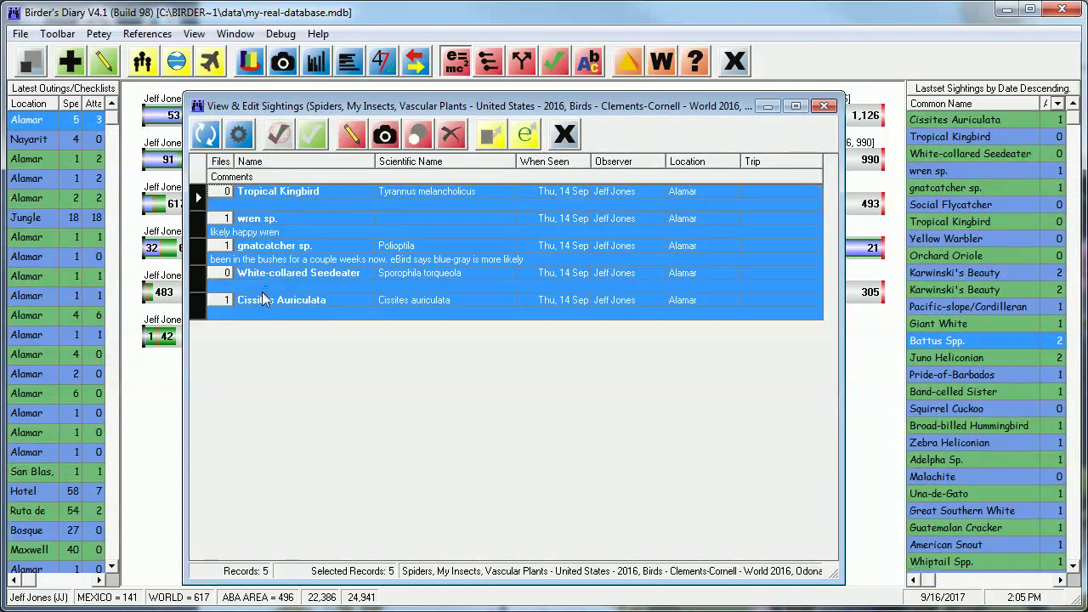
{"action": "left_click", "coordinate": [384, 134]}
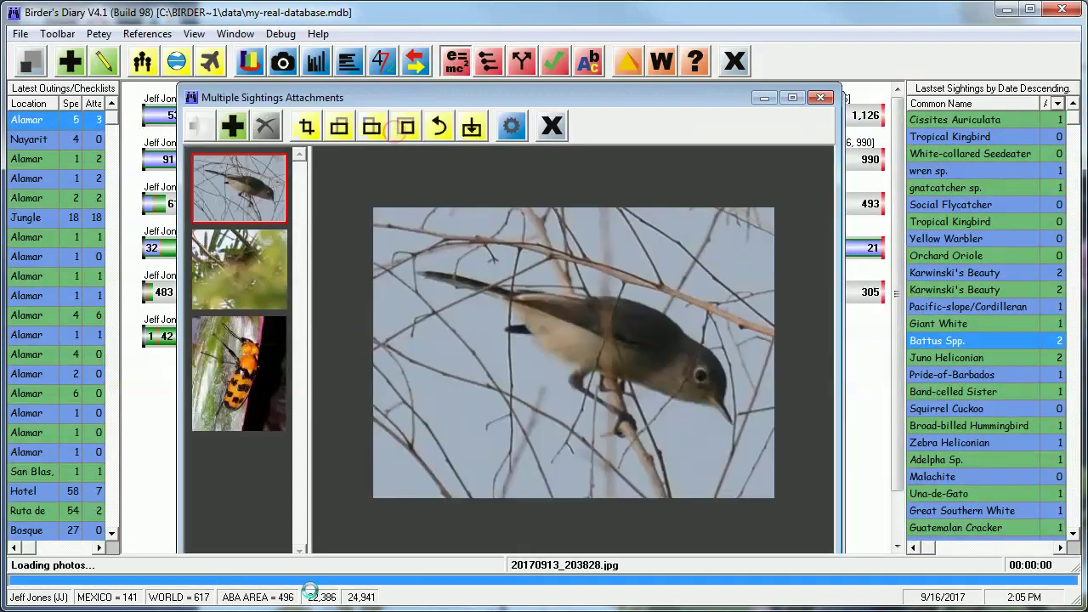
{"action": "left_click", "coordinate": [551, 125]}
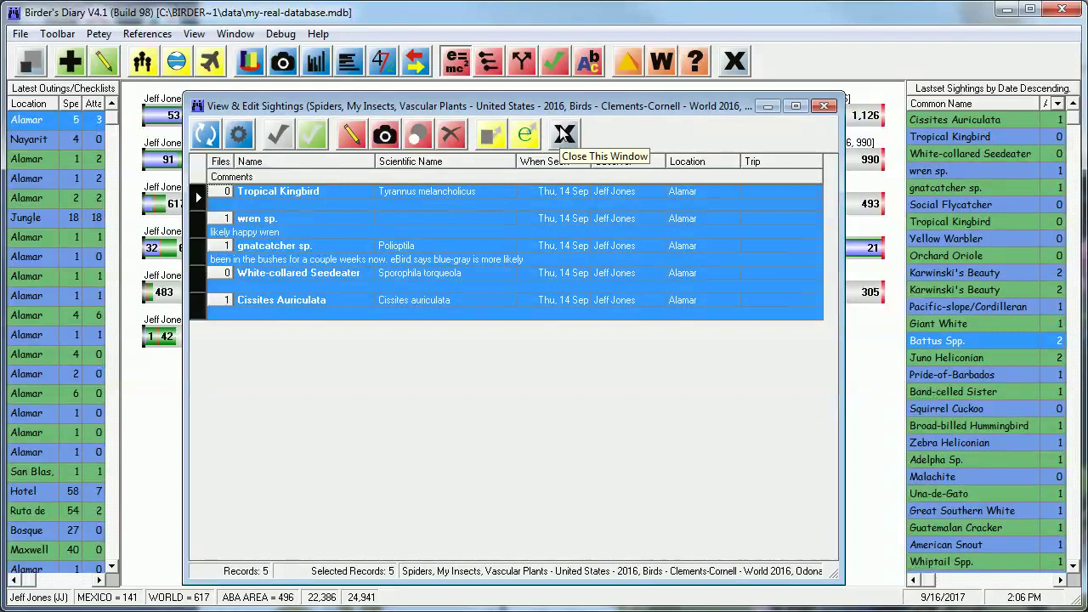
{"action": "left_click", "coordinate": [565, 134]}
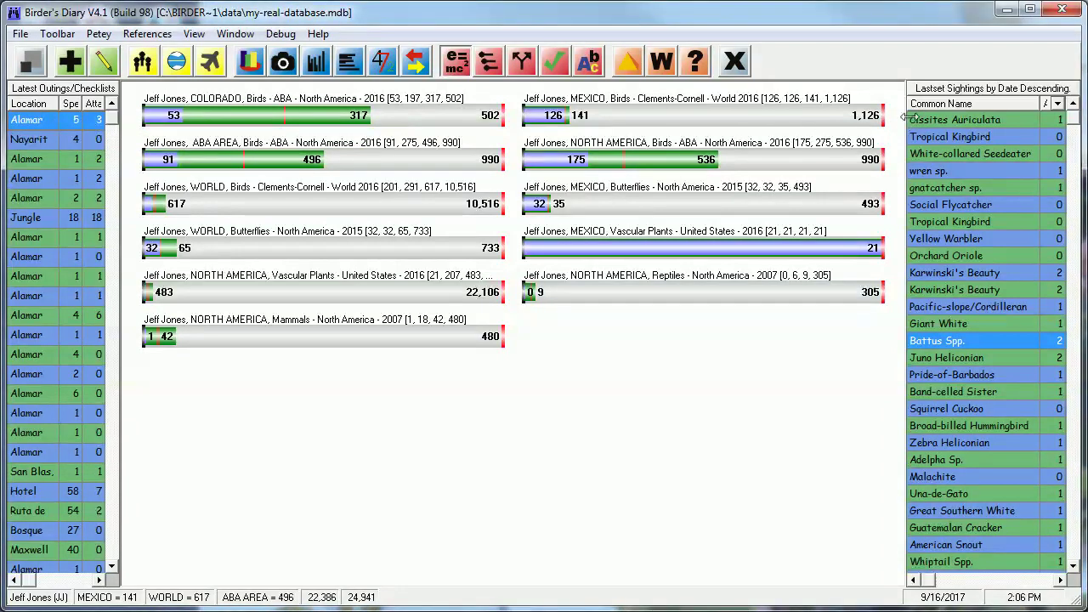
Step: Select the latest sightings from Cissites Auriculata through Social Flycatcher
{"action": "left_click", "coordinate": [932, 123]}
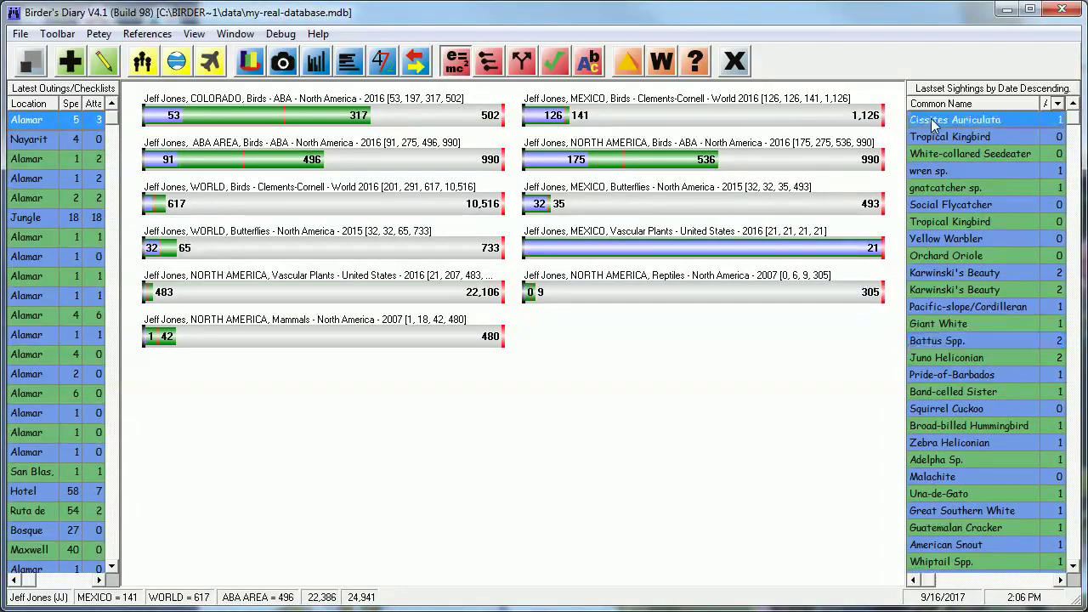
{"action": "left_click", "coordinate": [940, 202], "text": "shift"}
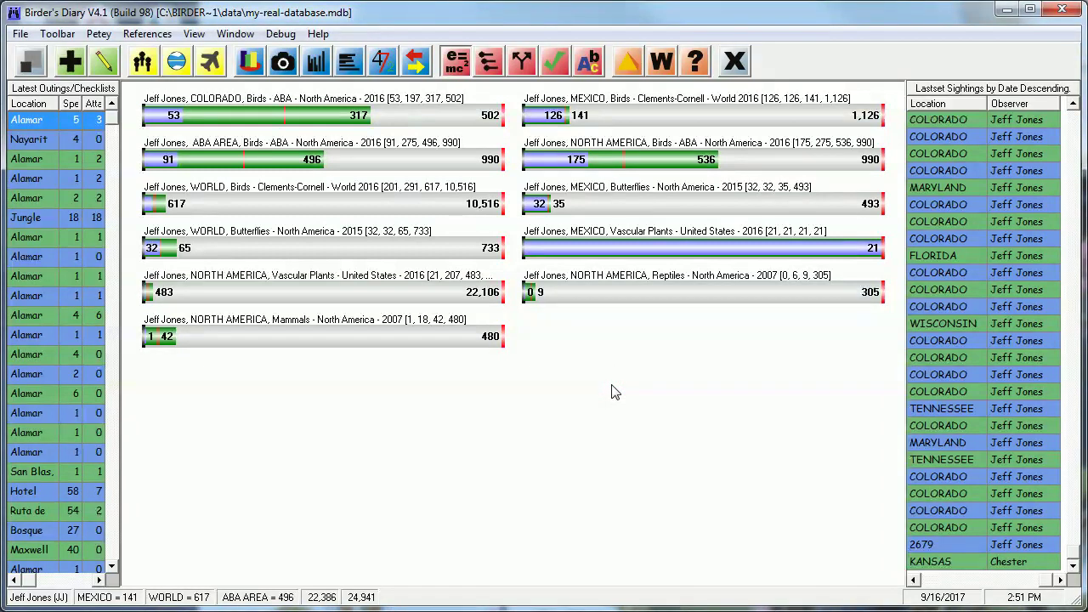
Step: Switch the main window from the side grids to the charts panel and enlarge it to nearly half the window height
{"action": "key", "text": "F11"}
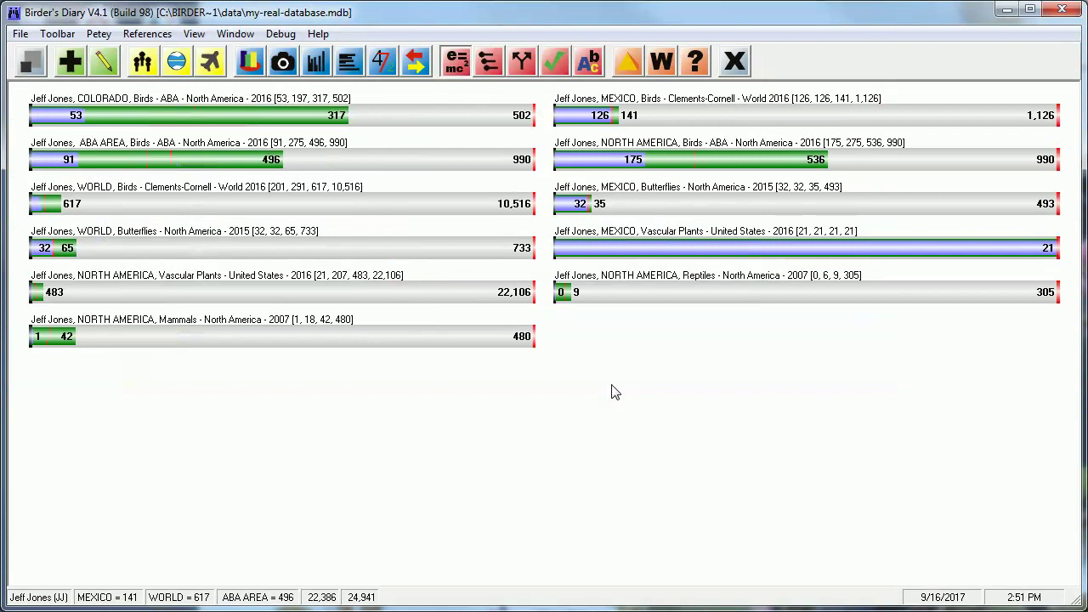
{"action": "key", "text": "F11"}
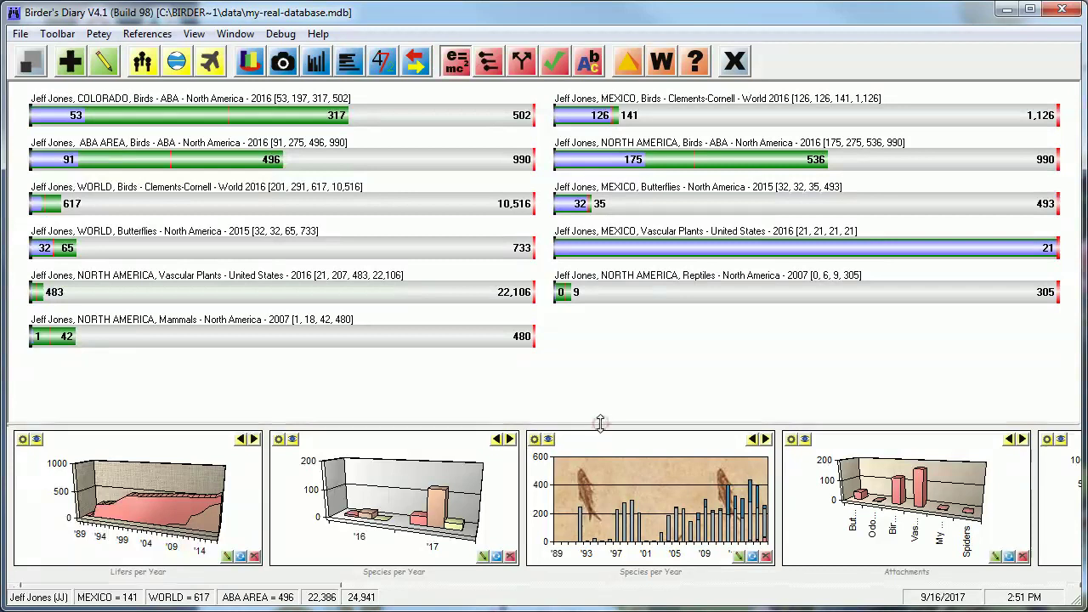
{"action": "left_click_drag", "start_coordinate": [601, 422], "coordinate": [580, 602]}
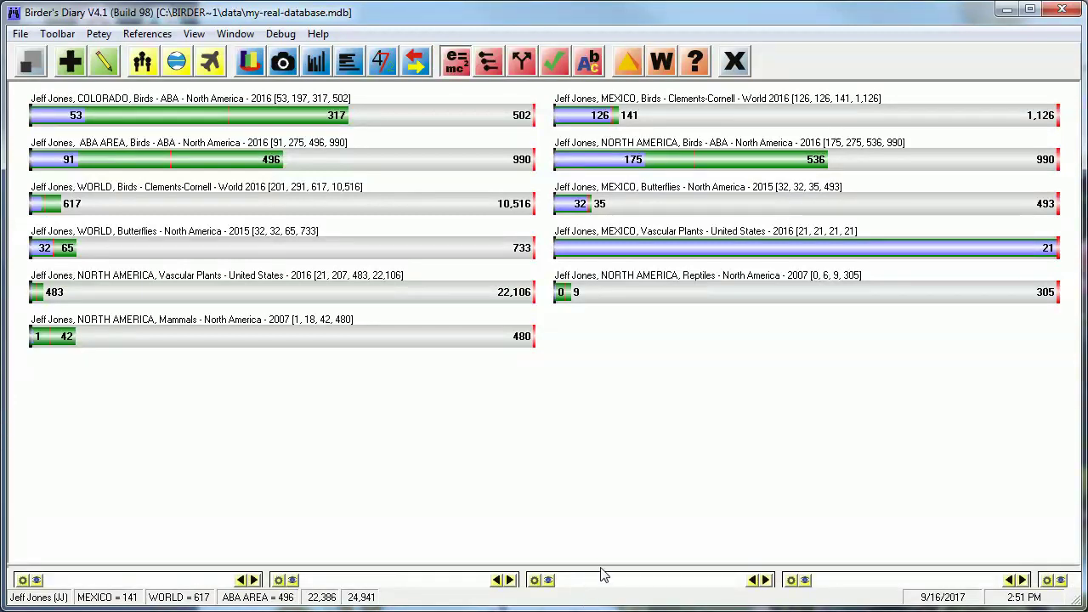
{"action": "left_click_drag", "start_coordinate": [603, 563], "coordinate": [629, 249]}
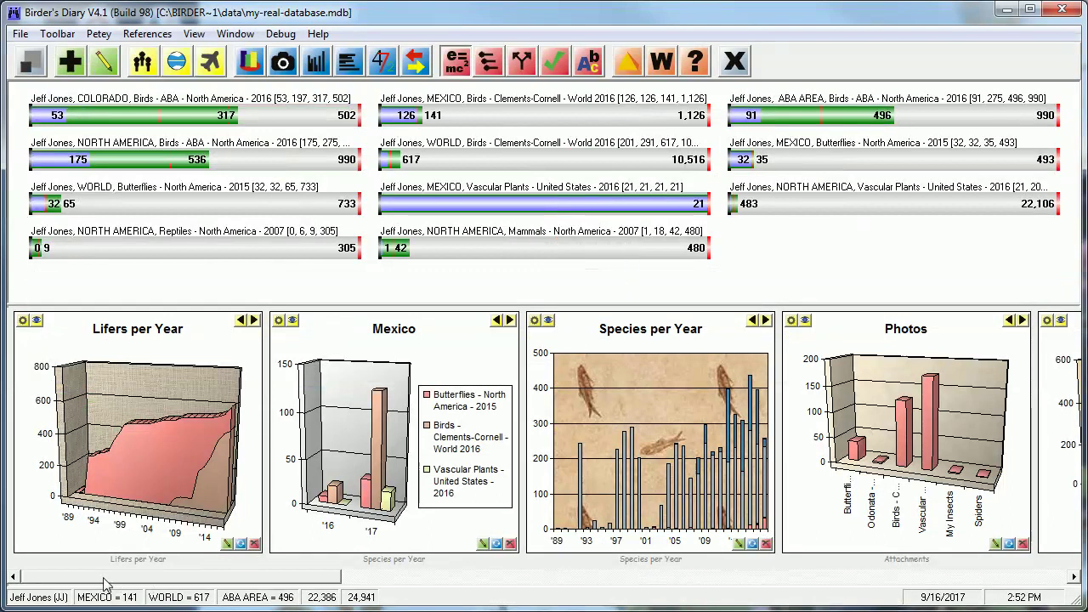
{"action": "left_click_drag", "start_coordinate": [103, 579], "coordinate": [262, 602]}
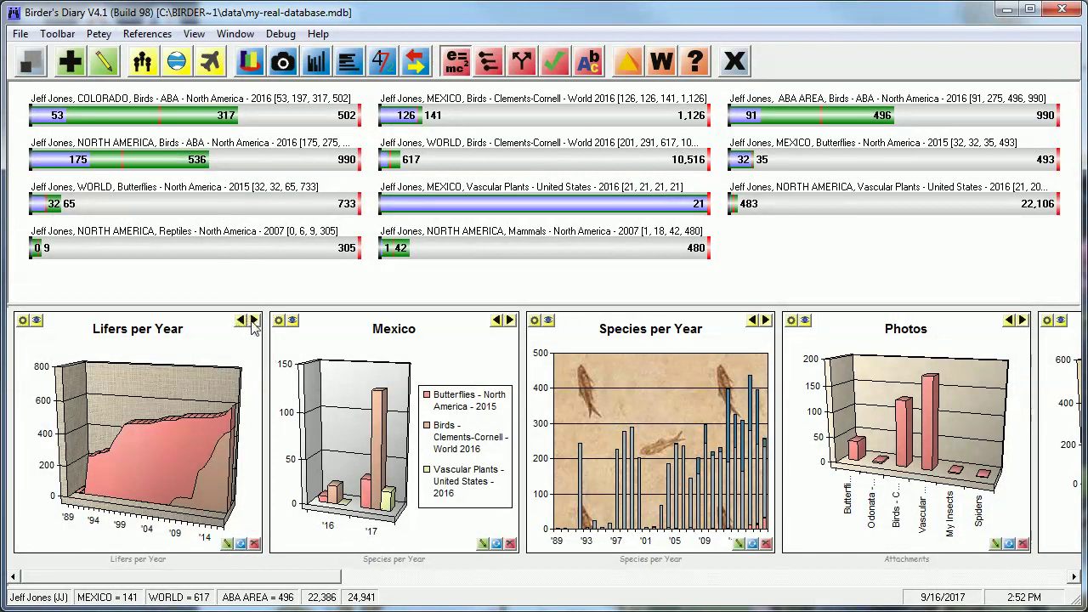
Step: Swap the Lifers per Year and Mexico charts and restore their original order
{"action": "left_click", "coordinate": [253, 320]}
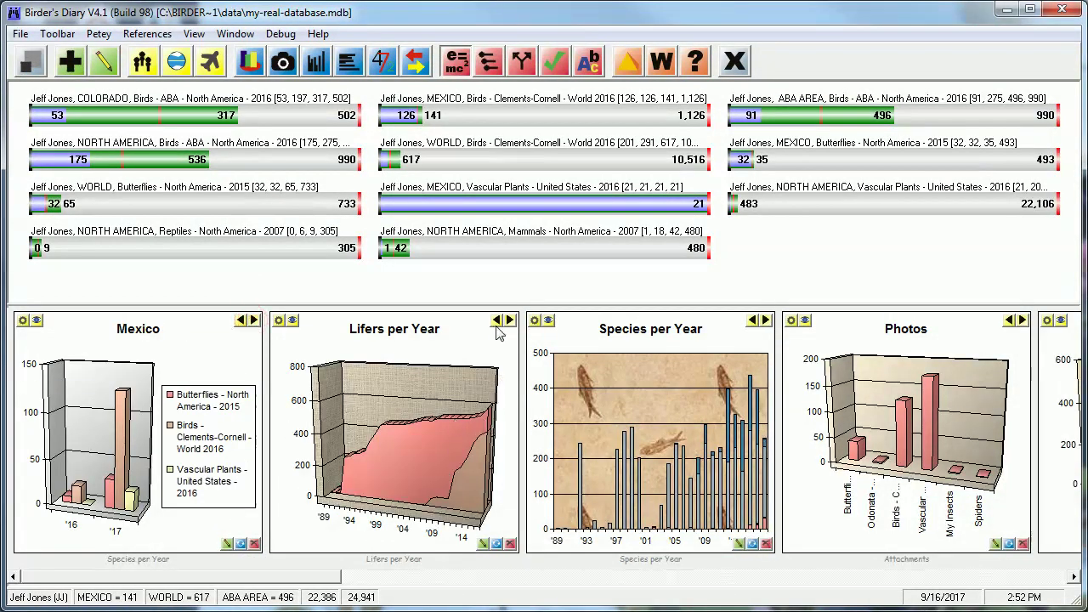
{"action": "left_click", "coordinate": [497, 320]}
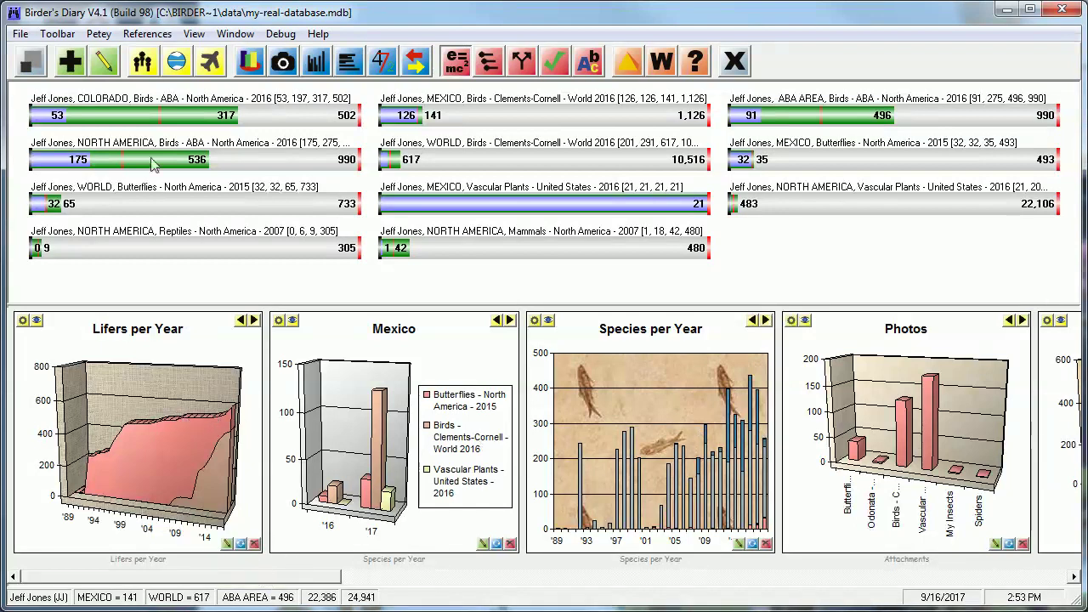
Step: Refresh all charts in the main window
{"action": "right_click", "coordinate": [325, 169]}
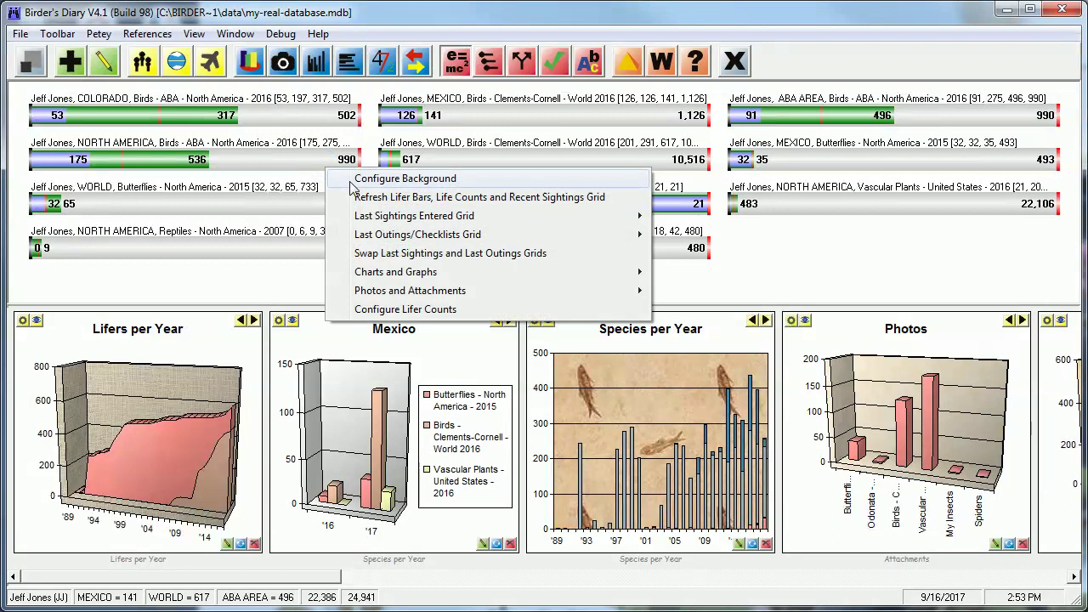
{"action": "mouse_move", "coordinate": [430, 272]}
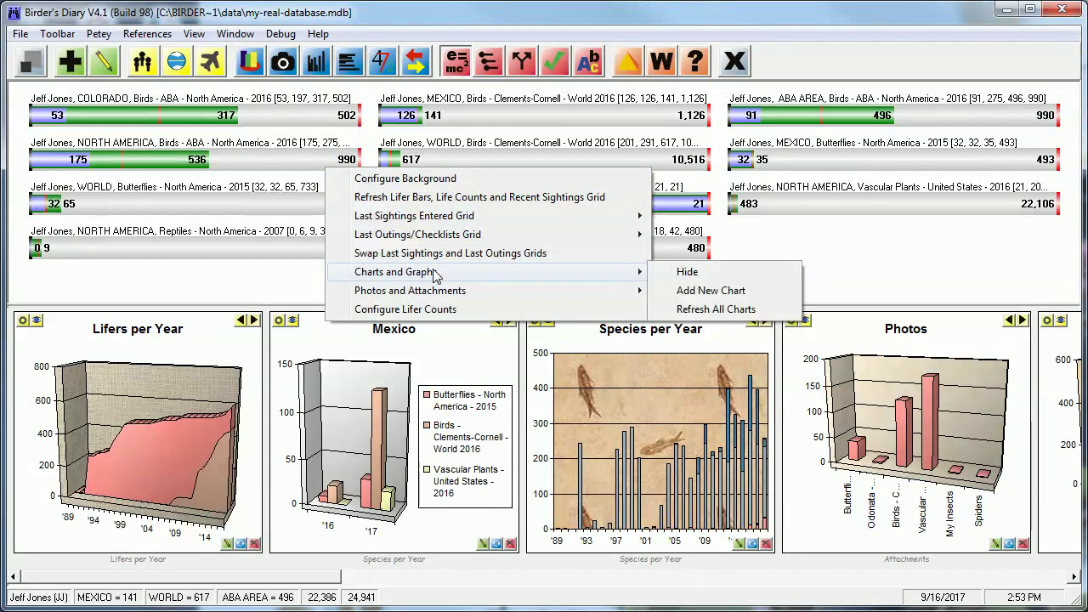
{"action": "left_click", "coordinate": [716, 309]}
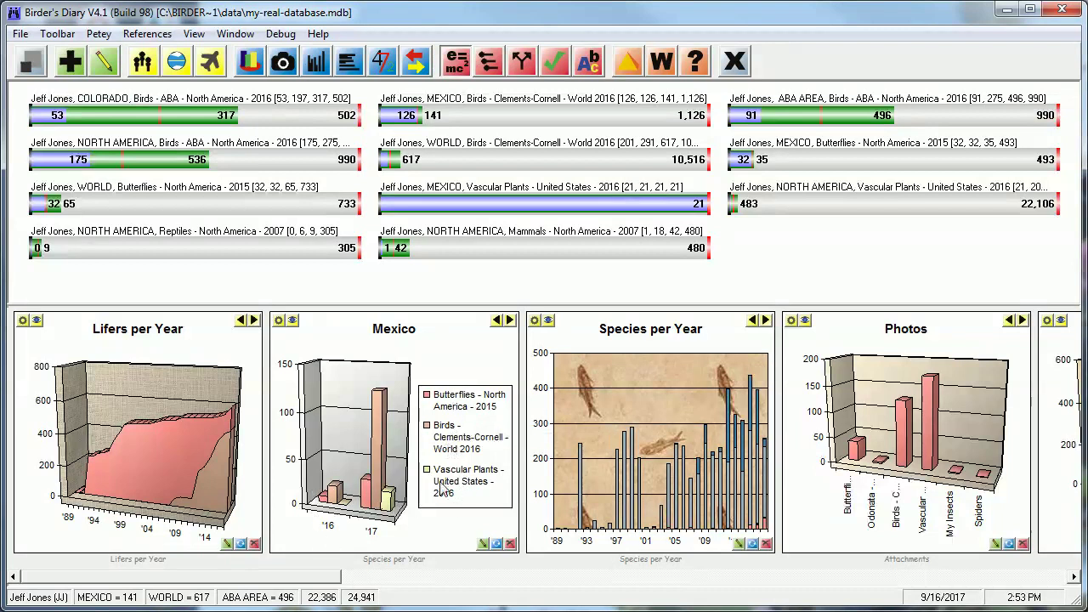
Step: Open the Mexico chart in the Chart Viewer, and reposition and enlarge the viewer so the whole chart and legend fit
{"action": "left_click", "coordinate": [293, 321]}
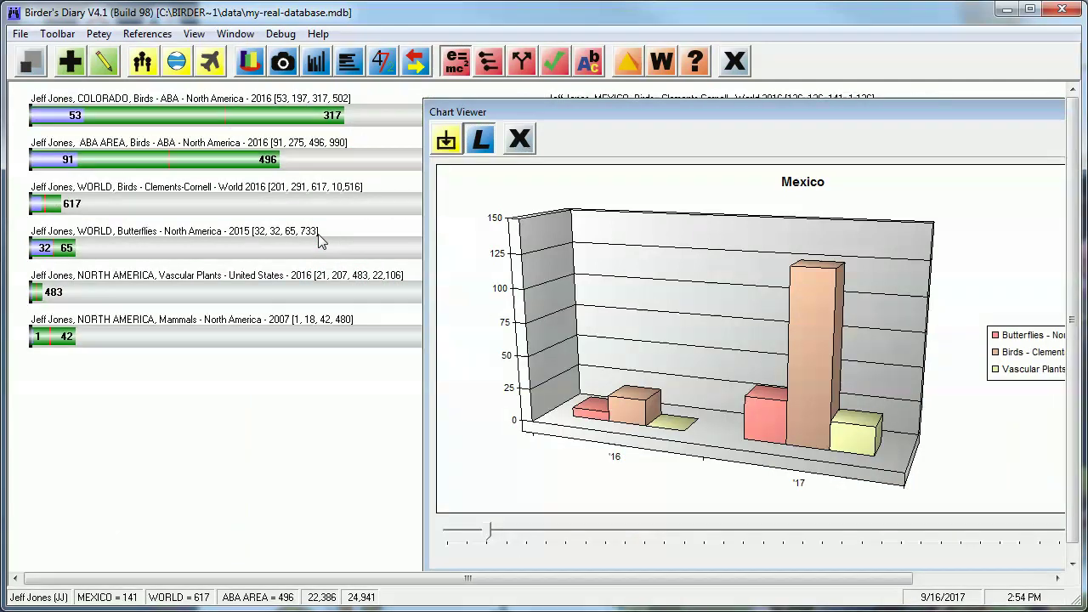
{"action": "left_click_drag", "start_coordinate": [606, 110], "coordinate": [408, 98]}
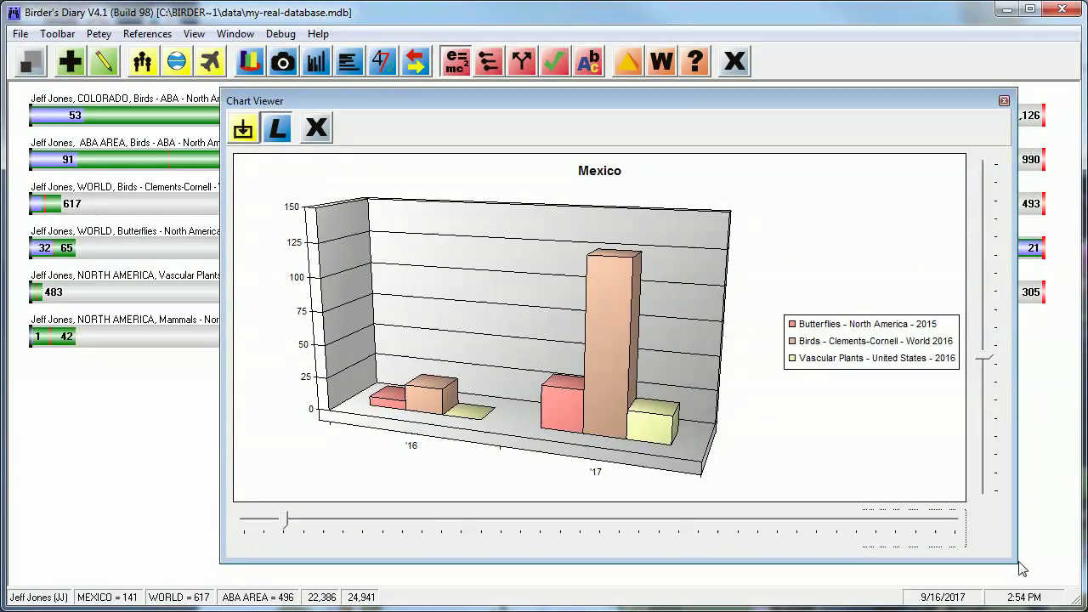
{"action": "left_click_drag", "start_coordinate": [1014, 561], "coordinate": [1073, 584]}
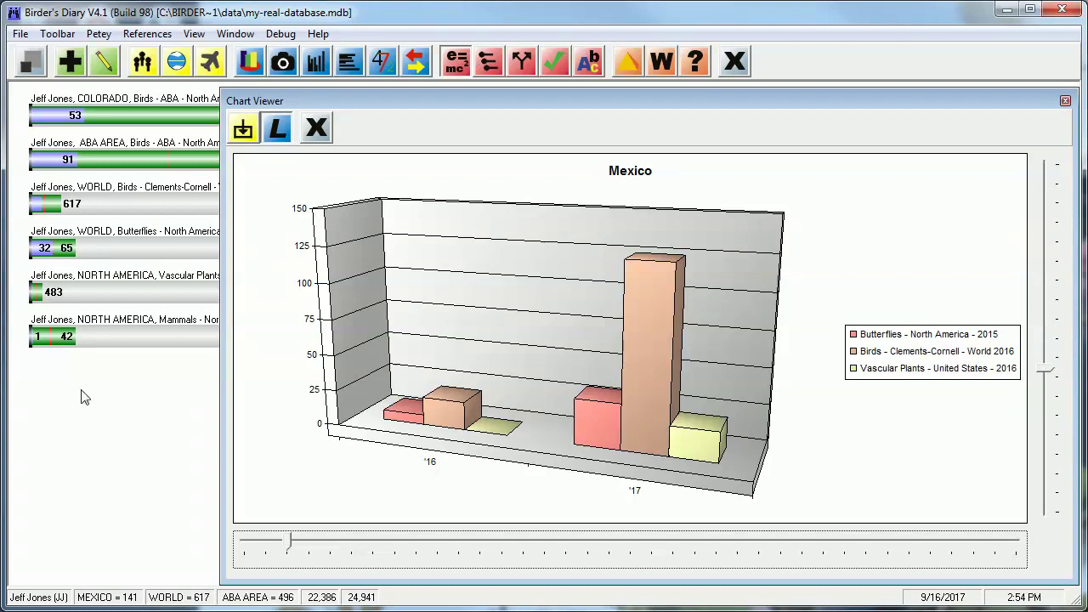
Step: Rotate and tilt the 3D Mexico chart in both directions, settle on a nearly front-facing view, and hide its legend
{"action": "key", "text": "Right"}
{"action": "key", "text": "Right"}
{"action": "key", "text": "Right"}
{"action": "key", "text": "Right"}
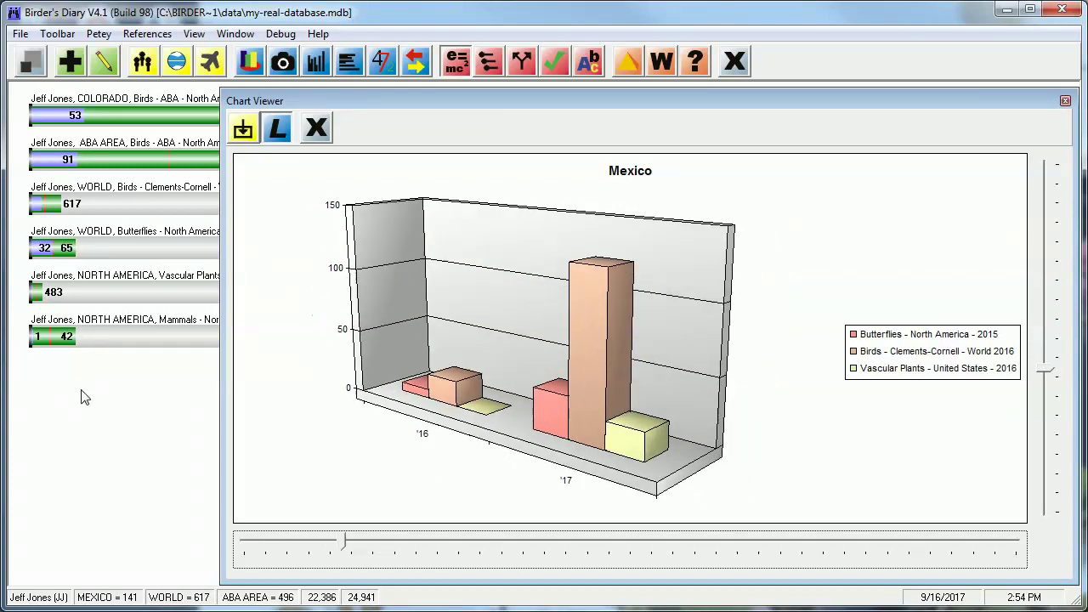
{"action": "key", "text": "Tab"}
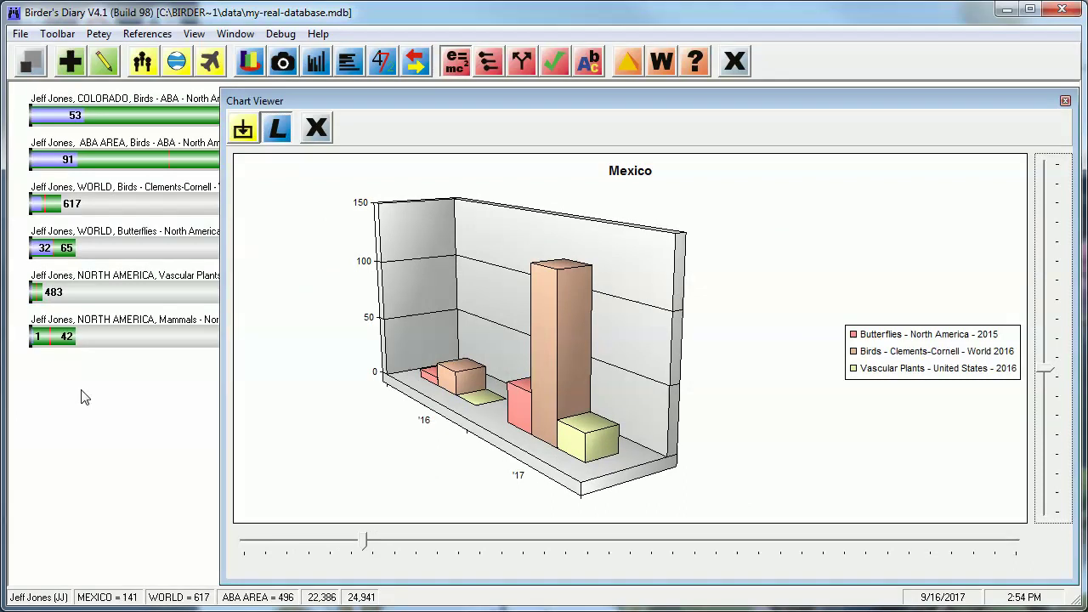
{"action": "key", "text": "Up"}
{"action": "key", "text": "Up"}
{"action": "key", "text": "Up"}
{"action": "key", "text": "Up"}
{"action": "key", "text": "Up"}
{"action": "key", "text": "Up"}
{"action": "key", "text": "Up"}
{"action": "key", "text": "Up"}
{"action": "key", "text": "Up"}
{"action": "key", "text": "Up"}
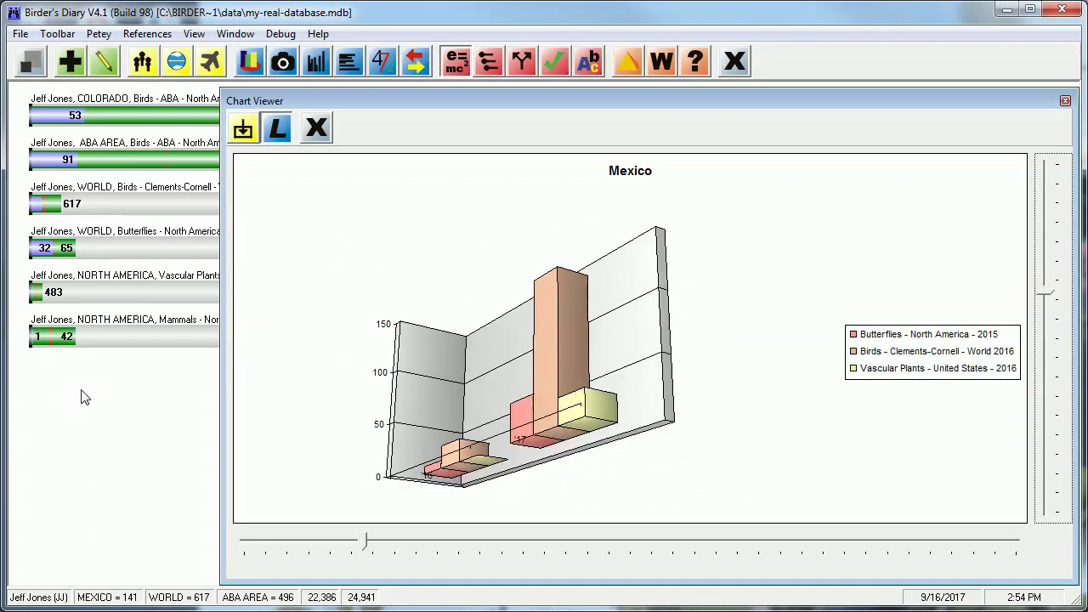
{"action": "key", "text": "Down"}
{"action": "key", "text": "Down"}
{"action": "key", "text": "Down"}
{"action": "key", "text": "Down"}
{"action": "key", "text": "Down"}
{"action": "key", "text": "Down"}
{"action": "key", "text": "Down"}
{"action": "key", "text": "Down"}
{"action": "key", "text": "Down"}
{"action": "key", "text": "Down"}
{"action": "key", "text": "Tab"}
{"action": "key", "text": "Left"}
{"action": "key", "text": "Left"}
{"action": "key", "text": "Left"}
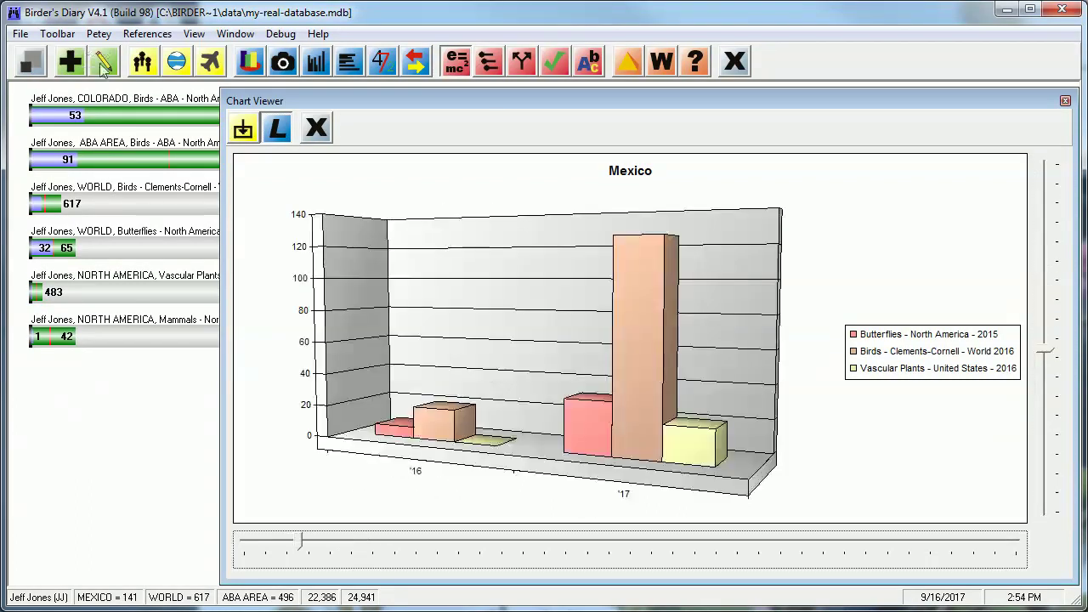
{"action": "left_click", "coordinate": [273, 127]}
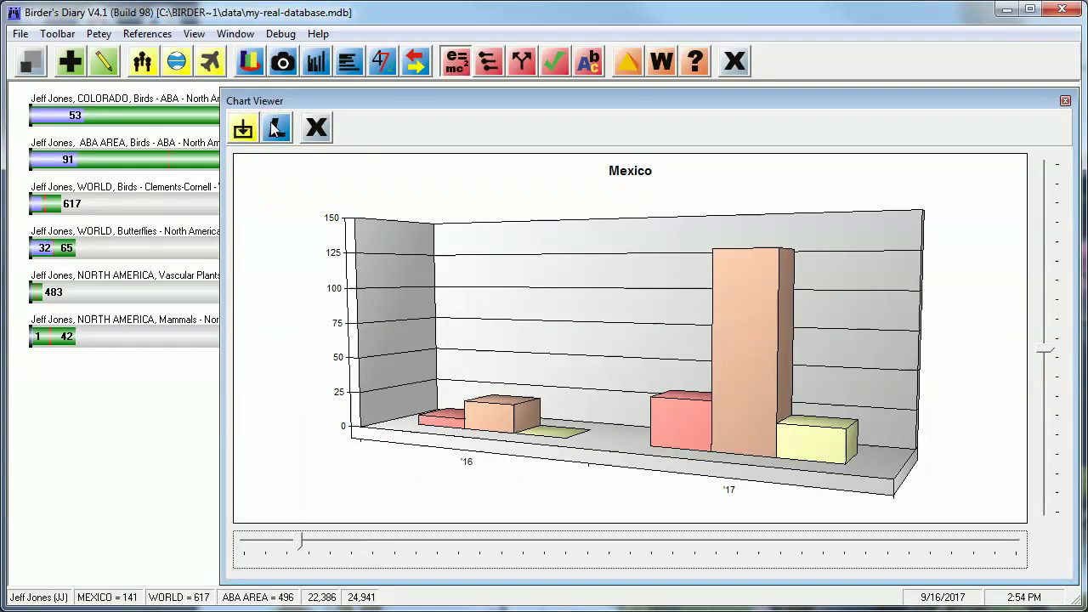
Step: Show the Mexico chart's legend again and close the Chart Viewer
{"action": "left_click", "coordinate": [274, 128]}
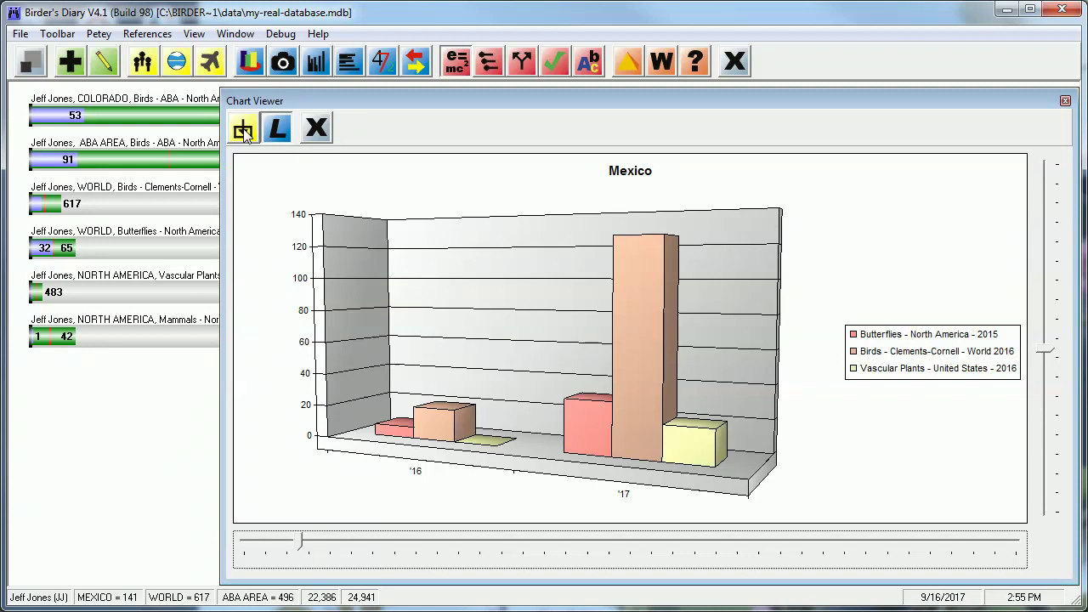
{"action": "left_click", "coordinate": [317, 129]}
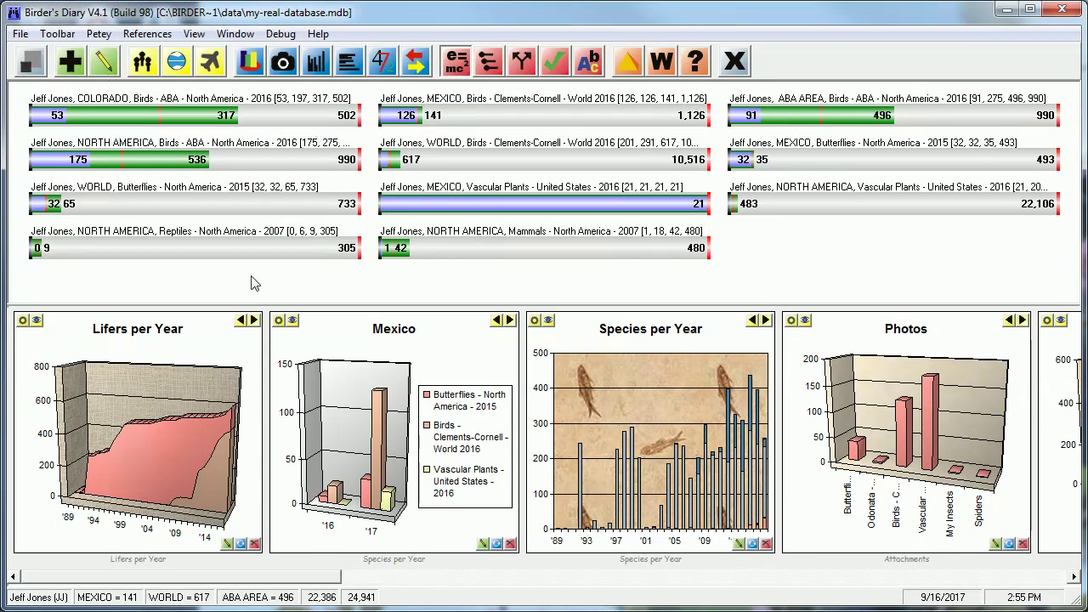
Step: Open the configuration of the Lifers per Year chart, try the adjacent 3D area type with depth-separated series, and return to the original type
{"action": "left_click", "coordinate": [24, 321]}
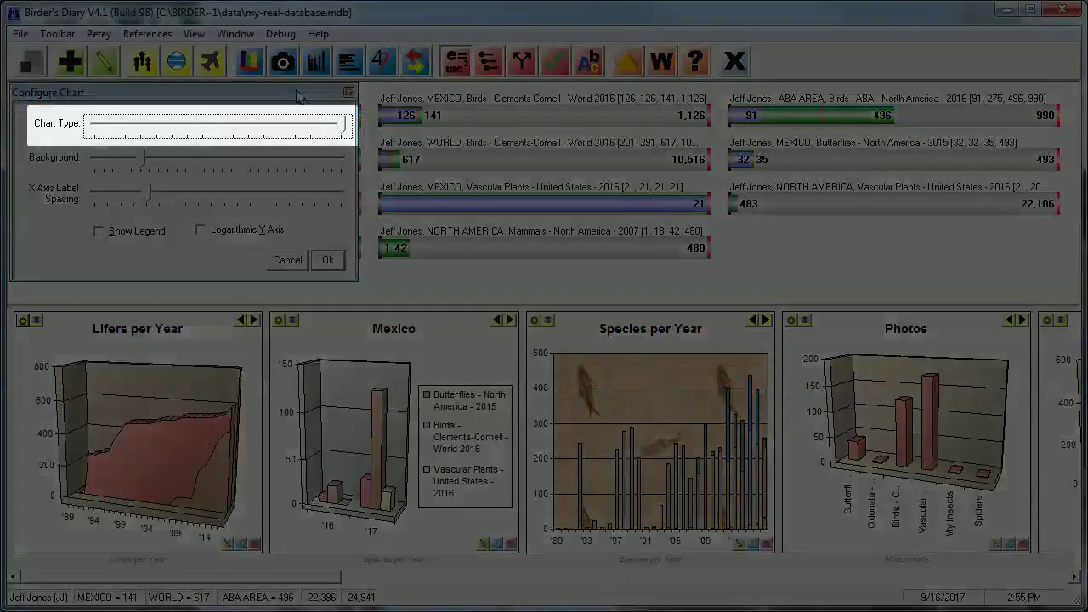
{"action": "key", "text": "Left"}
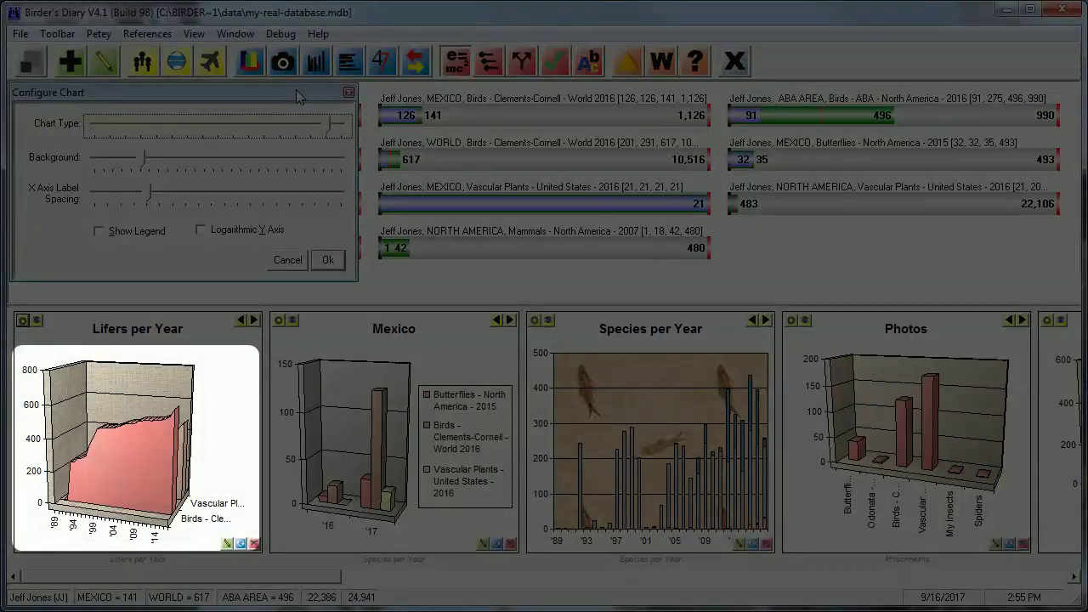
{"action": "key", "text": "Right"}
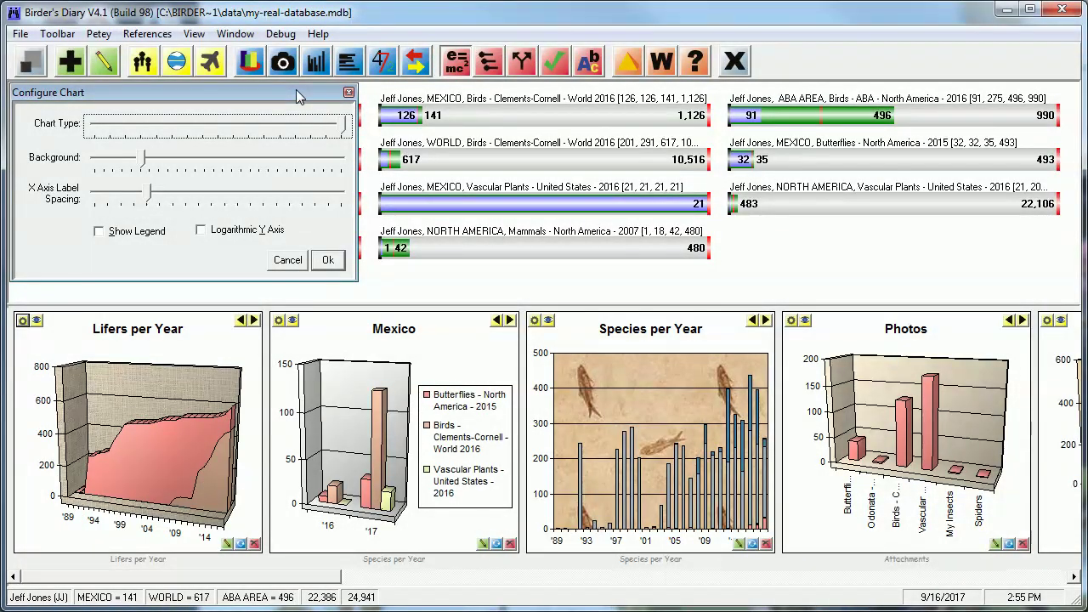
Step: Preview the Lifers per Year chart in successive chart types, from 3D ribbons through scatter, radar, area and line down to 2D stacked columns
{"action": "key", "text": "Left"}
{"action": "key", "text": "Left"}
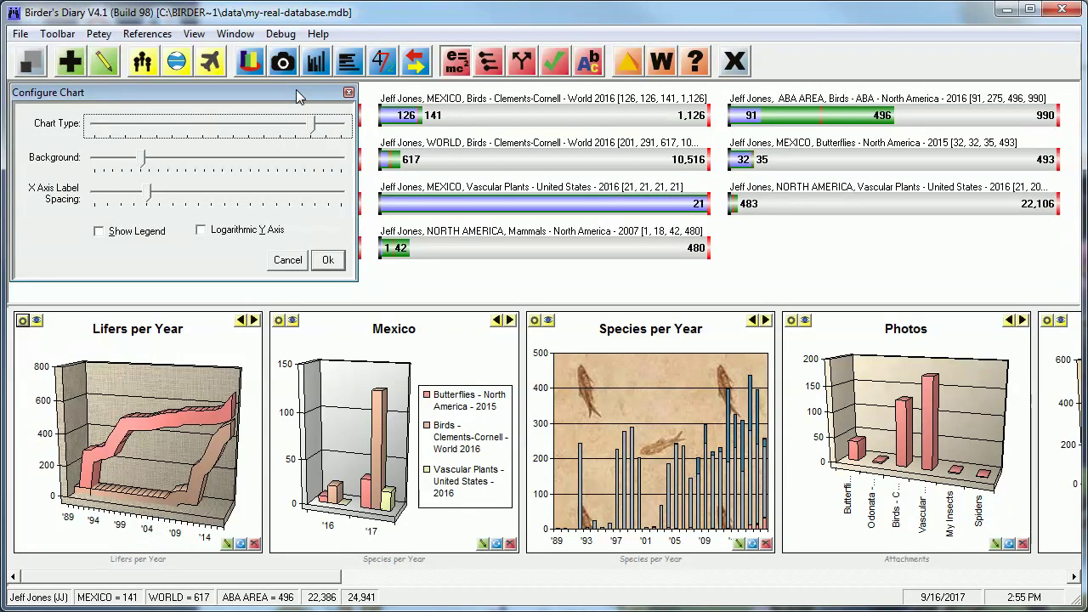
{"action": "key", "text": "Left"}
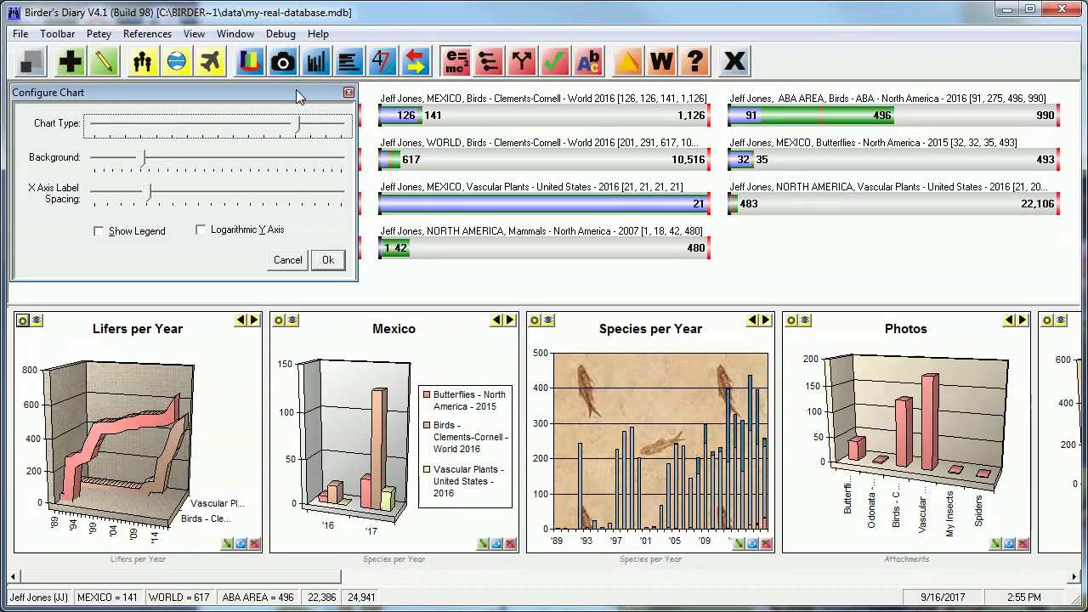
{"action": "key", "text": "Left"}
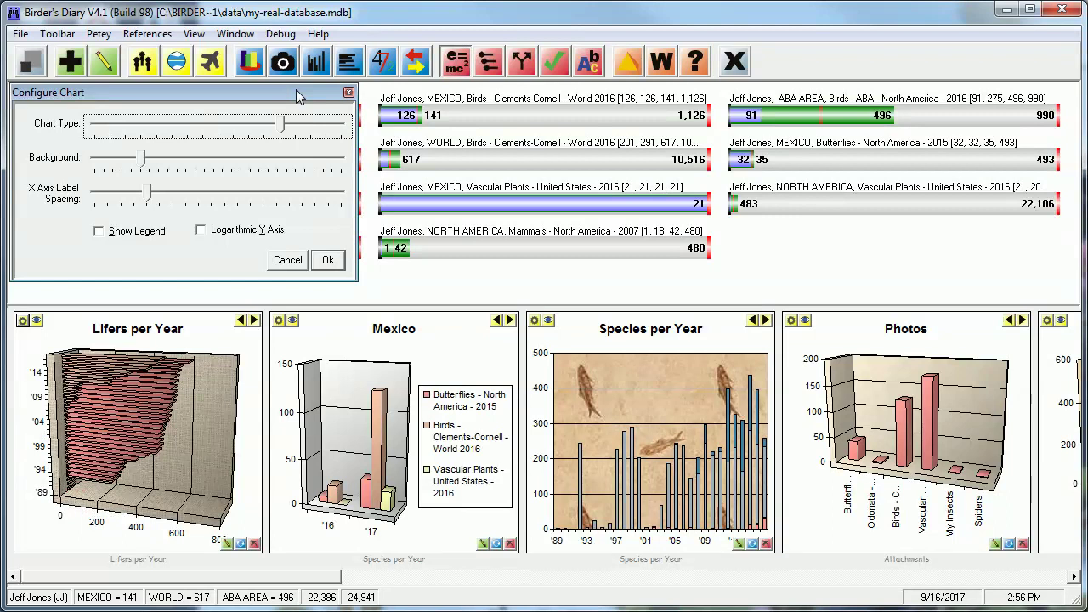
{"action": "key", "text": "Left"}
{"action": "key", "text": "Left"}
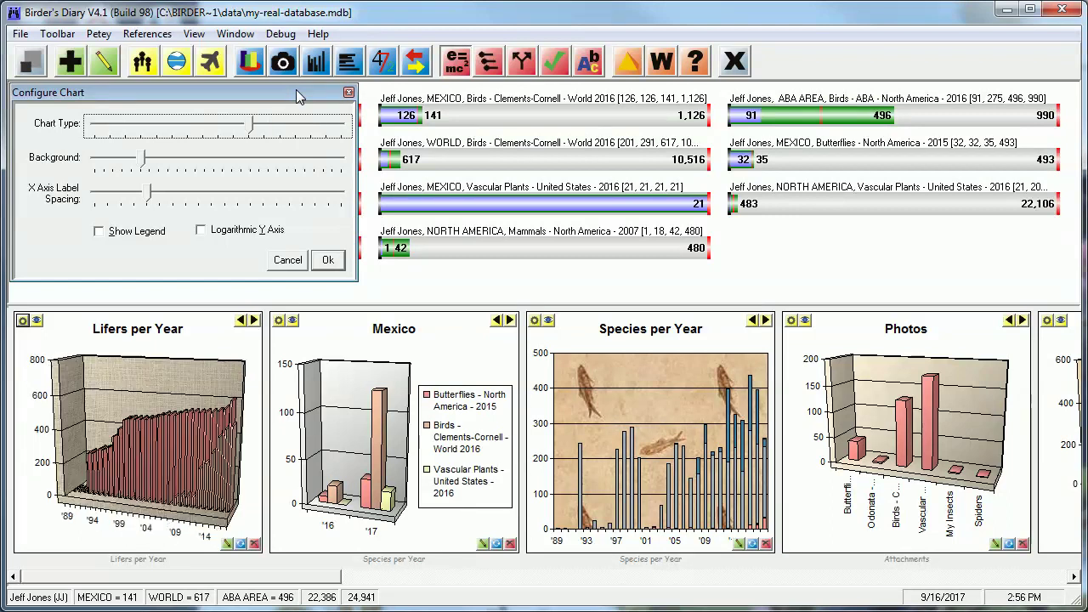
{"action": "key", "text": "Left"}
{"action": "key", "text": "Left"}
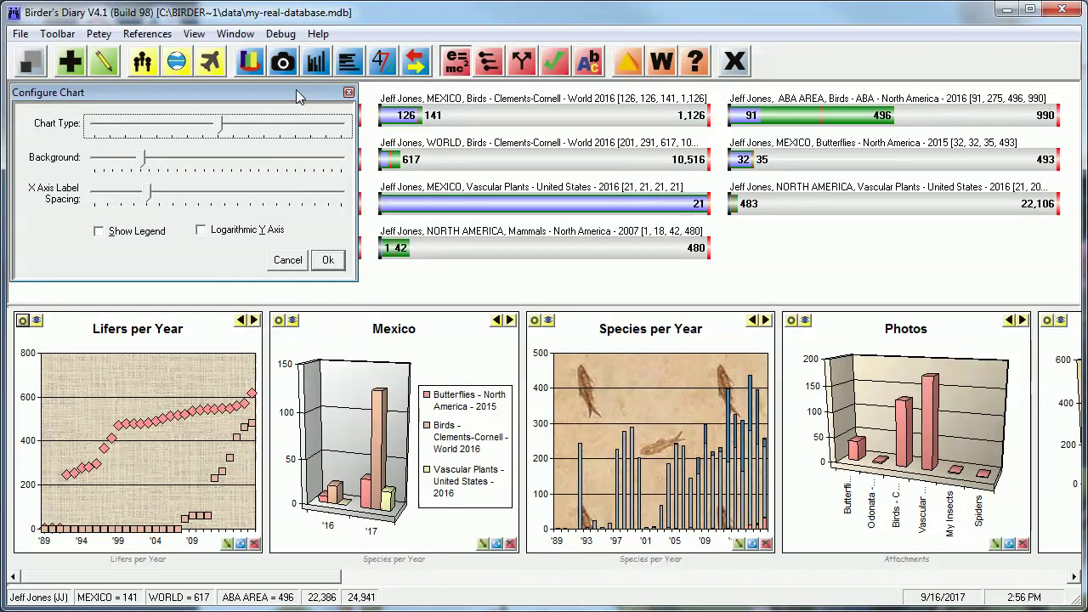
{"action": "key", "text": "Left"}
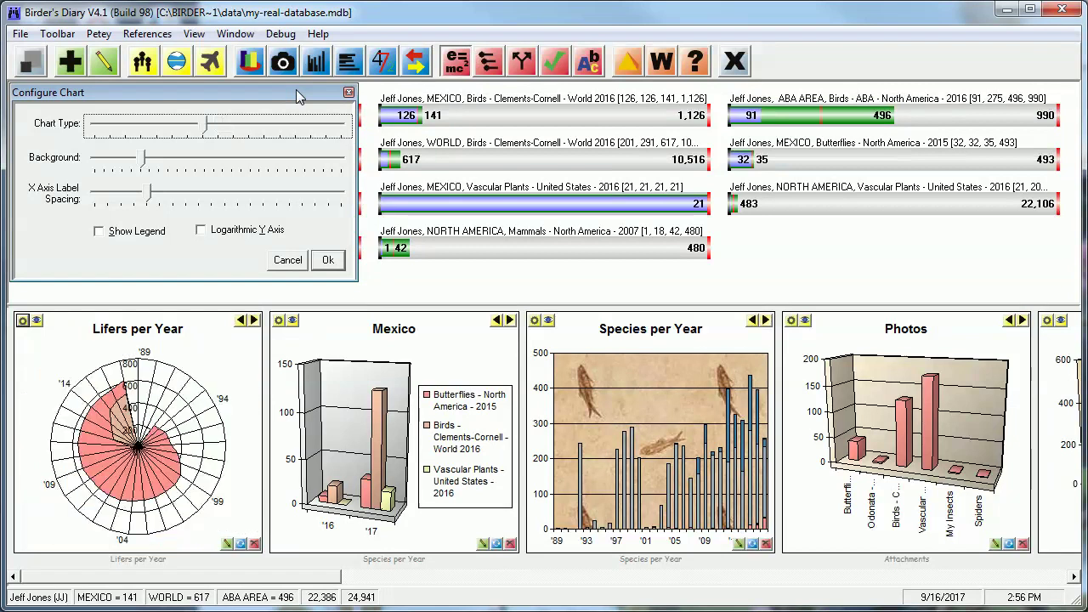
{"action": "key", "text": "Left"}
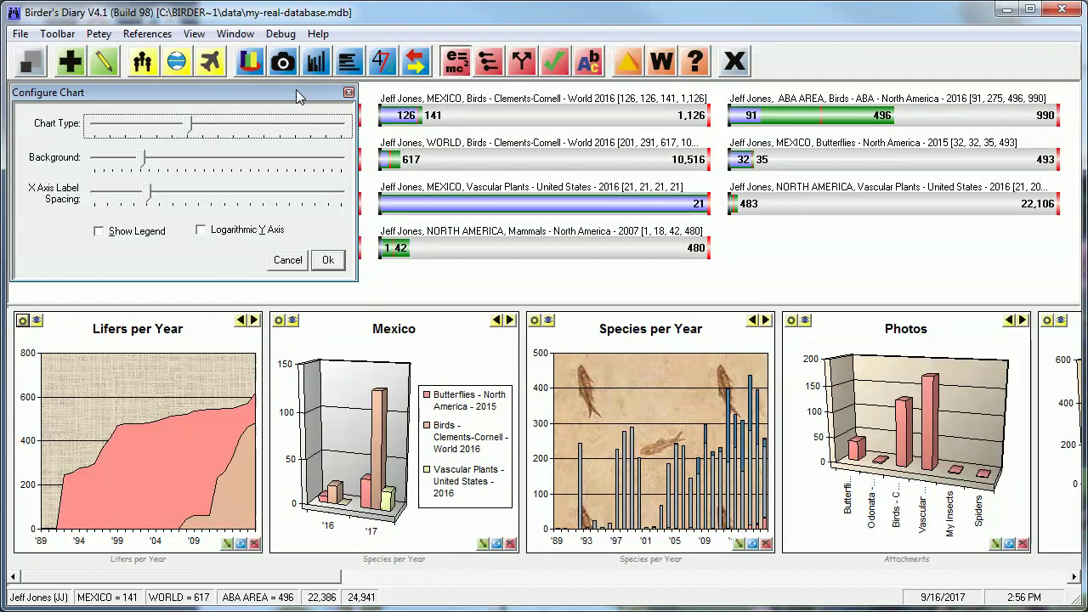
{"action": "key", "text": "Left"}
{"action": "key", "text": "Left"}
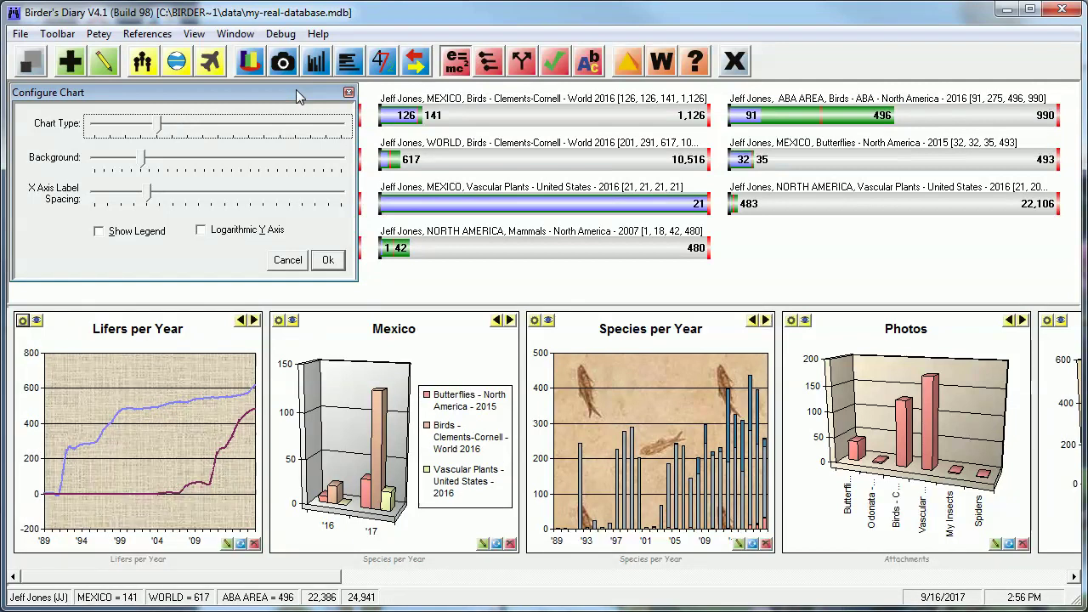
{"action": "key", "text": "Left"}
{"action": "key", "text": "Left"}
{"action": "key", "text": "Left"}
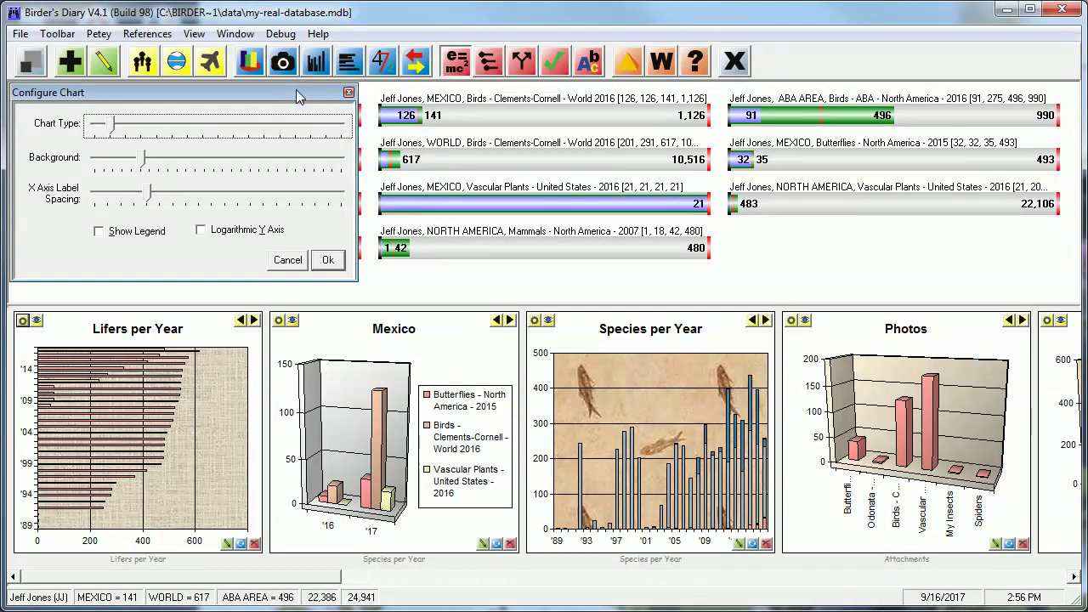
{"action": "key", "text": "Left"}
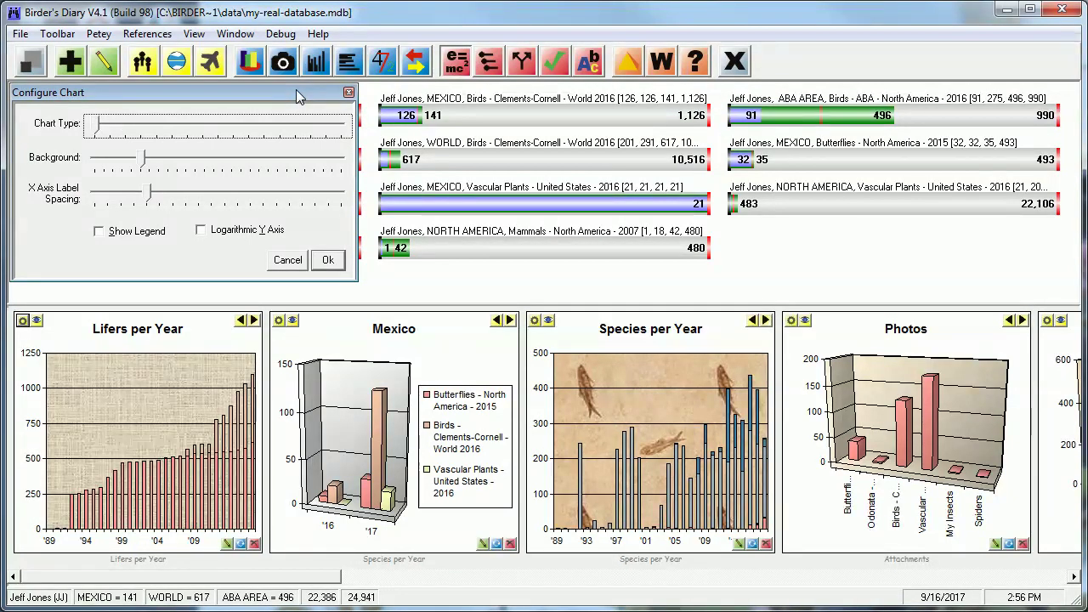
Step: Run back through the chart types and restore the Lifers per Year chart to its original 3D area type
{"action": "key", "text": "Right"}
{"action": "key", "text": "Right"}
{"action": "key", "text": "Right"}
{"action": "key", "text": "Right"}
{"action": "key", "text": "Right"}
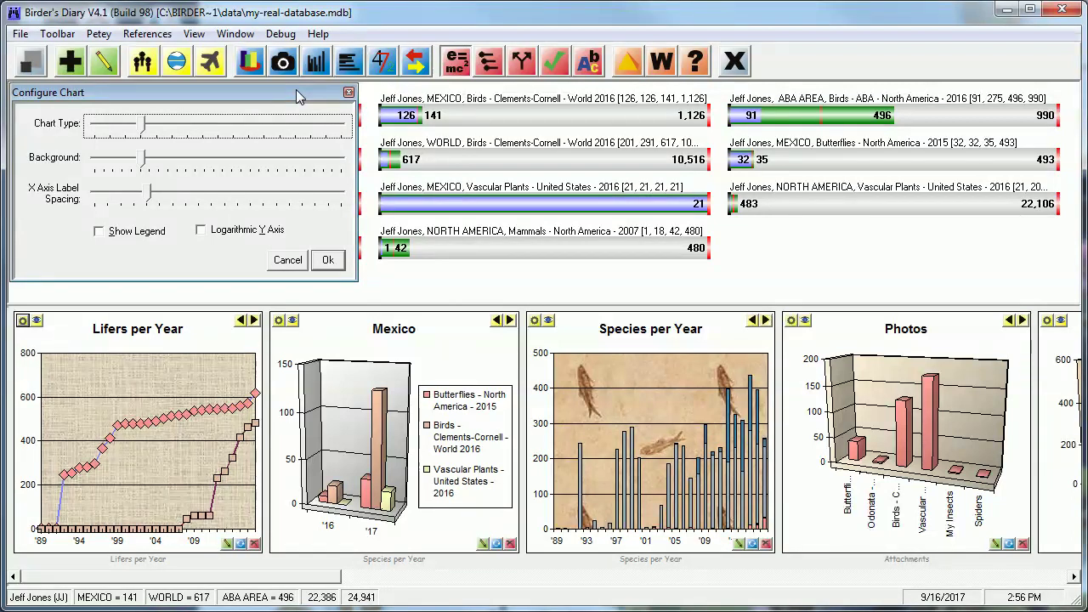
{"action": "key", "text": "Right"}
{"action": "key", "text": "Right"}
{"action": "key", "text": "Right"}
{"action": "key", "text": "Right"}
{"action": "key", "text": "Right"}
{"action": "key", "text": "Right"}
{"action": "key", "text": "Right"}
{"action": "key", "text": "Right"}
{"action": "key", "text": "Right"}
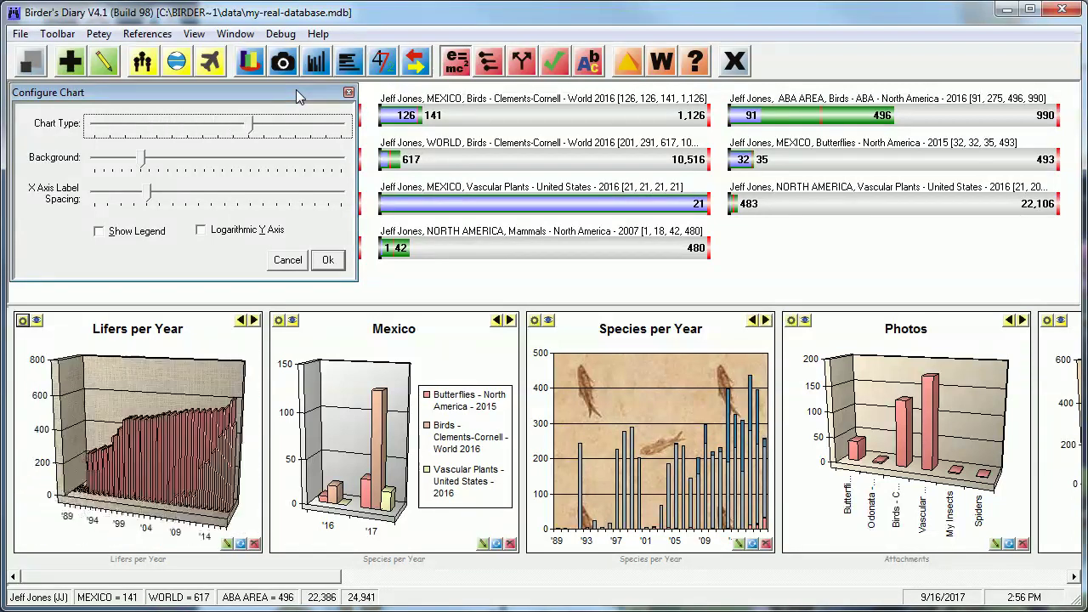
{"action": "key", "text": "Right"}
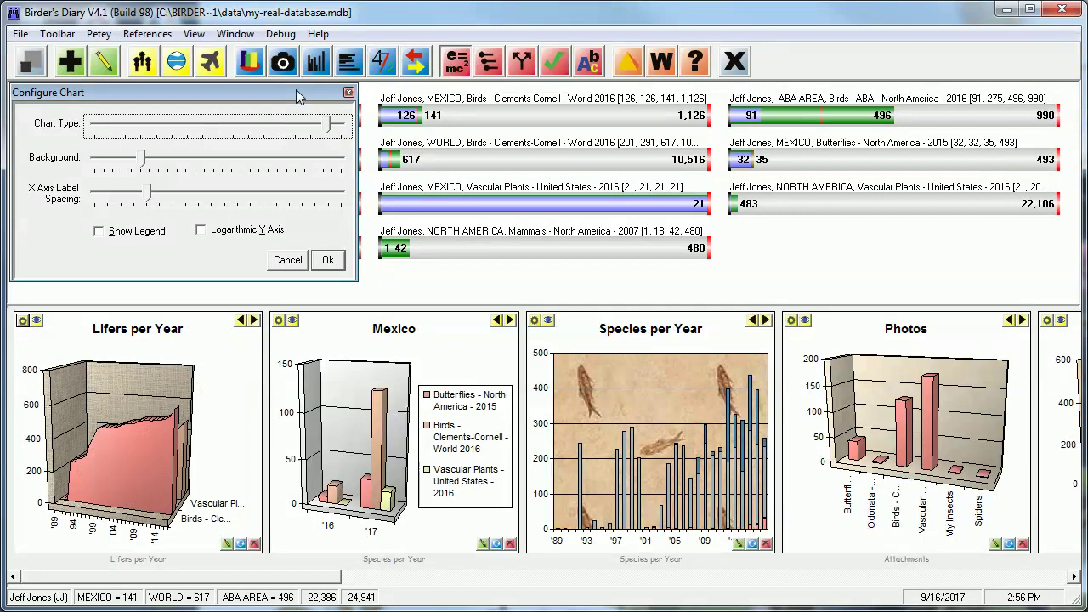
{"action": "key", "text": "Right"}
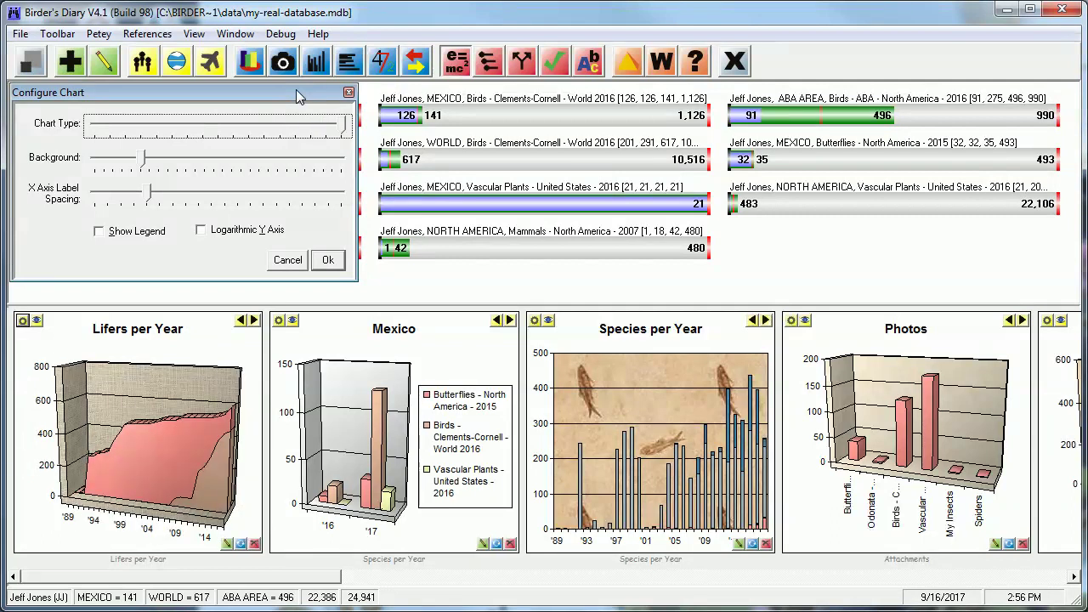
Step: Preview the lower background options for the Lifers per Year chart, through the grey gradients down to solid black
{"action": "key", "text": "Tab"}
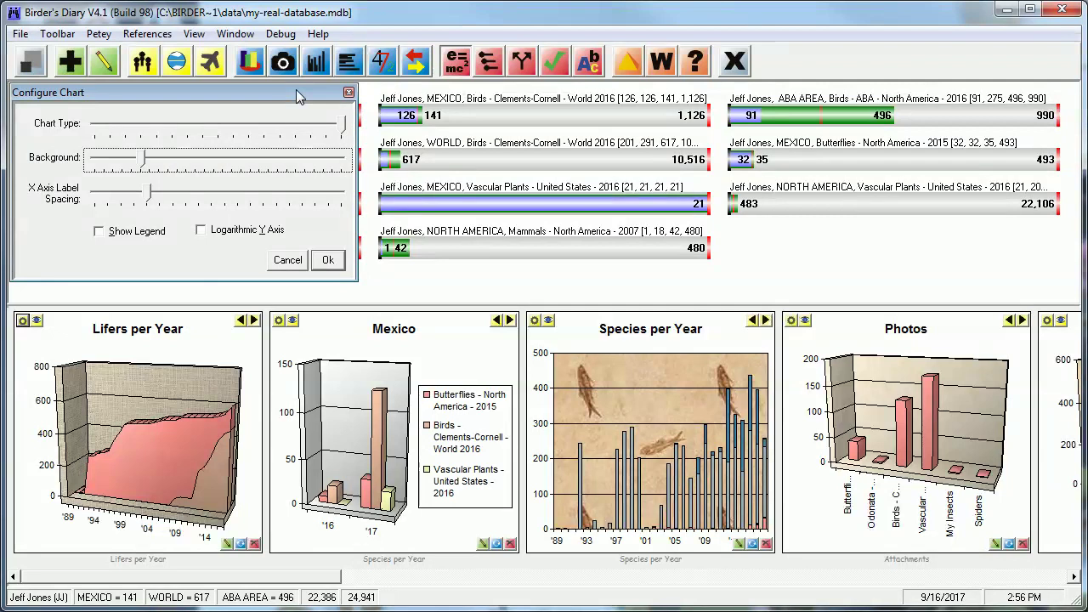
{"action": "key", "text": "Left"}
{"action": "key", "text": "Left"}
{"action": "key", "text": "Left"}
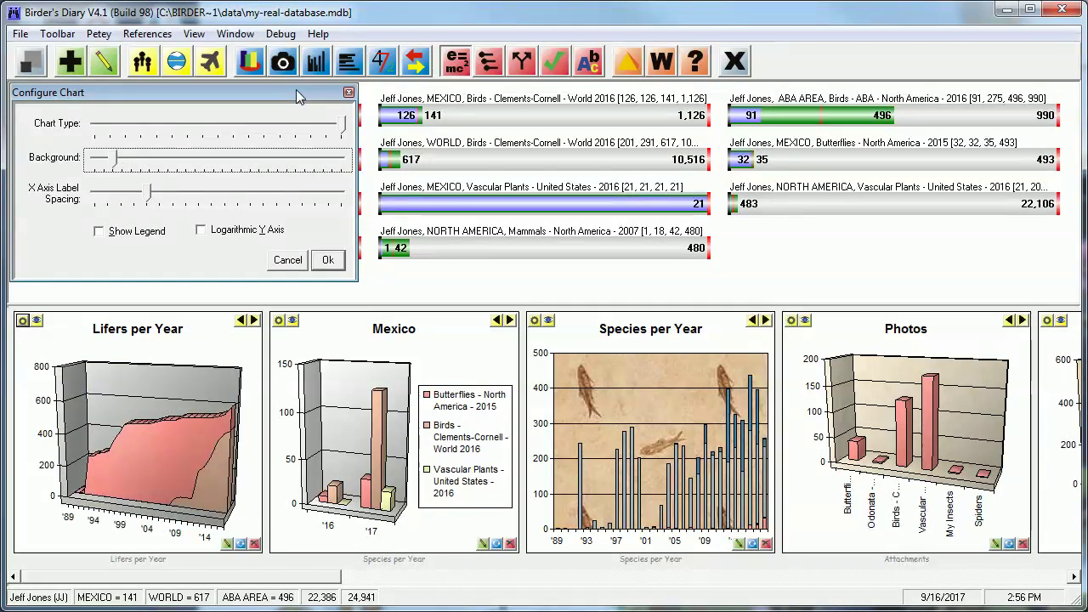
{"action": "key", "text": "Right"}
{"action": "key", "text": "Left"}
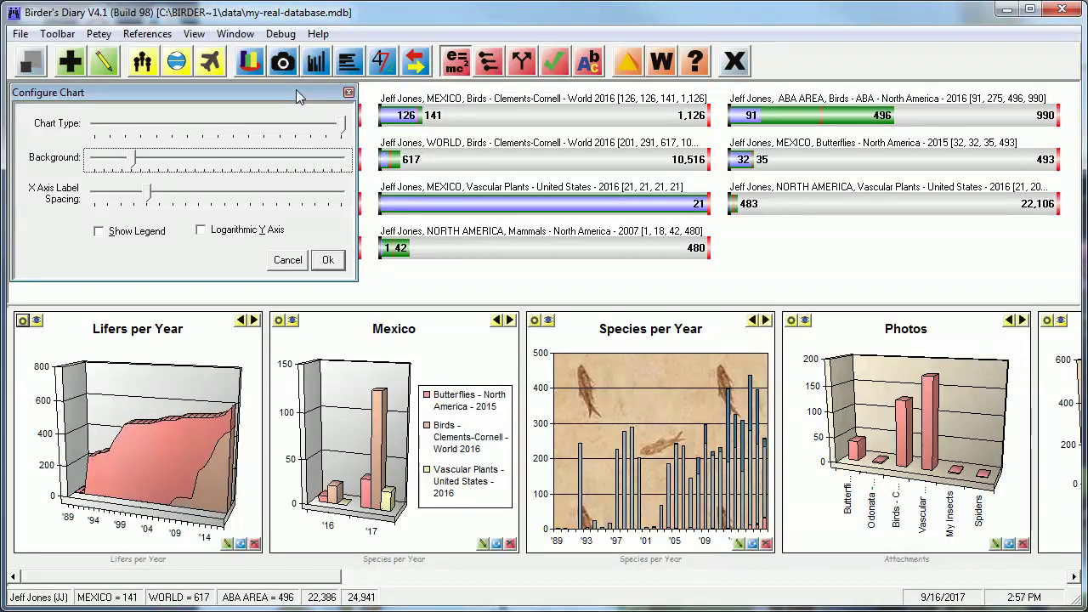
{"action": "key", "text": "Right"}
{"action": "key", "text": "Left"}
{"action": "key", "text": "Left"}
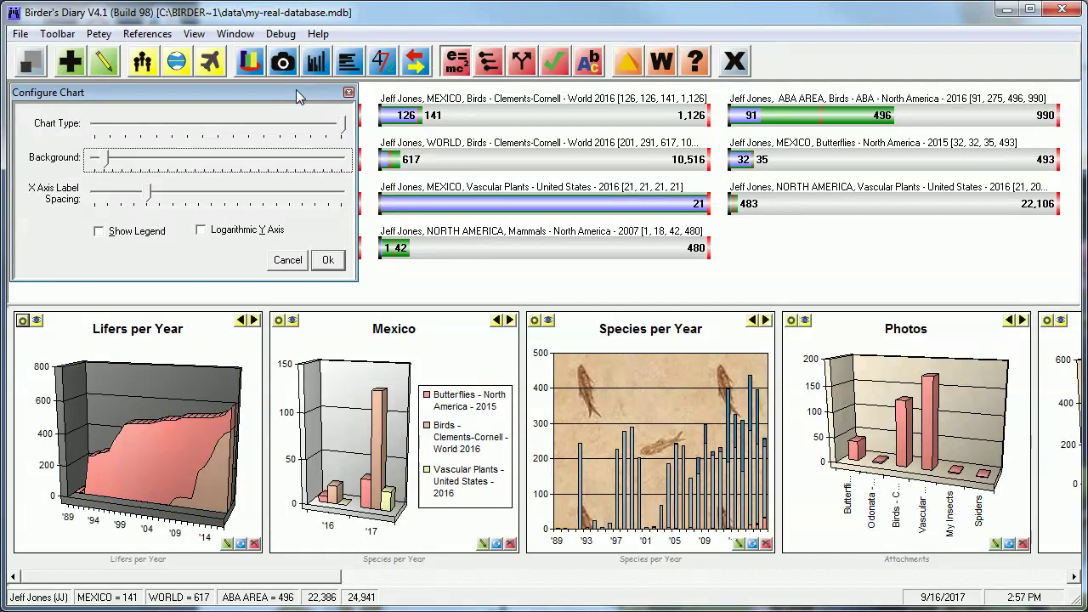
{"action": "key", "text": "Left"}
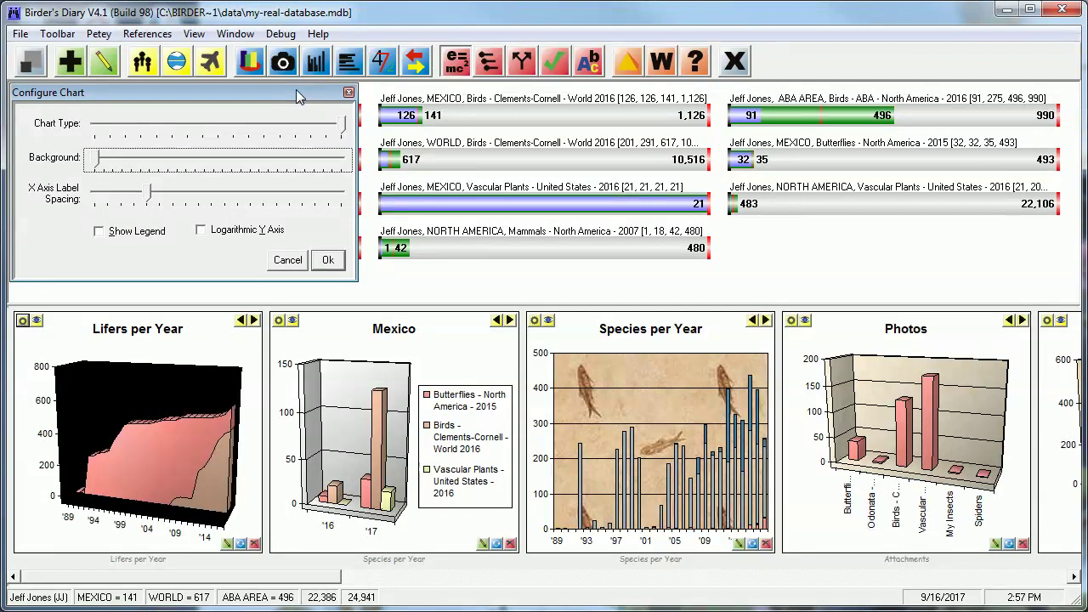
Step: Preview the remaining Lifers per Year backgrounds in ascending order, including fossil fish, brown marble and purple, up to the dark wood grain
{"action": "key", "text": "Right"}
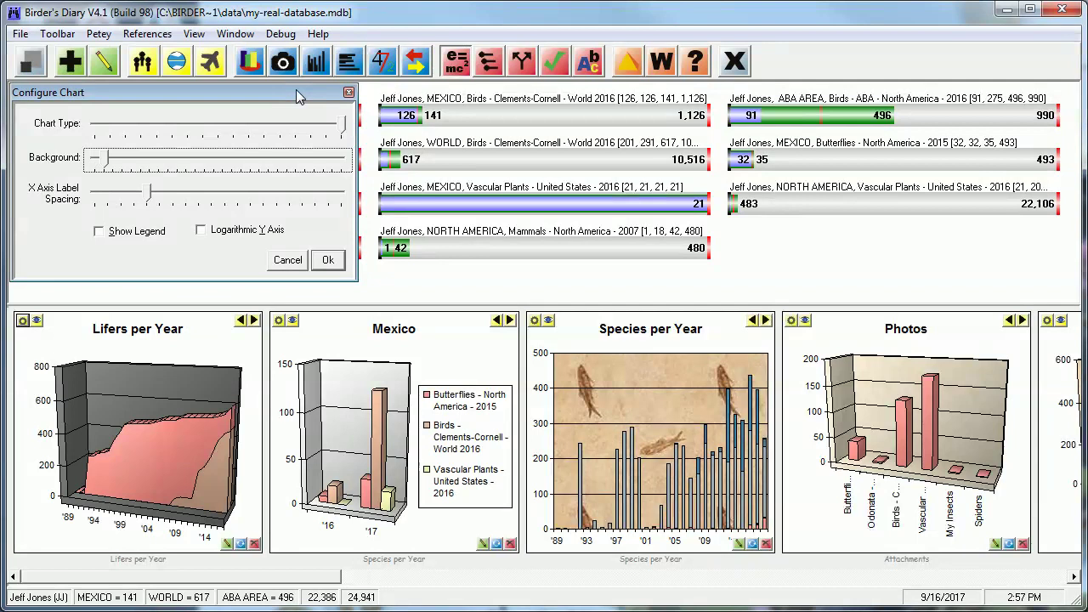
{"action": "key", "text": "Right"}
{"action": "key", "text": "Right"}
{"action": "key", "text": "Right"}
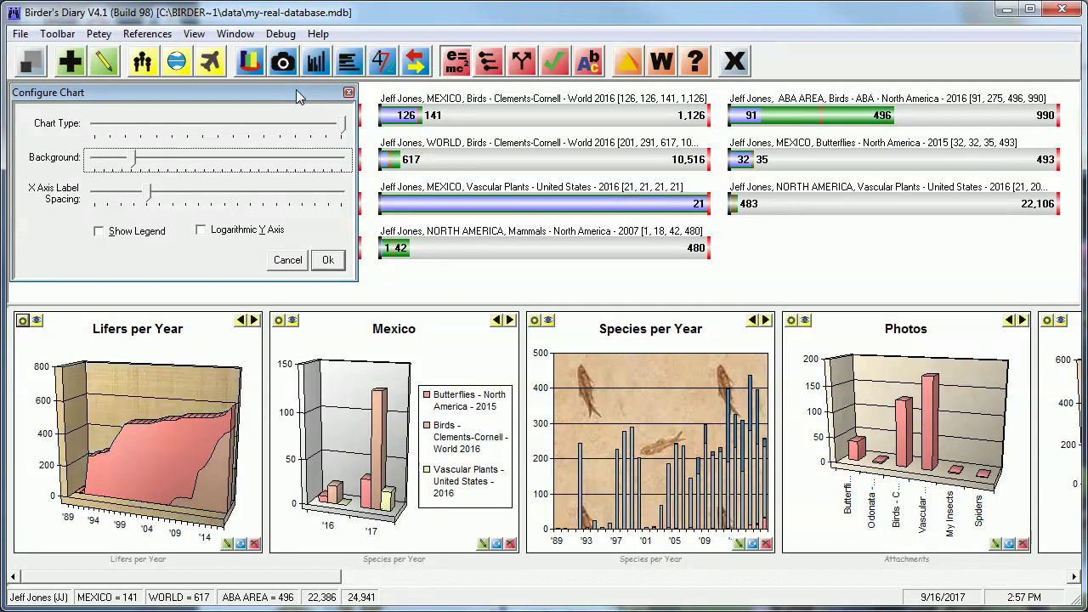
{"action": "key", "text": "Right"}
{"action": "key", "text": "Right"}
{"action": "key", "text": "Right"}
{"action": "key", "text": "Right"}
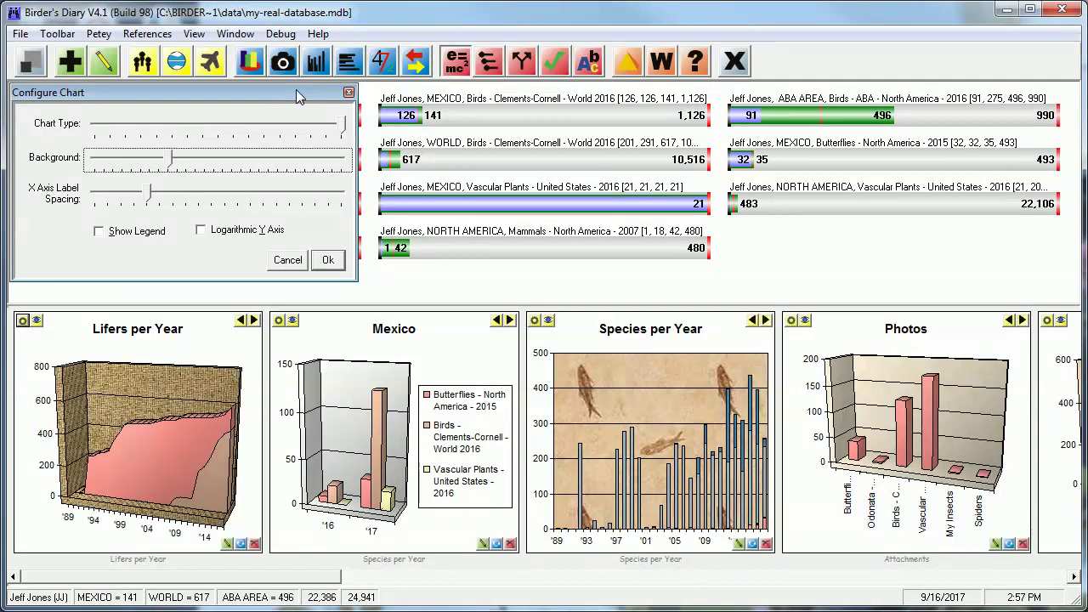
{"action": "key", "text": "Right"}
{"action": "key", "text": "Right"}
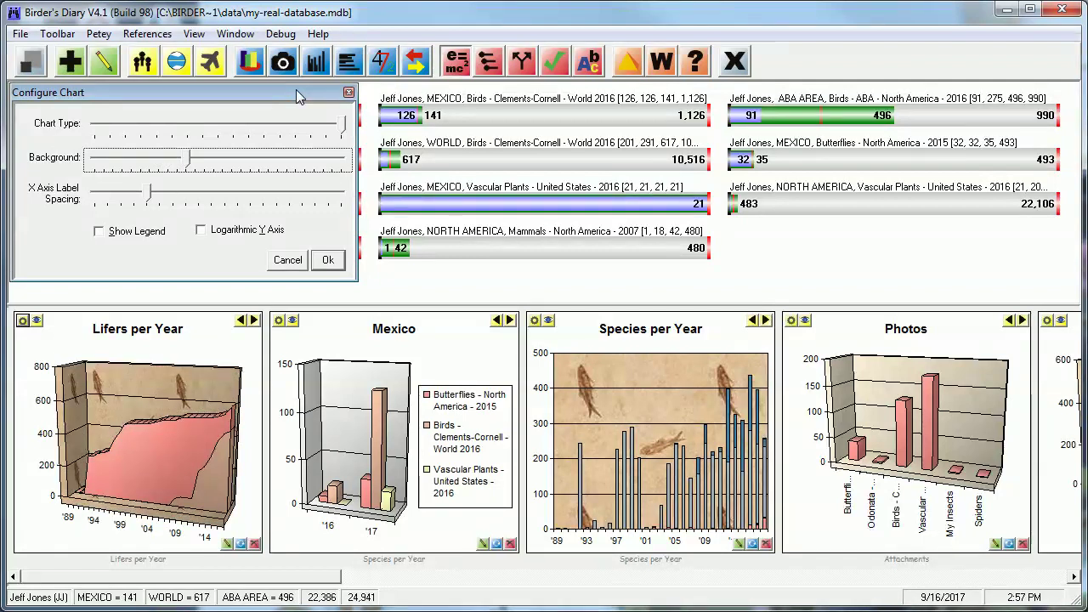
{"action": "key", "text": "Right"}
{"action": "key", "text": "Right"}
{"action": "key", "text": "Right"}
{"action": "key", "text": "Right"}
{"action": "key", "text": "Right"}
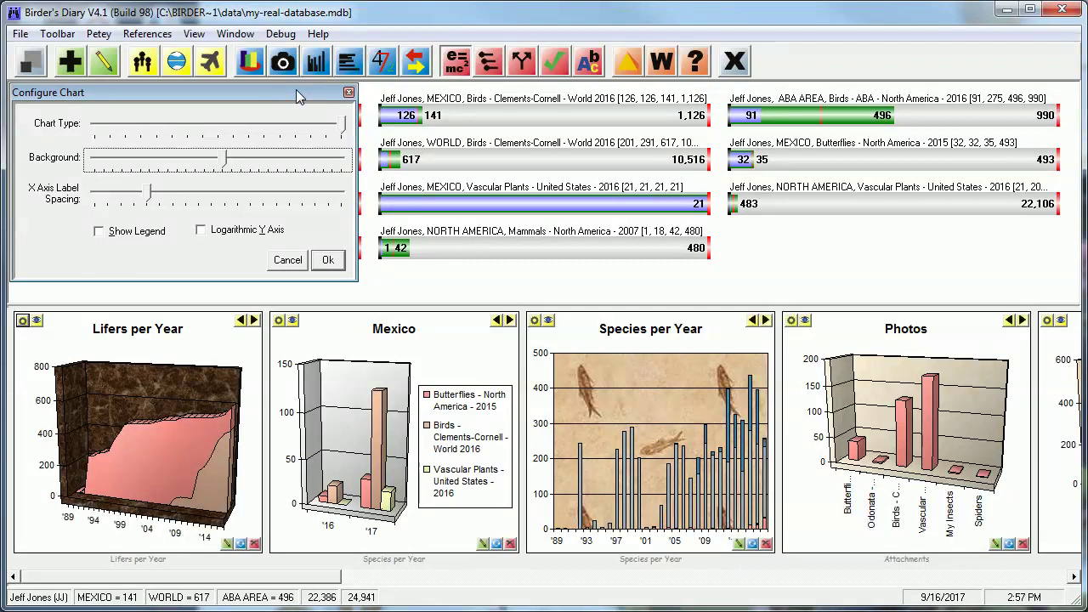
{"action": "key", "text": "Right"}
{"action": "key", "text": "Right"}
{"action": "key", "text": "Right"}
{"action": "key", "text": "Right"}
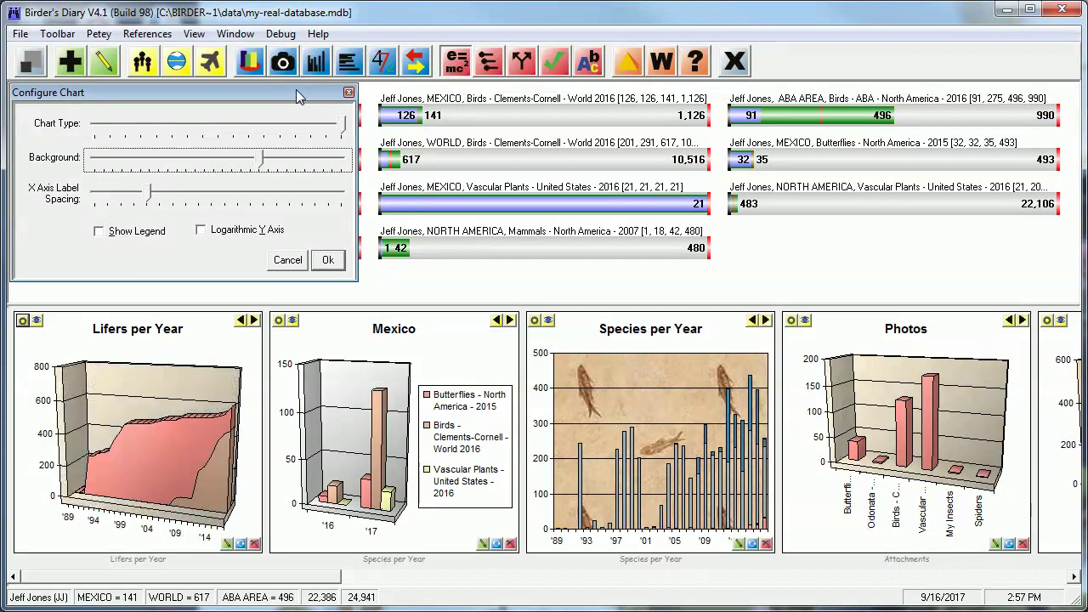
{"action": "key", "text": "Right"}
{"action": "key", "text": "Right"}
{"action": "key", "text": "Right"}
{"action": "key", "text": "Right"}
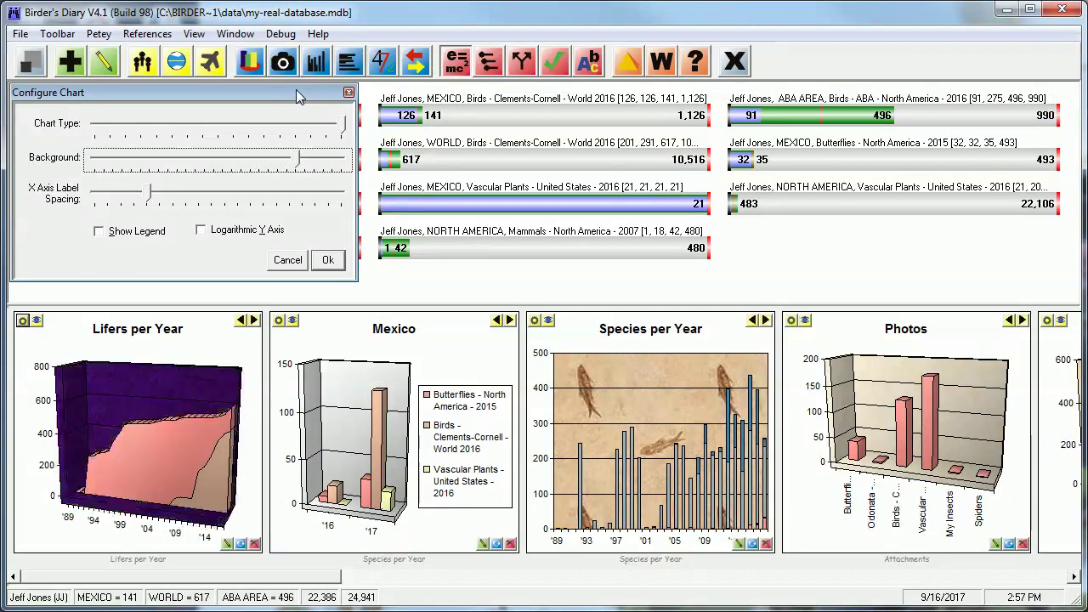
{"action": "key", "text": "Right"}
{"action": "key", "text": "Right"}
{"action": "key", "text": "Right"}
{"action": "key", "text": "Right"}
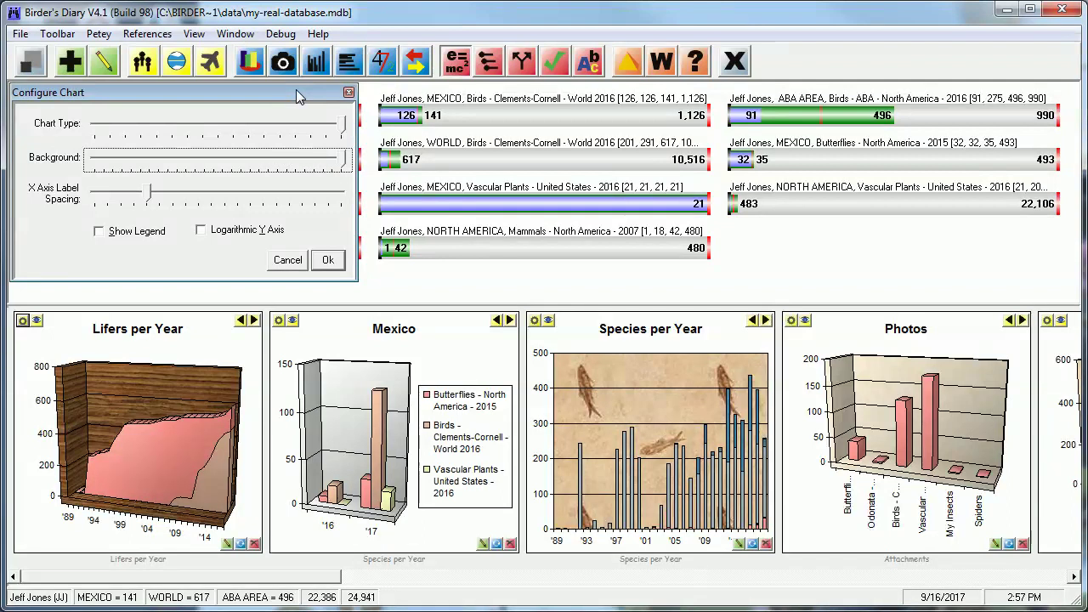
Step: Restore the original light linen-textured background on the Lifers per Year chart
{"action": "key", "text": "Left"}
{"action": "key", "text": "Left"}
{"action": "key", "text": "Left"}
{"action": "key", "text": "Left"}
{"action": "key", "text": "Left"}
{"action": "key", "text": "Left"}
{"action": "key", "text": "Left"}
{"action": "key", "text": "Left"}
{"action": "key", "text": "Left"}
{"action": "key", "text": "Left"}
{"action": "key", "text": "Left"}
{"action": "key", "text": "Left"}
{"action": "key", "text": "Left"}
{"action": "key", "text": "Left"}
{"action": "key", "text": "Left"}
{"action": "key", "text": "Left"}
{"action": "key", "text": "Left"}
{"action": "key", "text": "Left"}
{"action": "key", "text": "Left"}
{"action": "key", "text": "Left"}
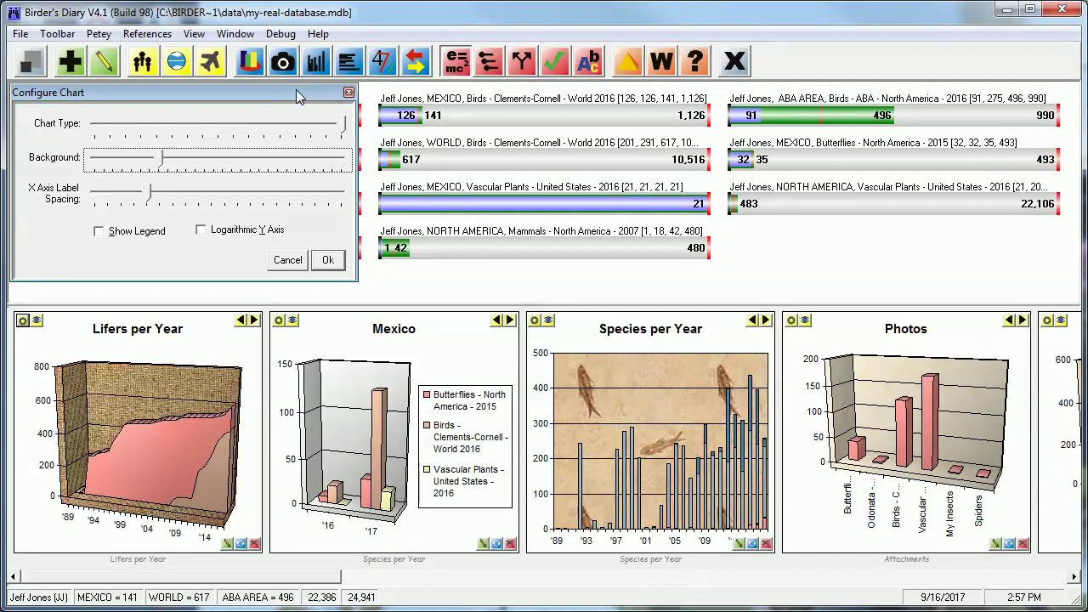
{"action": "key", "text": "Left"}
Step: Reduce the X axis label spacing of the Lifers per Year chart to its minimum
{"action": "key", "text": "Tab"}
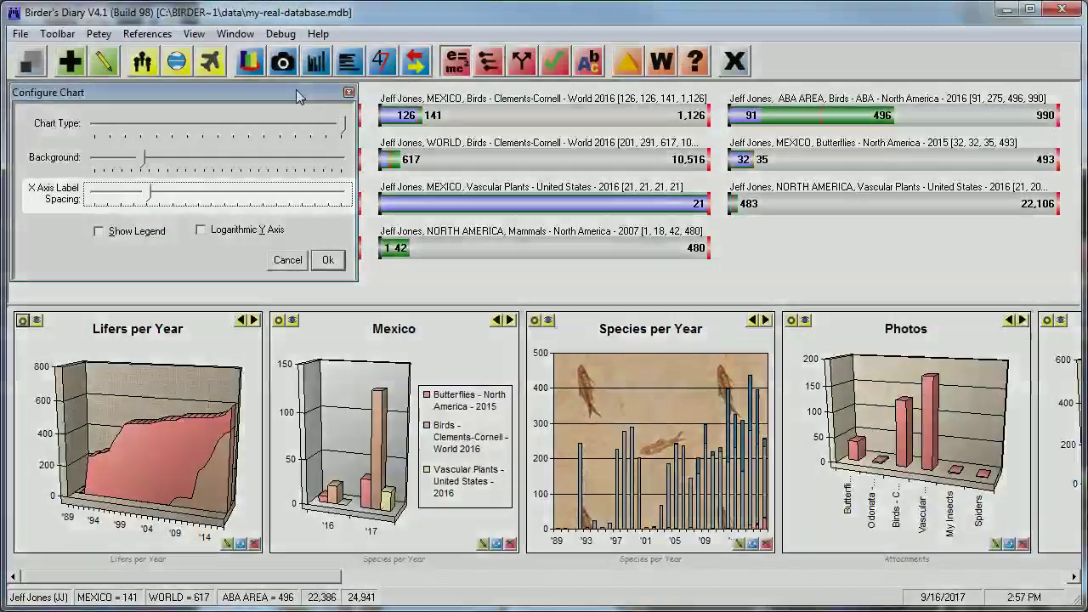
{"action": "key", "text": "Left"}
{"action": "key", "text": "Left"}
{"action": "key", "text": "Left"}
{"action": "key", "text": "Left"}
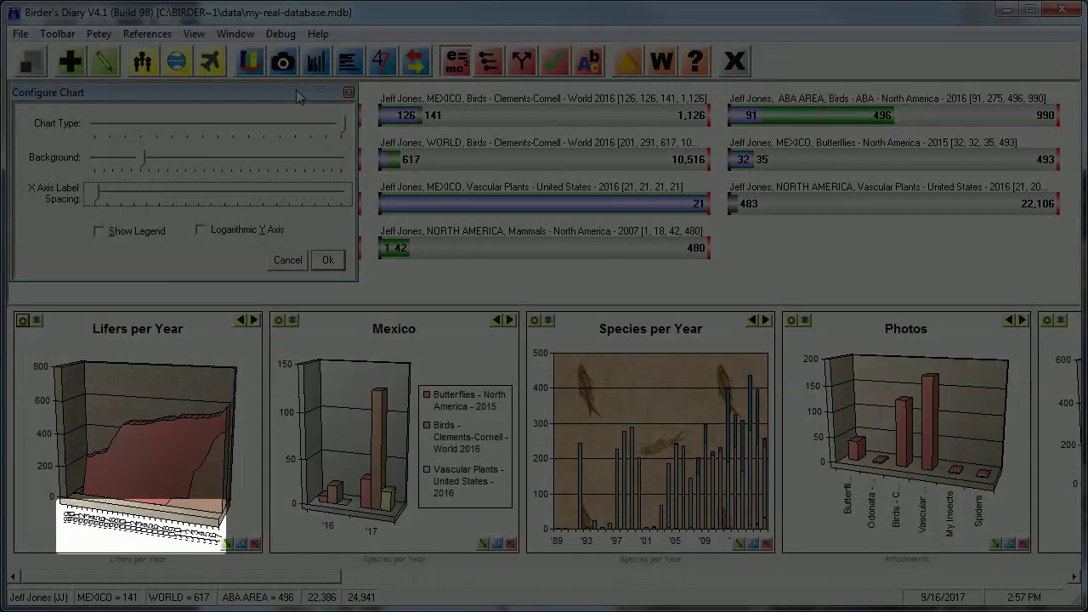
Step: Increase the X axis label spacing of the Lifers per Year chart until it labels every fifth year
{"action": "key", "text": "Right"}
{"action": "key", "text": "Right"}
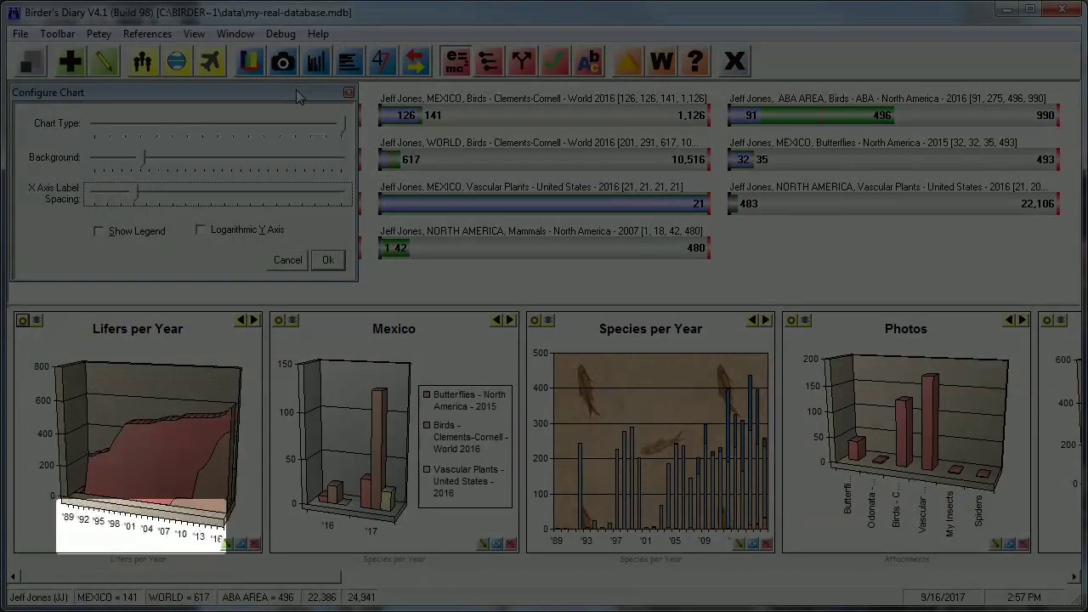
{"action": "key", "text": "Right"}
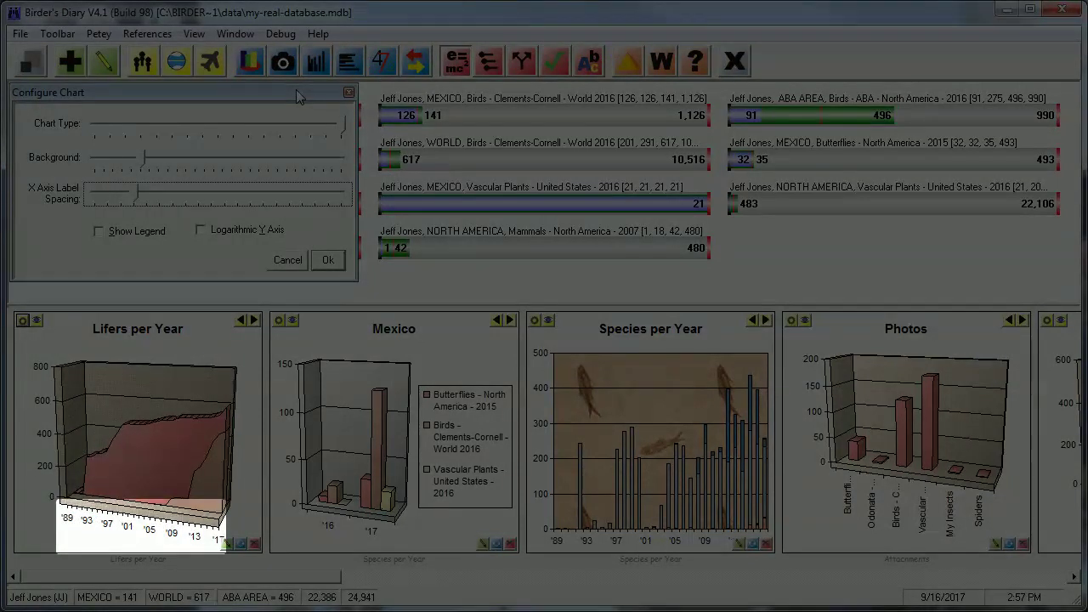
{"action": "key", "text": "Right"}
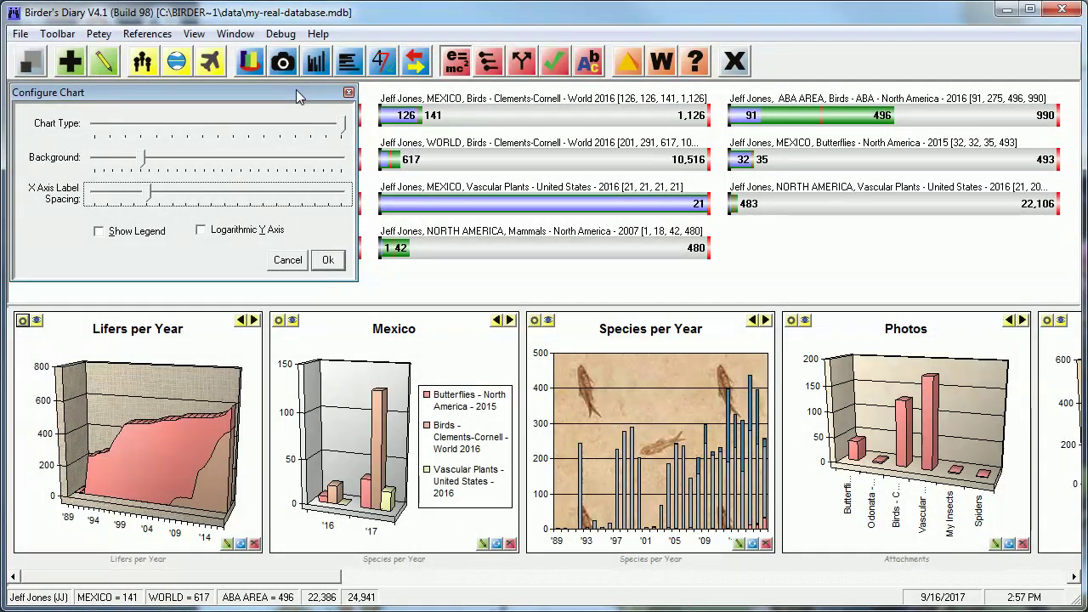
Step: Preview the legend on the Lifers per Year chart, hide it again, and accept the chart configuration
{"action": "key", "text": "Tab"}
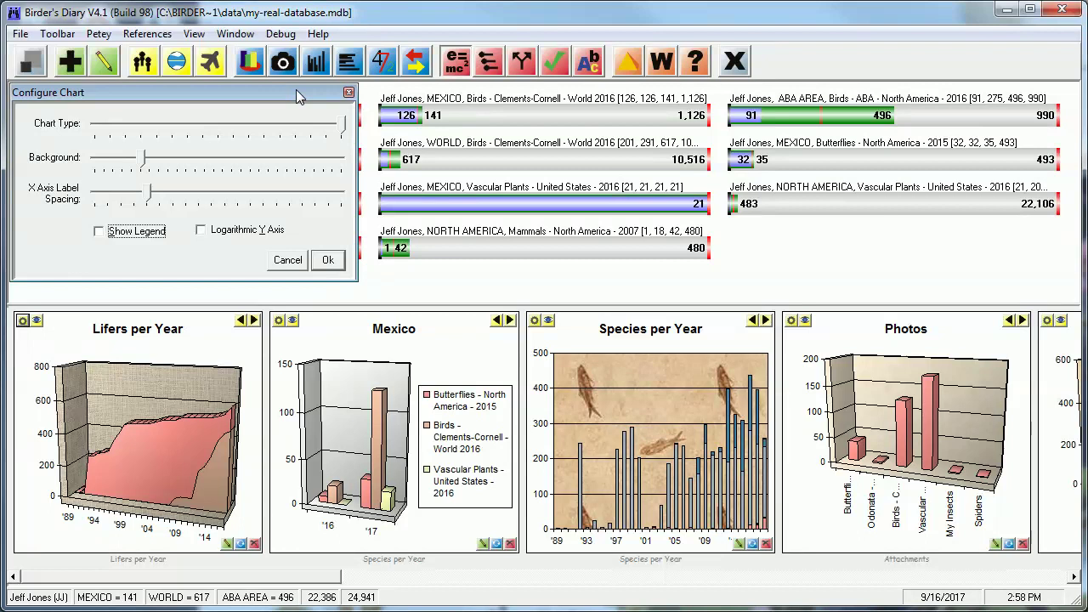
{"action": "key", "text": "space"}
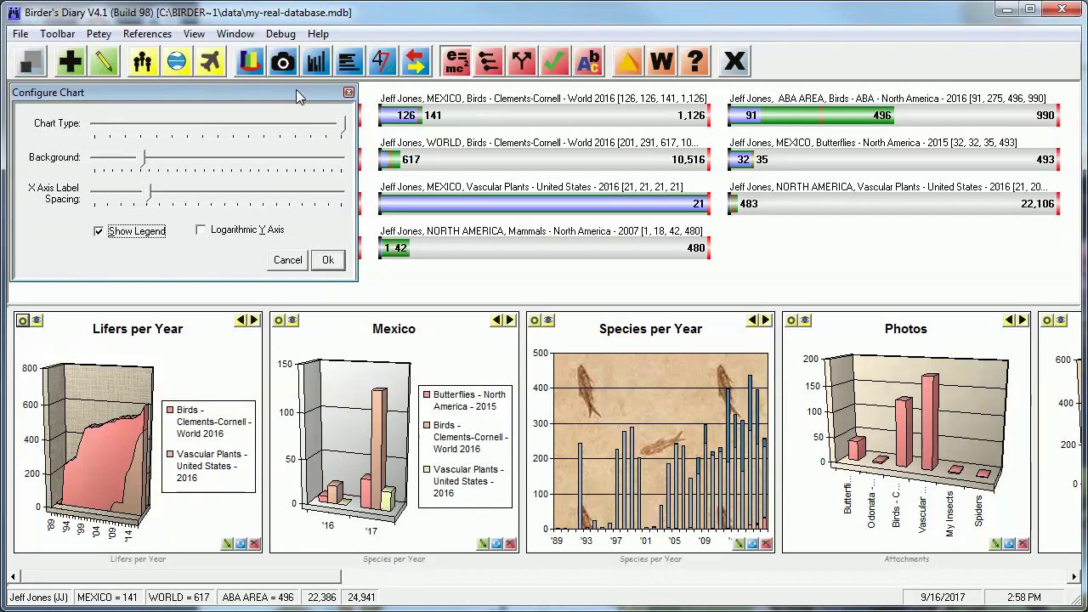
{"action": "key", "text": "space"}
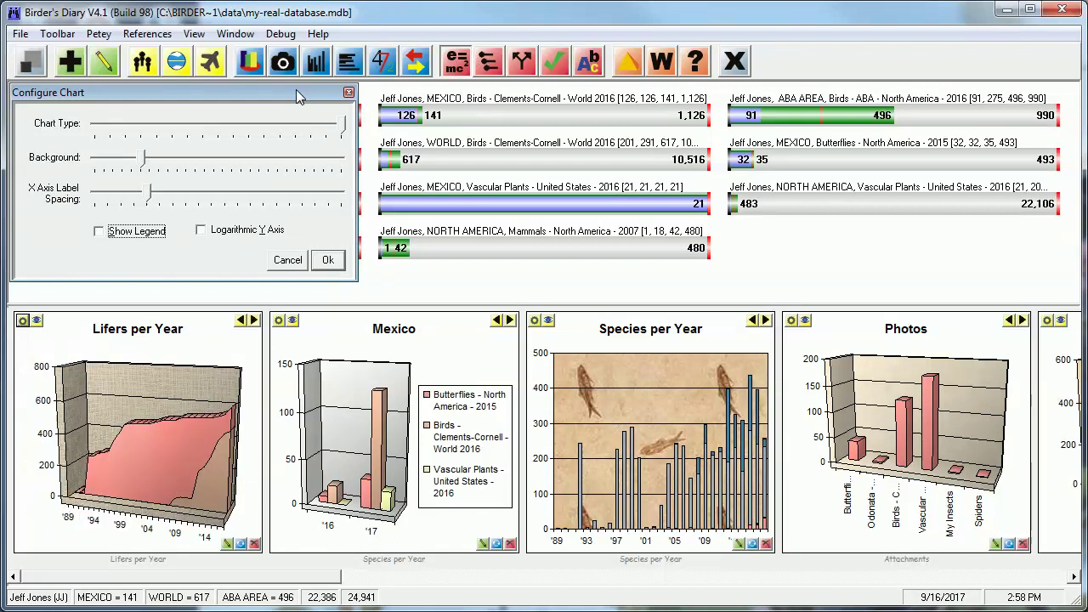
{"action": "left_click", "coordinate": [328, 261]}
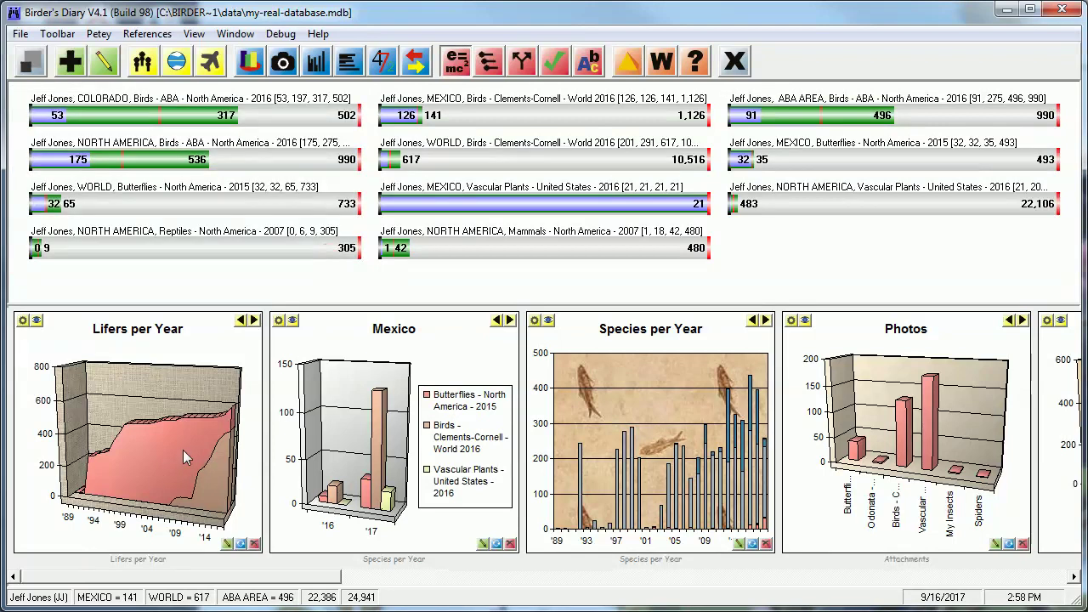
Step: Inspect the series values of the areas in the Lifers per Year chart
{"action": "mouse_move", "coordinate": [152, 472]}
{"action": "mouse_move", "coordinate": [222, 485]}
{"action": "mouse_move", "coordinate": [194, 422]}
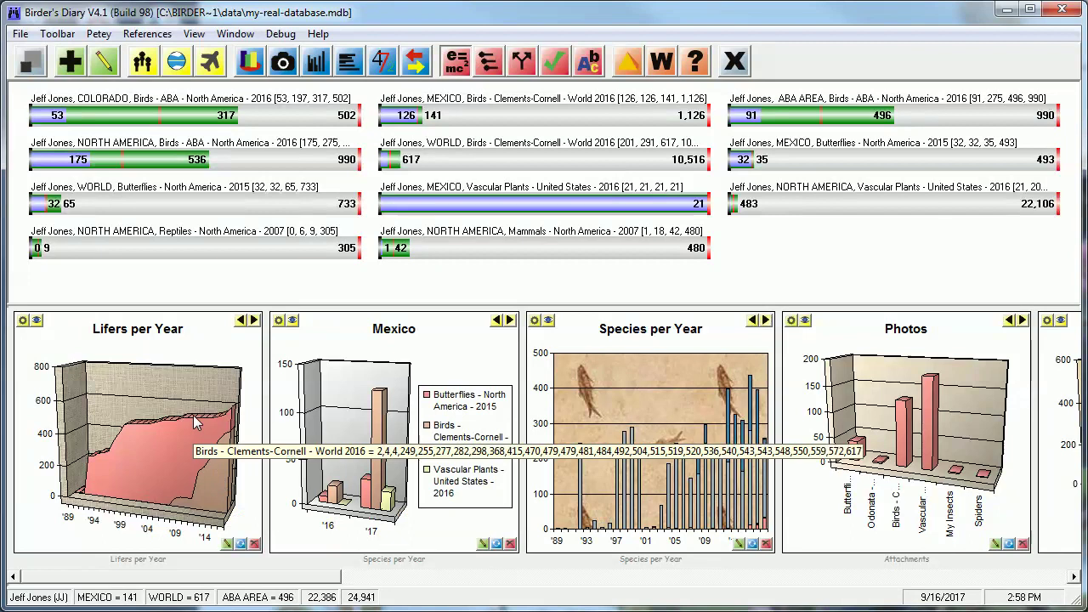
Step: Preview a logarithmic Y axis on the Lifers per Year chart, turn it back off, and close the configuration
{"action": "left_click", "coordinate": [23, 319]}
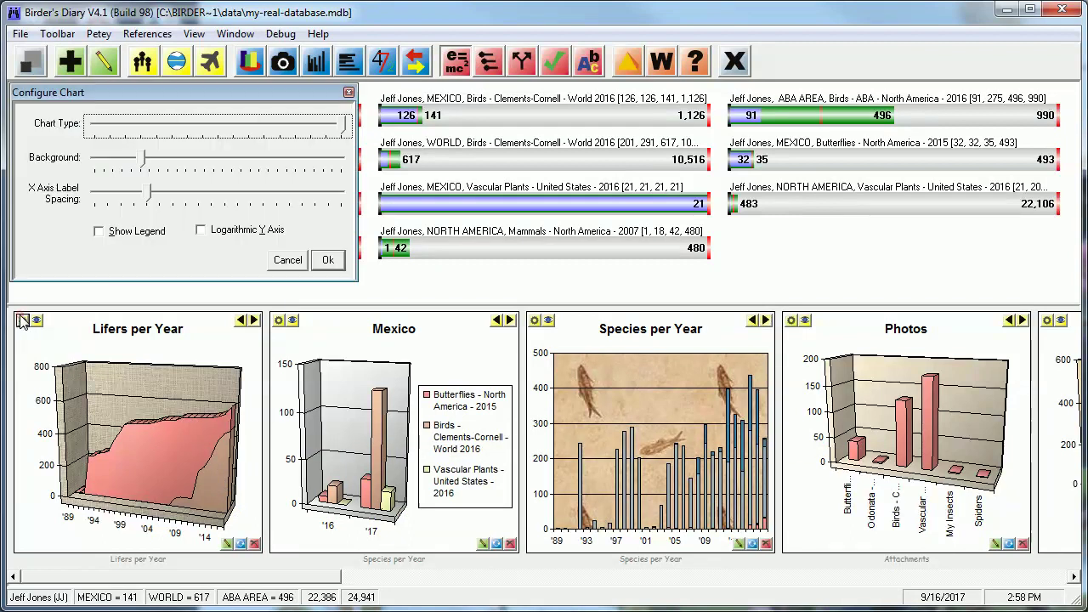
{"action": "left_click", "coordinate": [202, 232]}
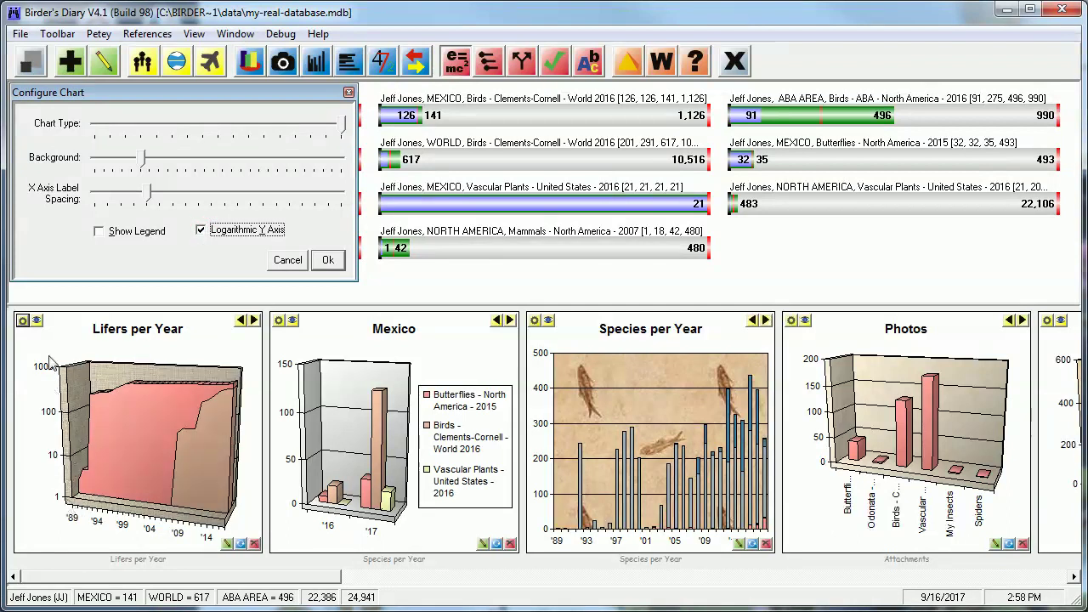
{"action": "left_click", "coordinate": [240, 231]}
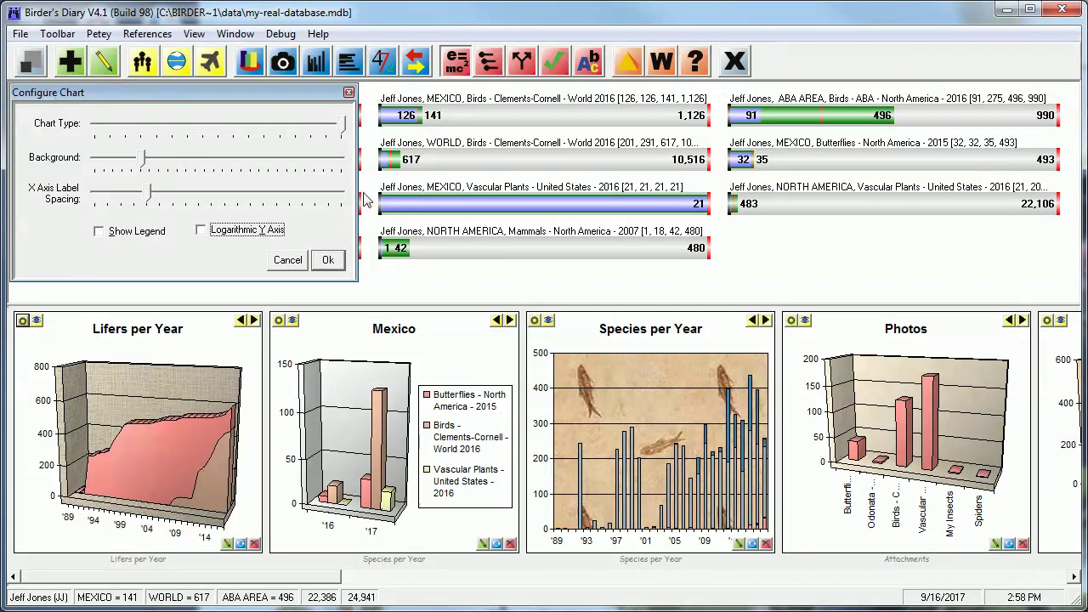
{"action": "left_click", "coordinate": [302, 261]}
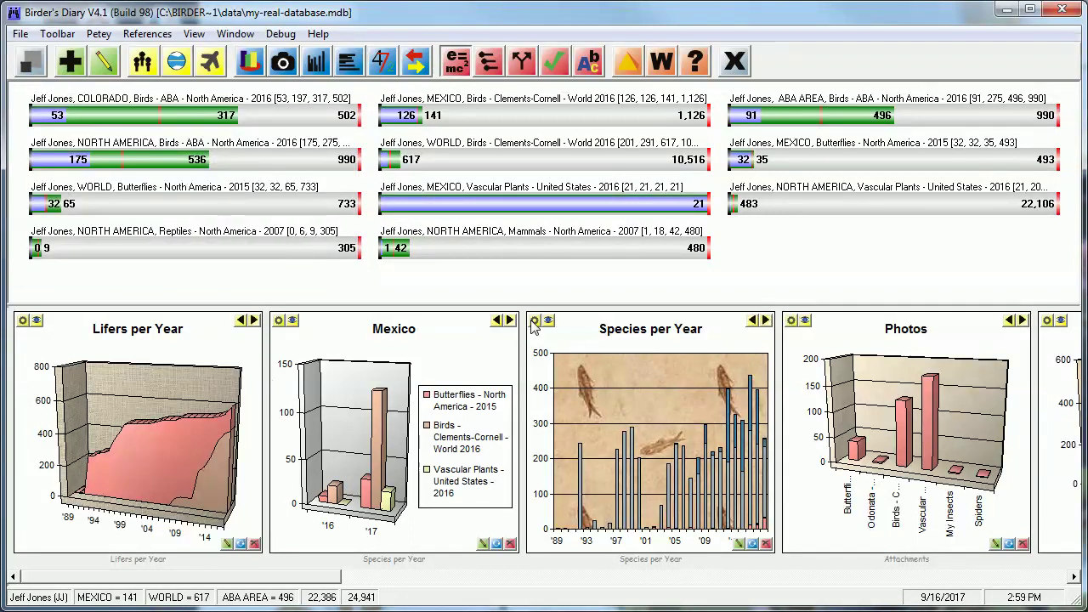
Step: Preview a logarithmic Y axis on the Mexico chart, restore its linear axis, and close the configuration
{"action": "left_click", "coordinate": [279, 321]}
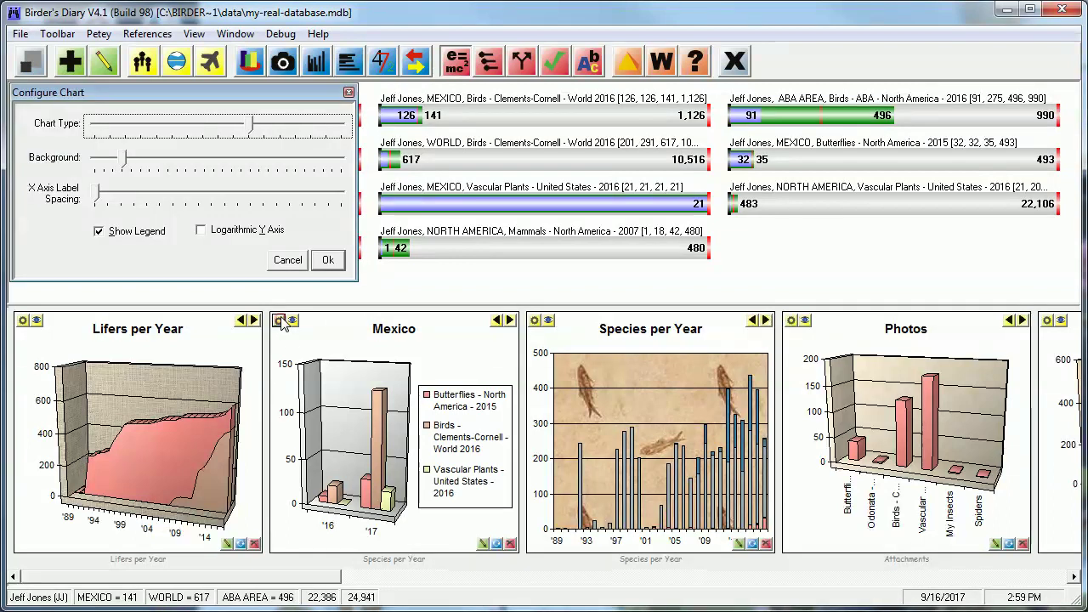
{"action": "left_click", "coordinate": [218, 229]}
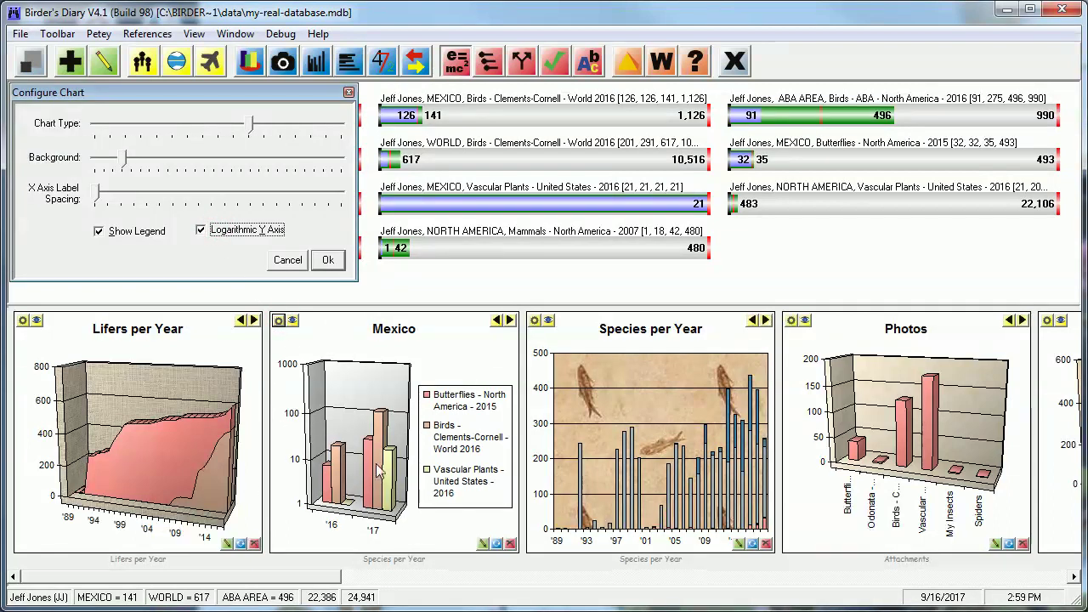
{"action": "left_click", "coordinate": [230, 235]}
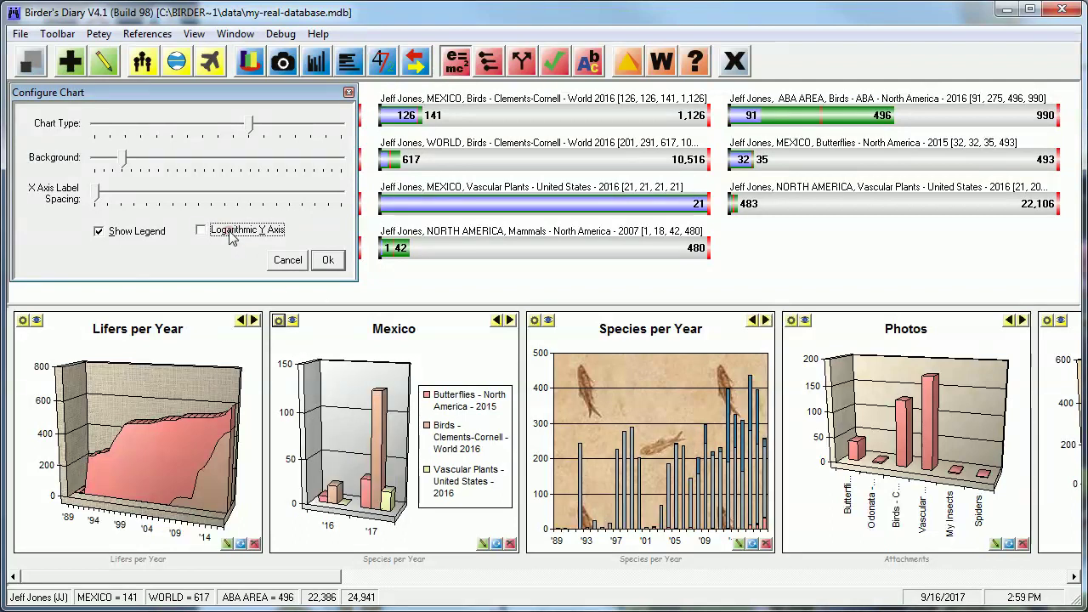
{"action": "left_click", "coordinate": [327, 260]}
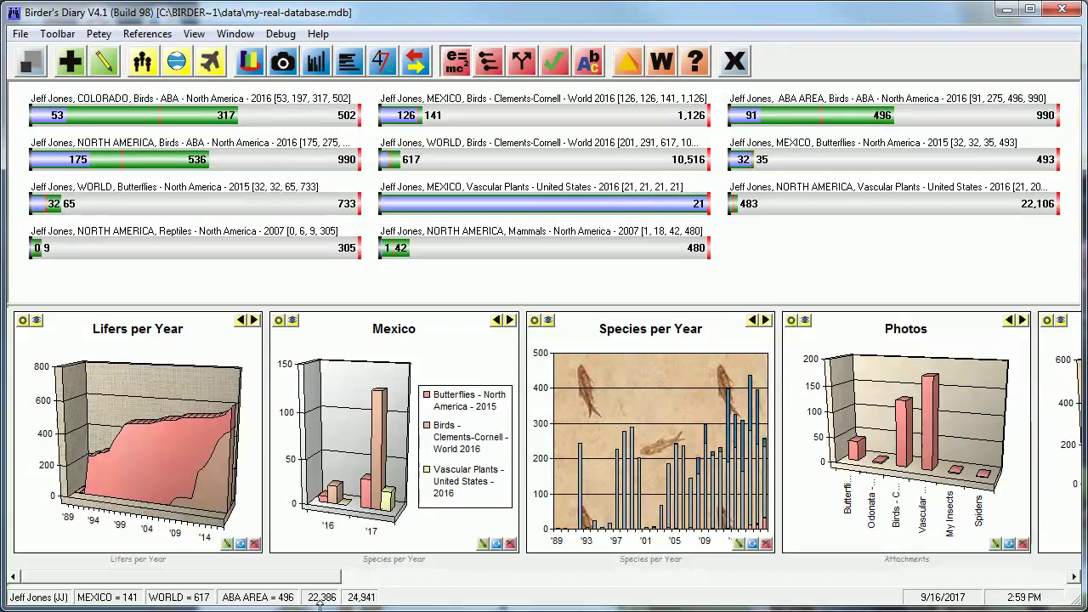
Step: Open the Mexico chart's graph setup and hide the charts and graphs panel to make room for the whole form
{"action": "left_click", "coordinate": [484, 545]}
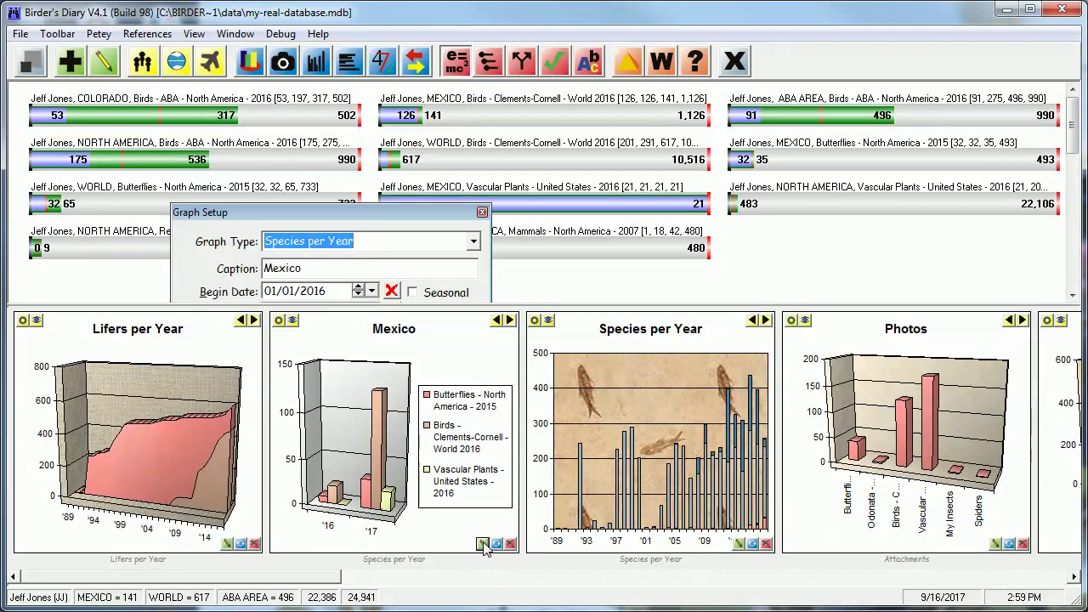
{"action": "left_click_drag", "start_coordinate": [391, 215], "coordinate": [533, 101]}
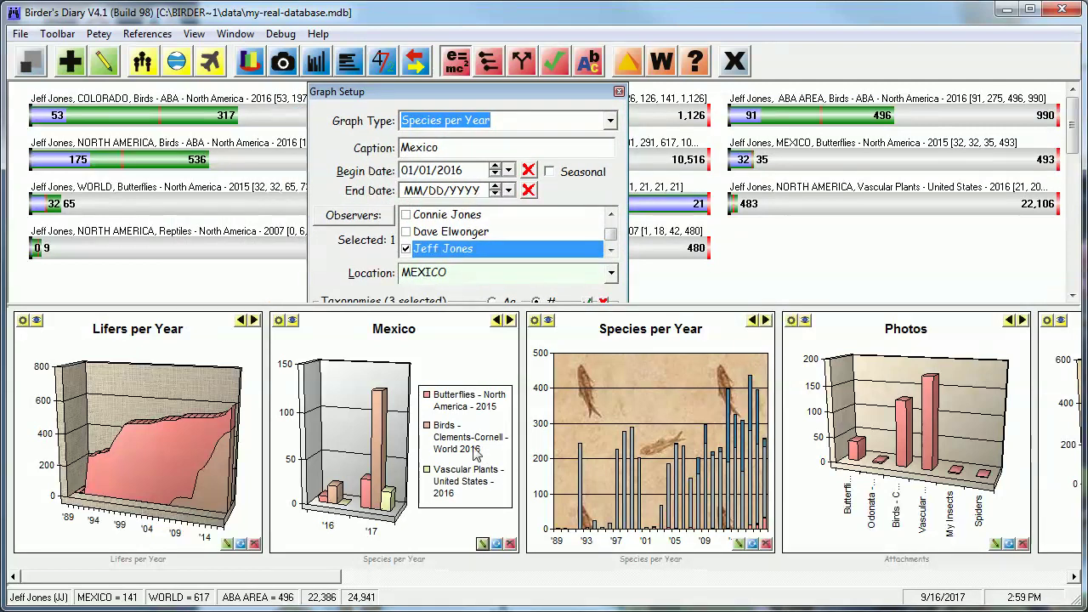
{"action": "right_click", "coordinate": [786, 225]}
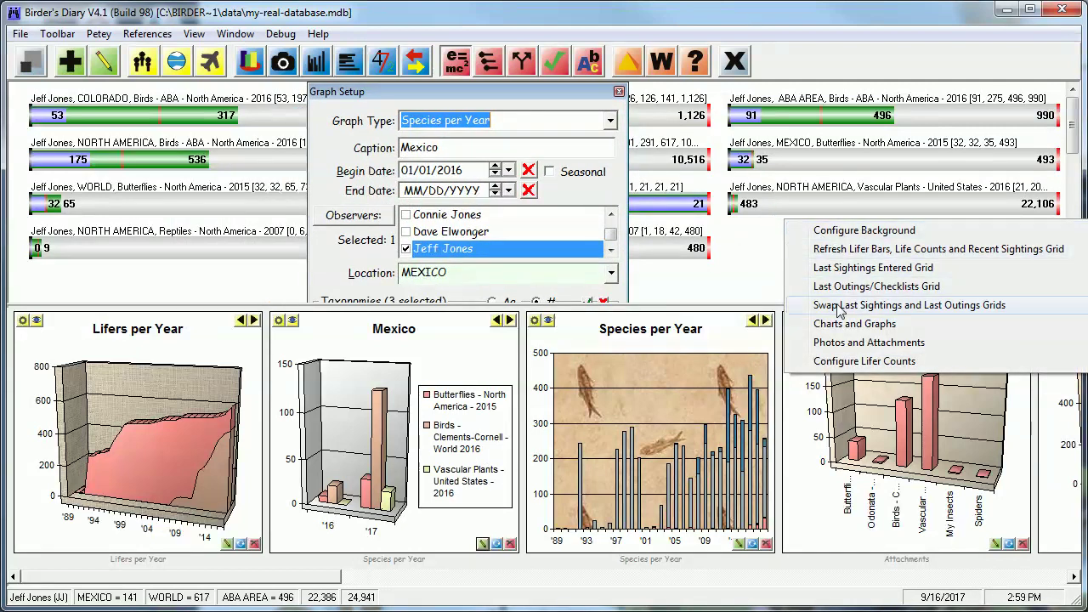
{"action": "left_click", "coordinate": [1075, 325]}
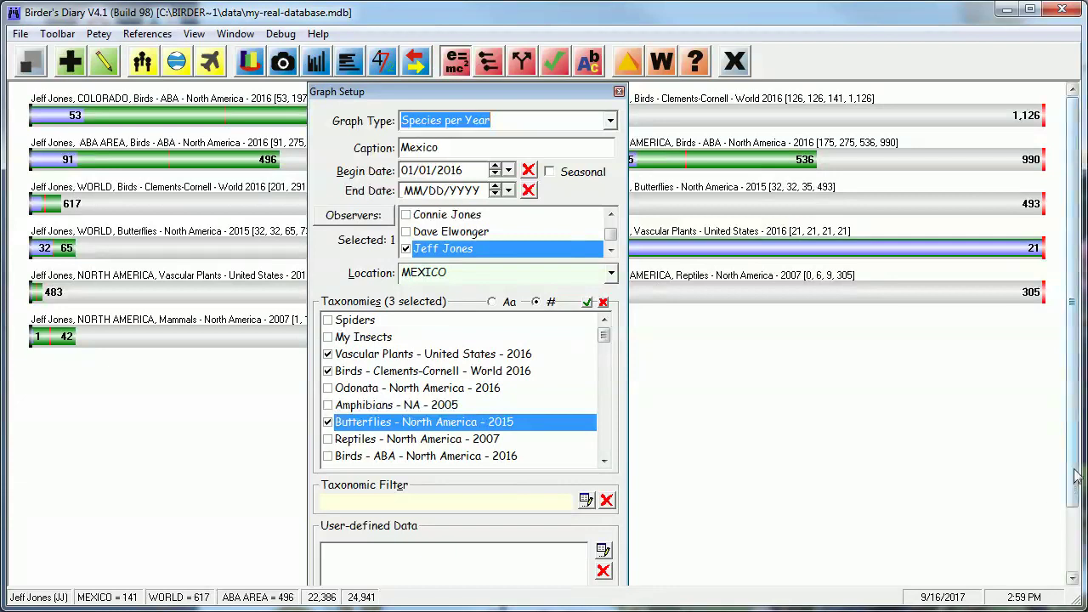
{"action": "left_click_drag", "start_coordinate": [1075, 468], "coordinate": [1072, 548]}
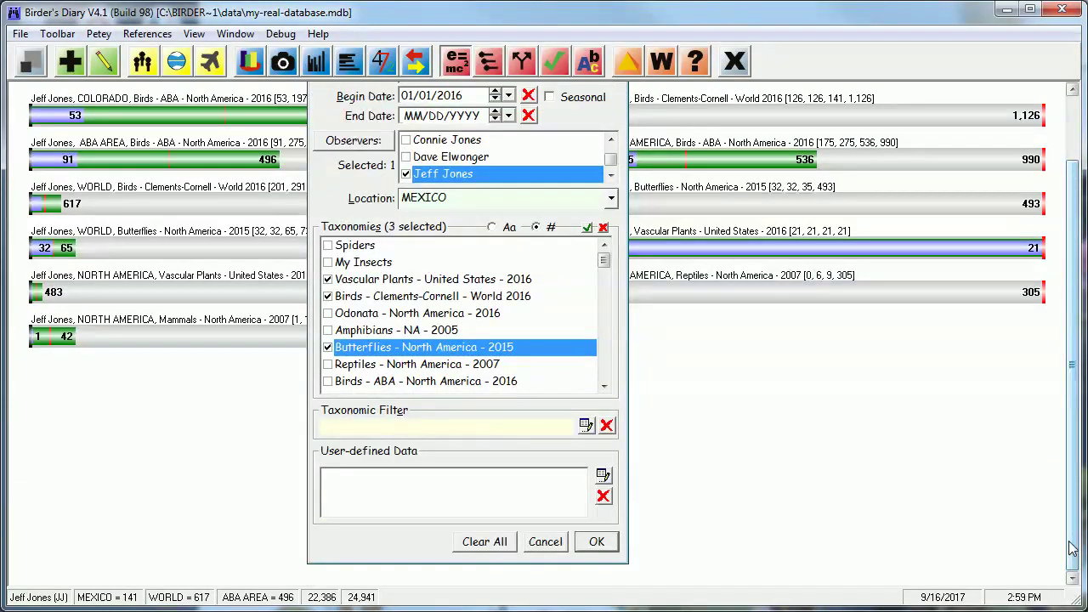
Step: Review the graph types available for the Mexico chart
{"action": "left_click", "coordinate": [1071, 100]}
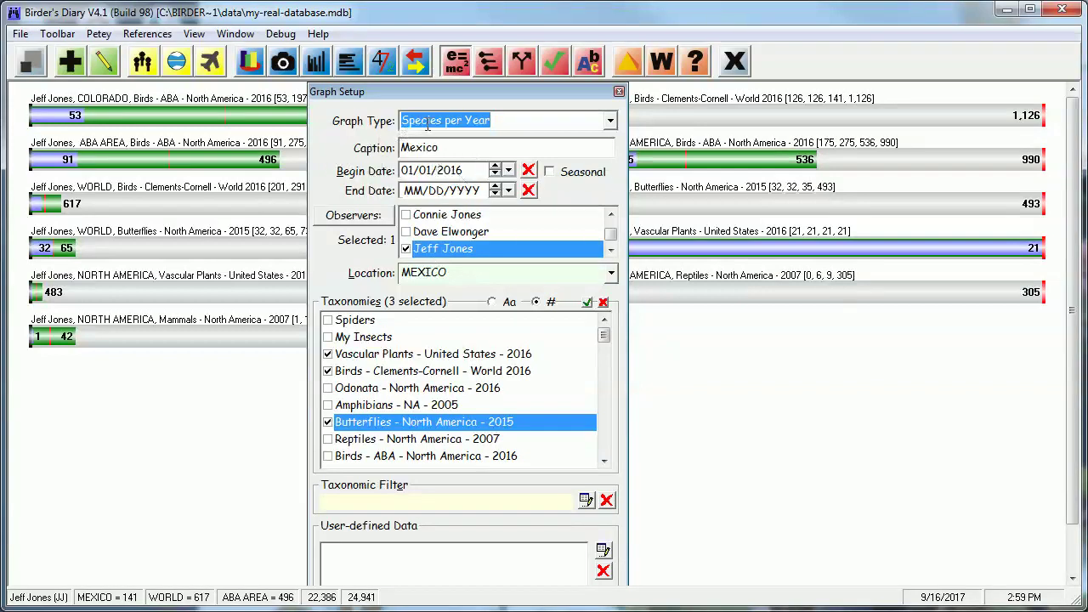
{"action": "left_click", "coordinate": [610, 122]}
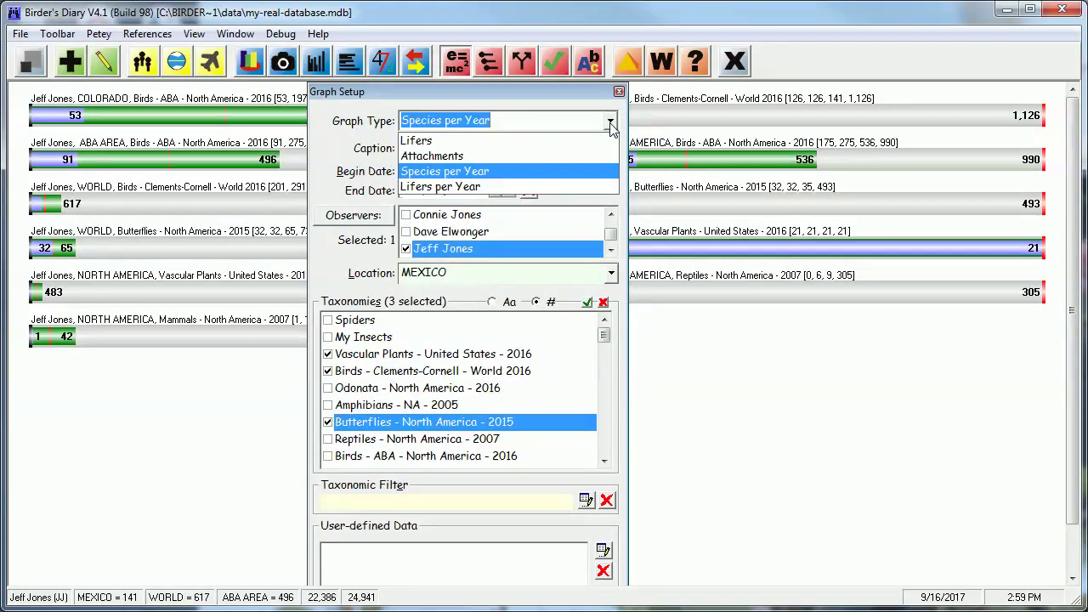
{"action": "left_click", "coordinate": [610, 123]}
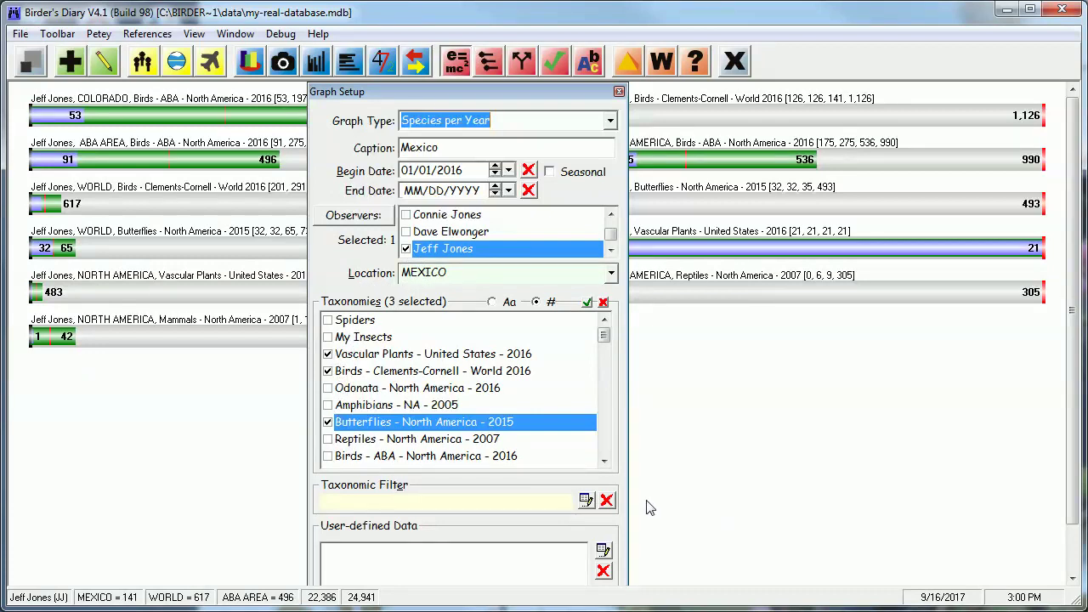
Step: Add the Spiders, My Insects, Odonata, Amphibians and Reptiles taxonomies to the Mexico chart and accept the setup
{"action": "left_click", "coordinate": [1072, 553]}
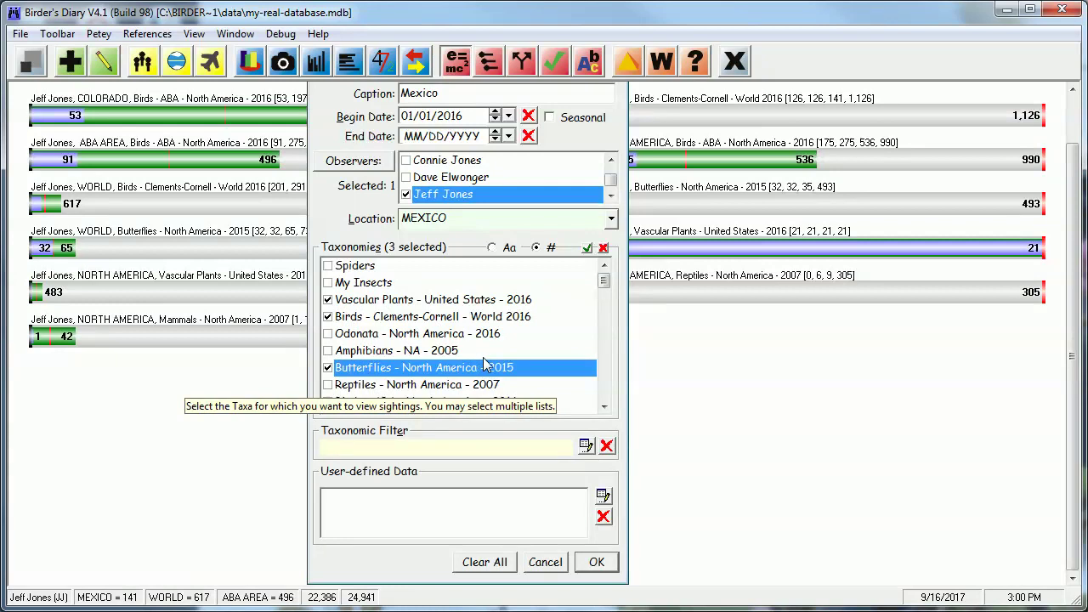
{"action": "left_click", "coordinate": [328, 266]}
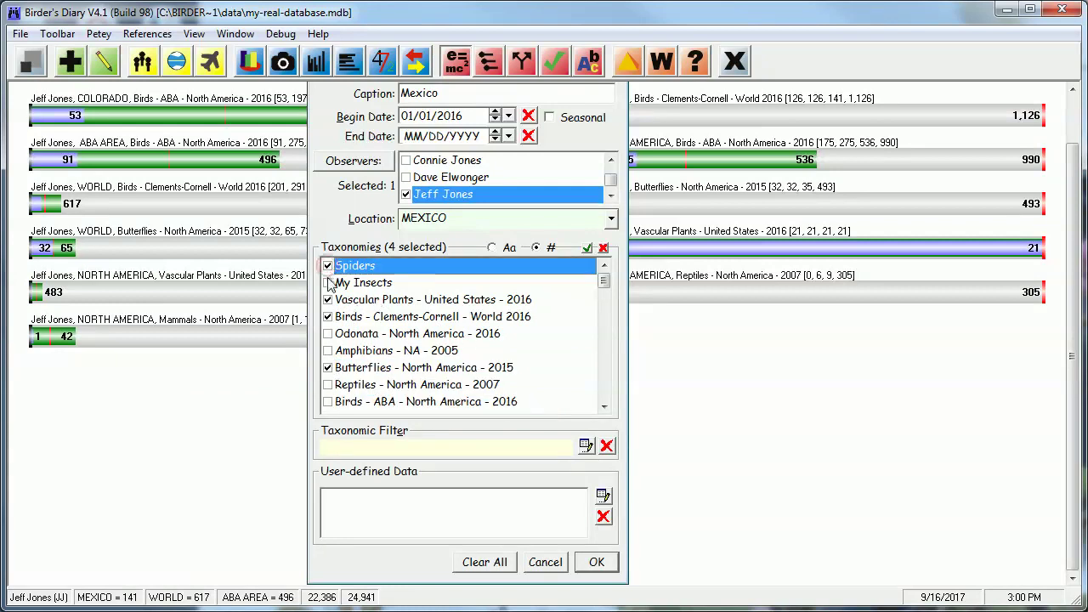
{"action": "left_click", "coordinate": [328, 283]}
{"action": "left_click", "coordinate": [329, 333]}
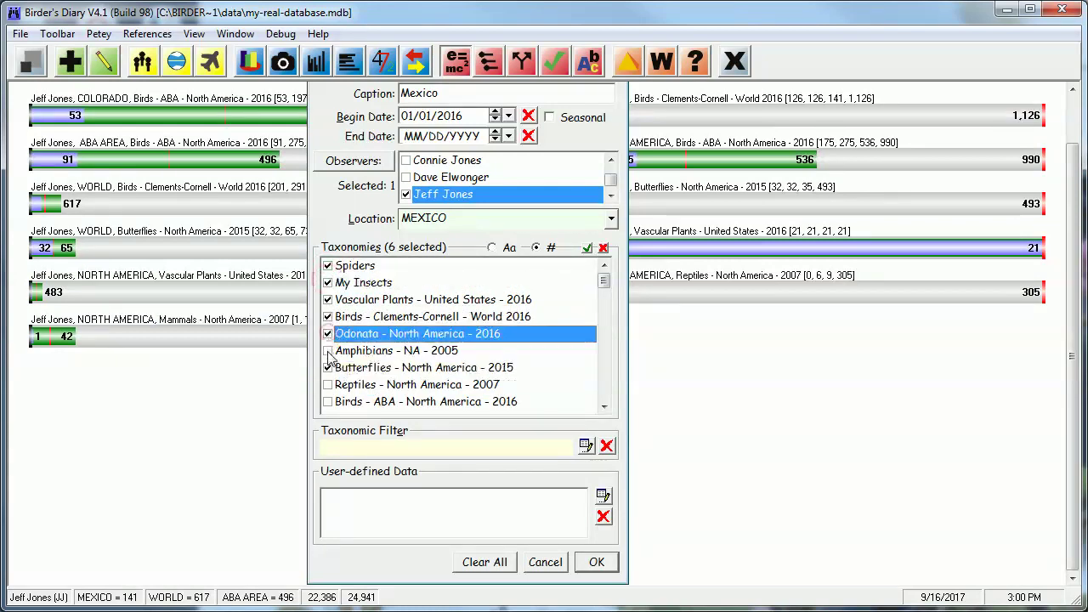
{"action": "left_click", "coordinate": [328, 350]}
{"action": "left_click", "coordinate": [328, 385]}
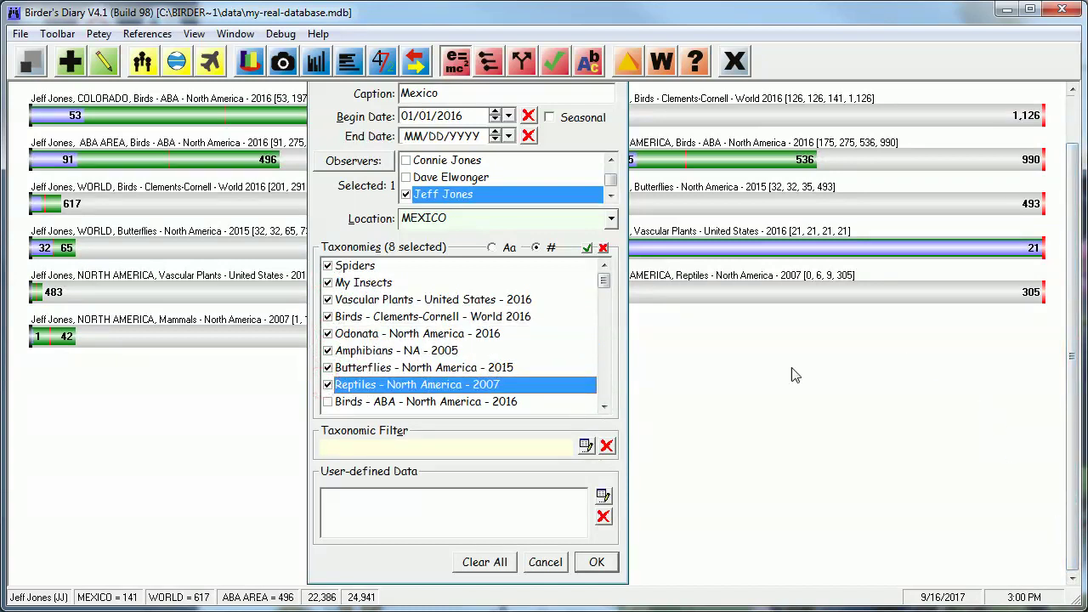
{"action": "left_click", "coordinate": [598, 562]}
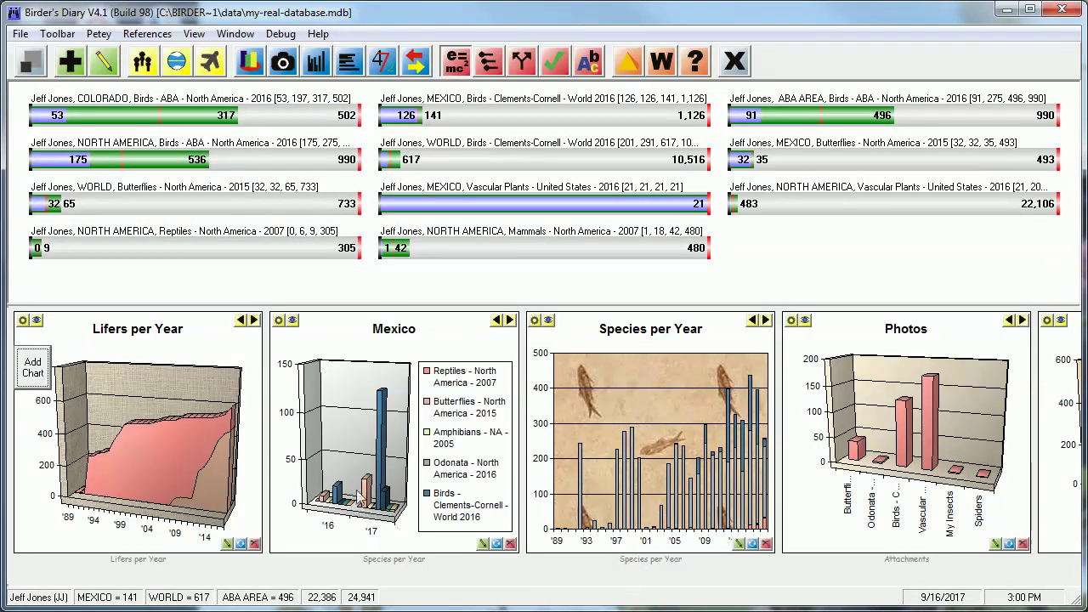
Step: View the Mexico chart enlarged, inspect the values of its 2016 and 2017 taxonomy bars, and close the viewer
{"action": "left_click", "coordinate": [292, 321]}
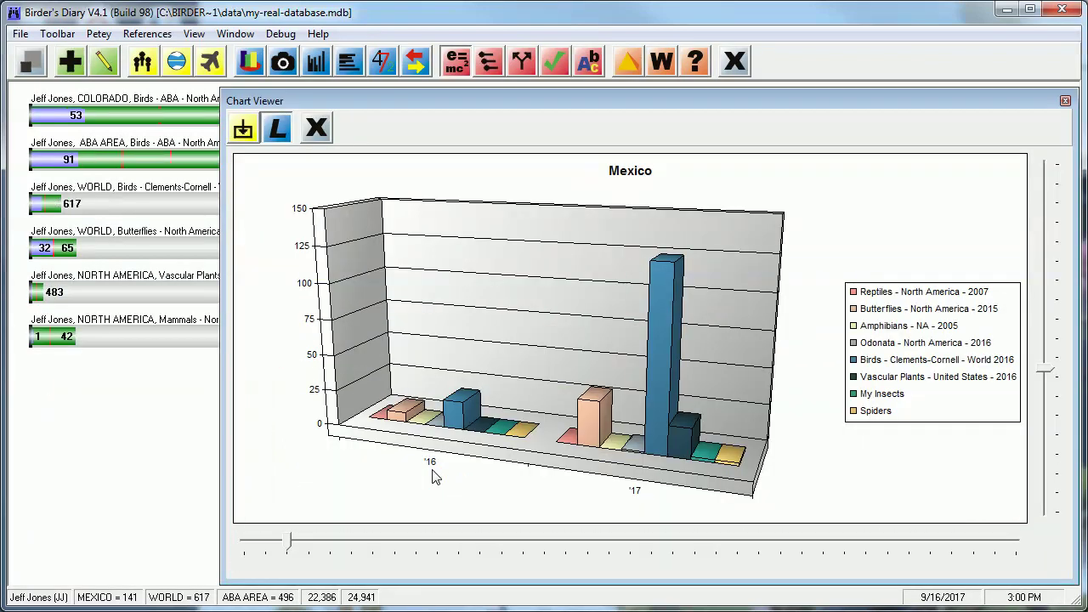
{"action": "mouse_move", "coordinate": [380, 422]}
{"action": "mouse_move", "coordinate": [410, 414]}
{"action": "mouse_move", "coordinate": [592, 422]}
{"action": "mouse_move", "coordinate": [636, 448]}
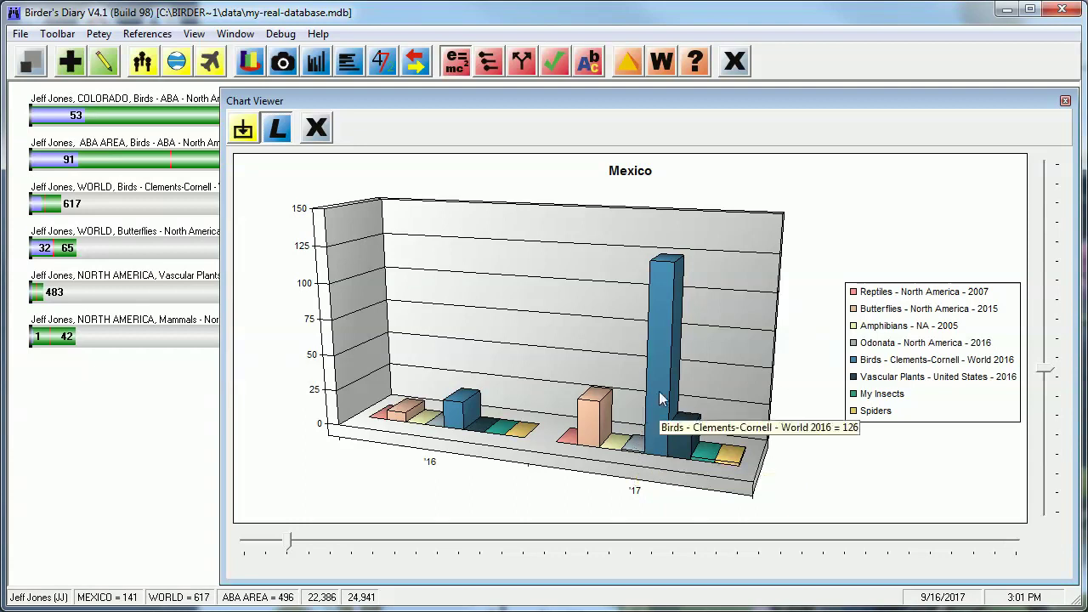
{"action": "mouse_move", "coordinate": [687, 439]}
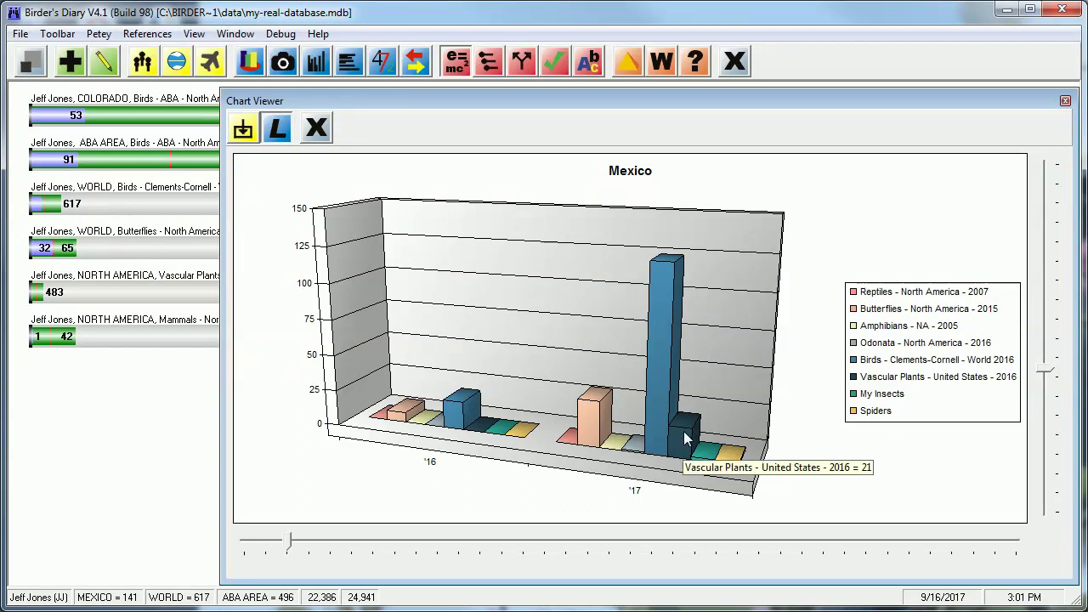
{"action": "left_click", "coordinate": [317, 129]}
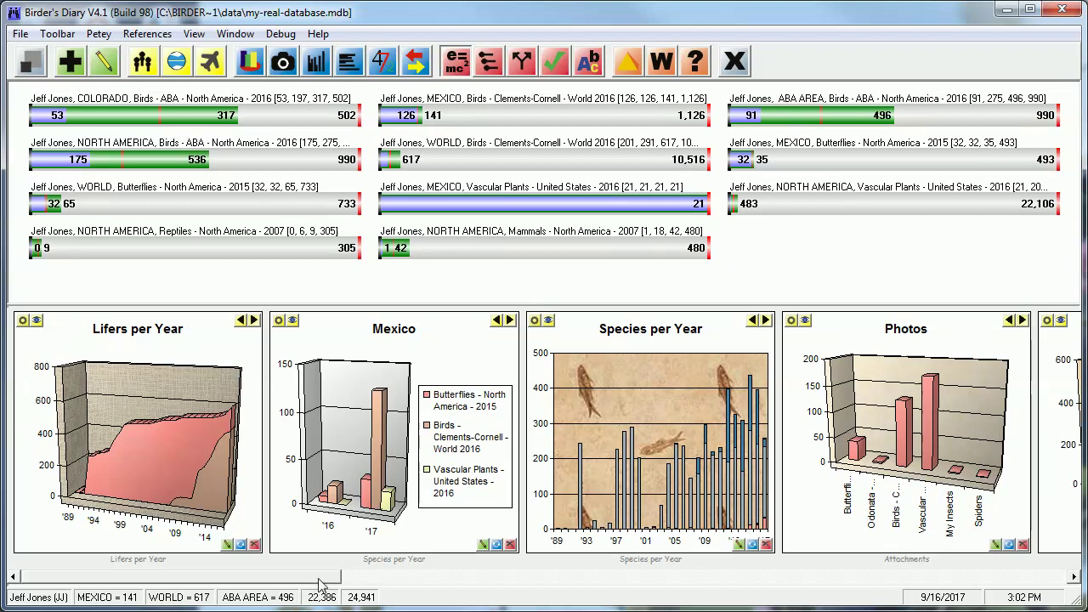
Step: Look through the further charts in the charts panel, up to the ABA Area chart
{"action": "left_click_drag", "start_coordinate": [323, 580], "coordinate": [569, 589]}
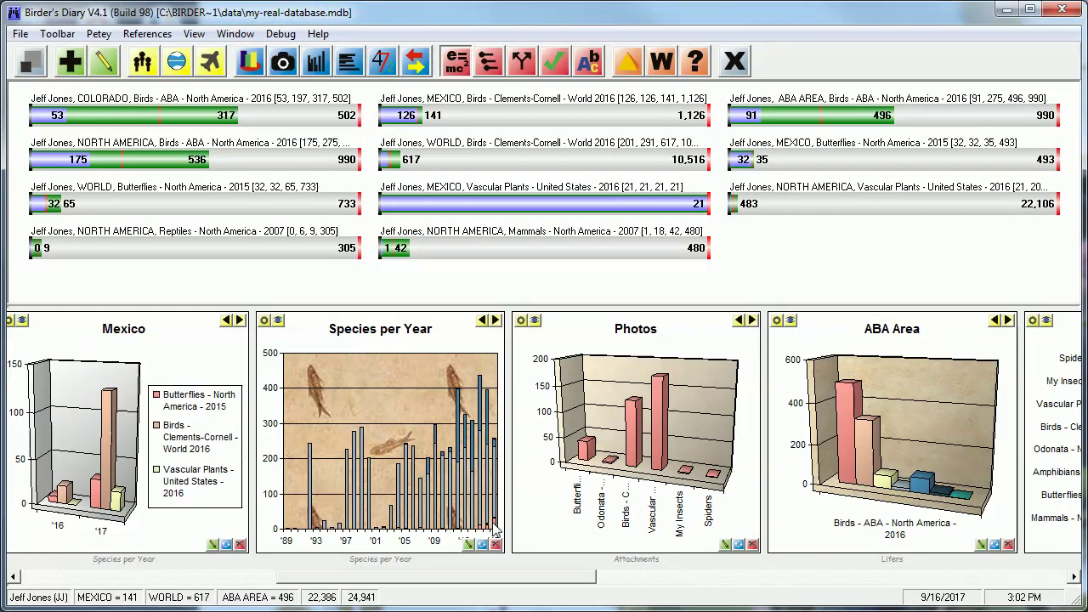
{"action": "mouse_move", "coordinate": [496, 528]}
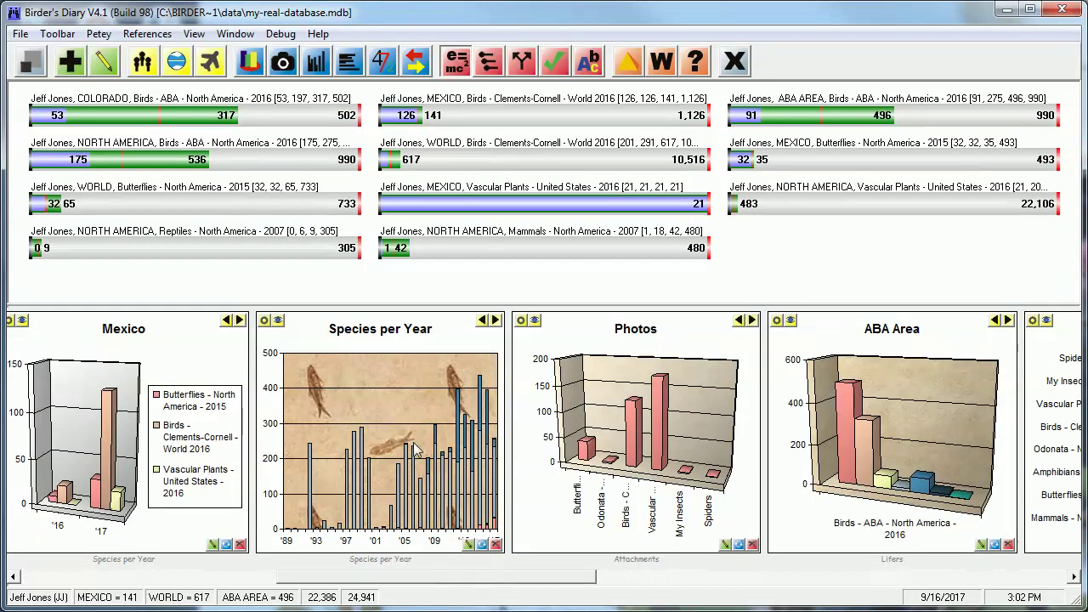
Step: Look through the remaining charts in the charts panel, from Photos and ABA Area through Lifers to Teller County
{"action": "left_click_drag", "start_coordinate": [565, 584], "coordinate": [634, 584]}
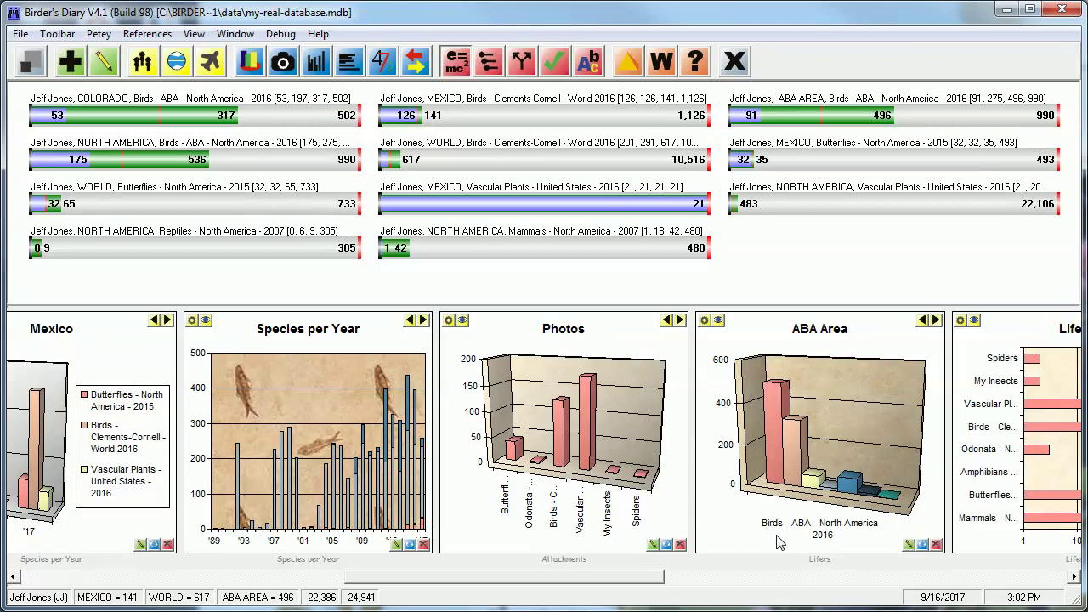
{"action": "left_click_drag", "start_coordinate": [639, 586], "coordinate": [783, 583]}
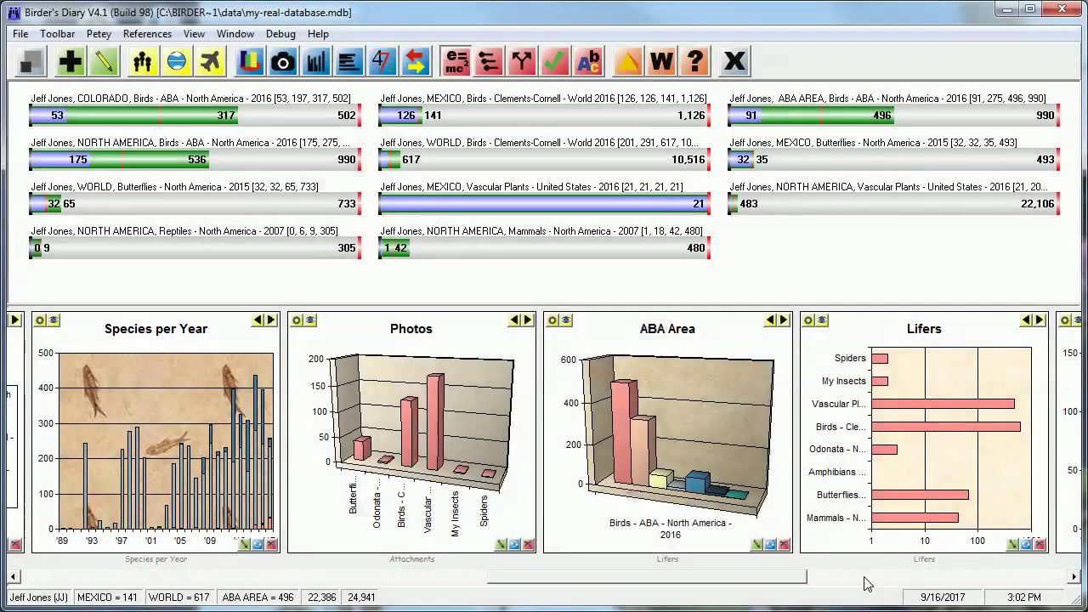
{"action": "left_click", "coordinate": [863, 576]}
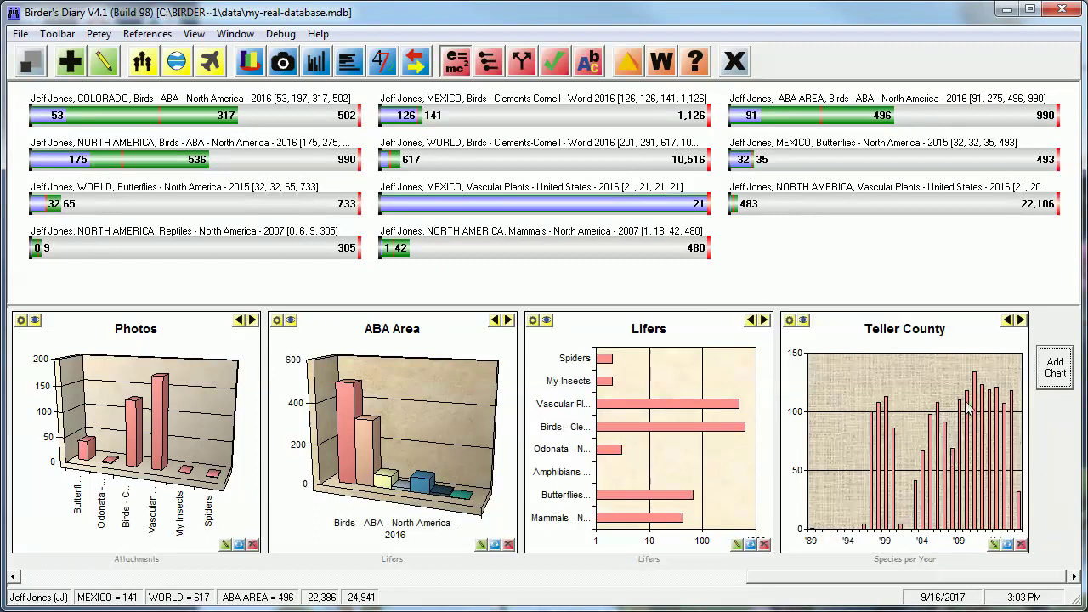
{"action": "mouse_move", "coordinate": [976, 410]}
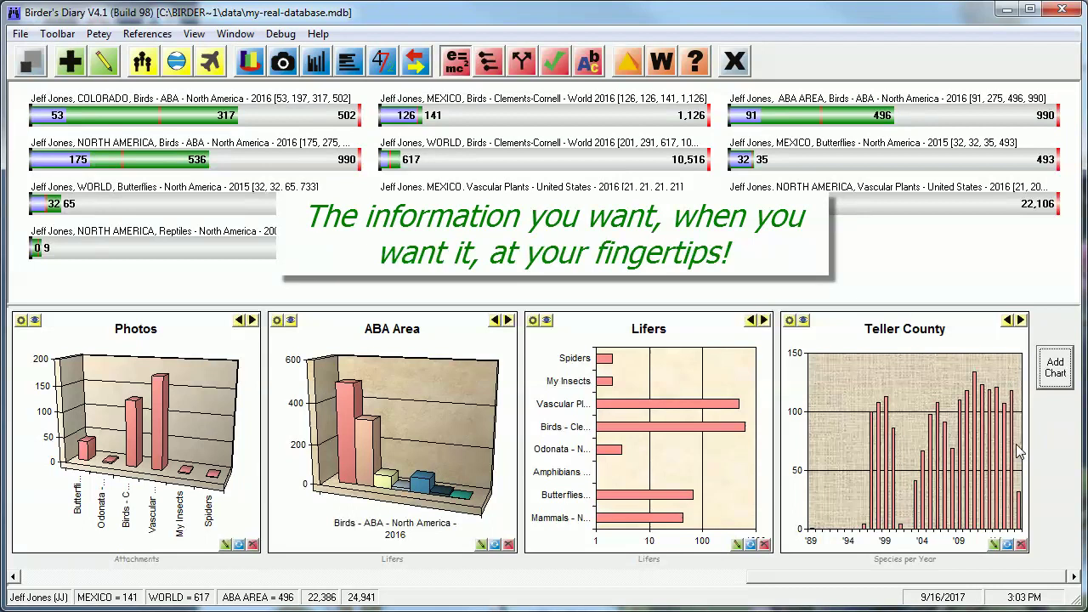
Step: Return to the first charts and shrink the charts panel's height, giving the progress bar area above it more room
{"action": "left_click", "coordinate": [37, 577]}
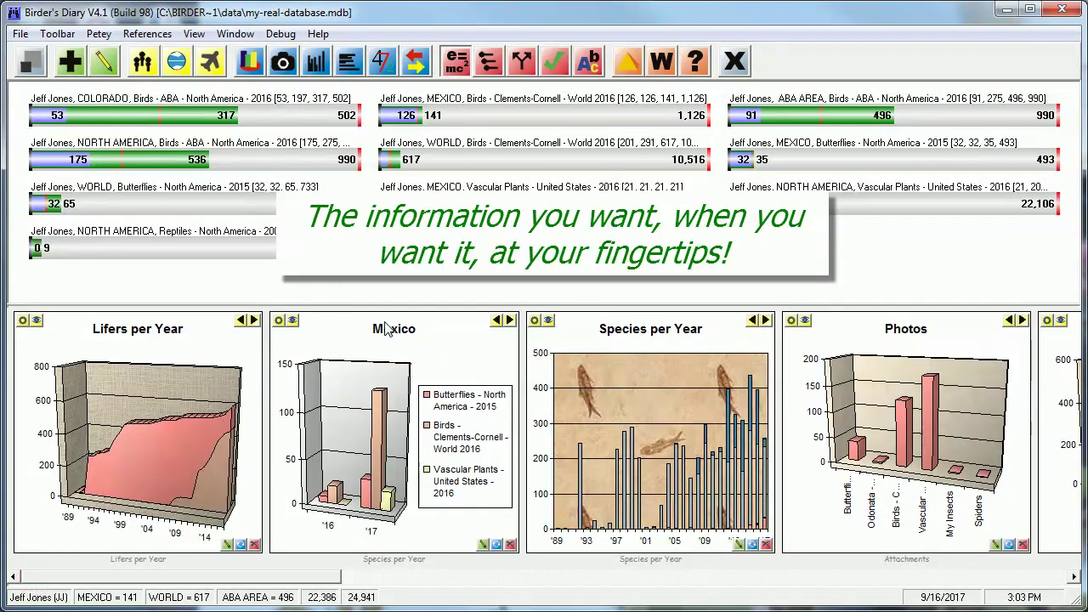
{"action": "left_click_drag", "start_coordinate": [391, 303], "coordinate": [400, 394]}
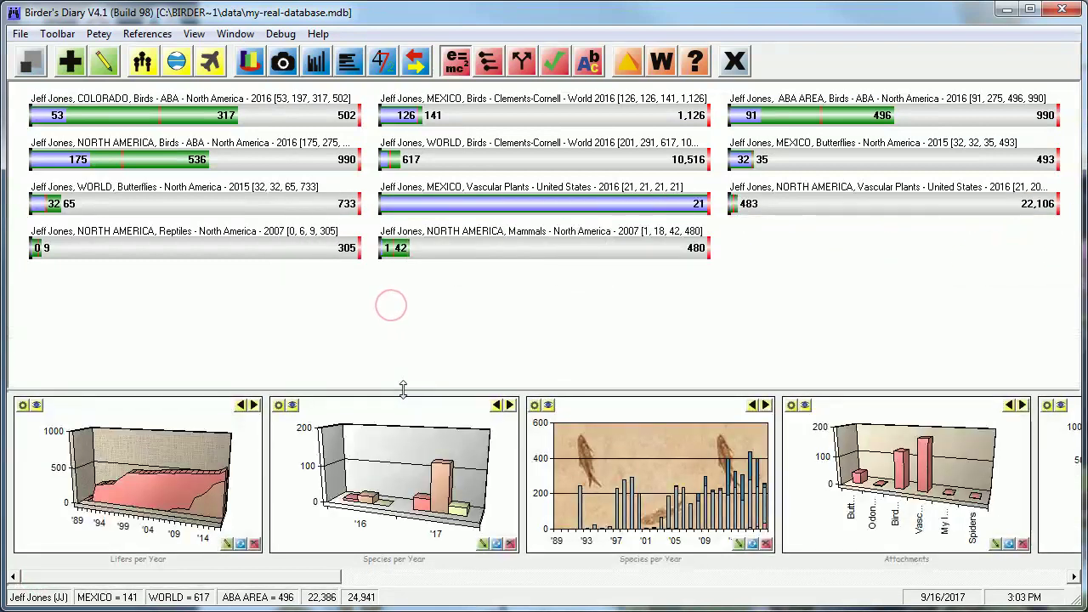